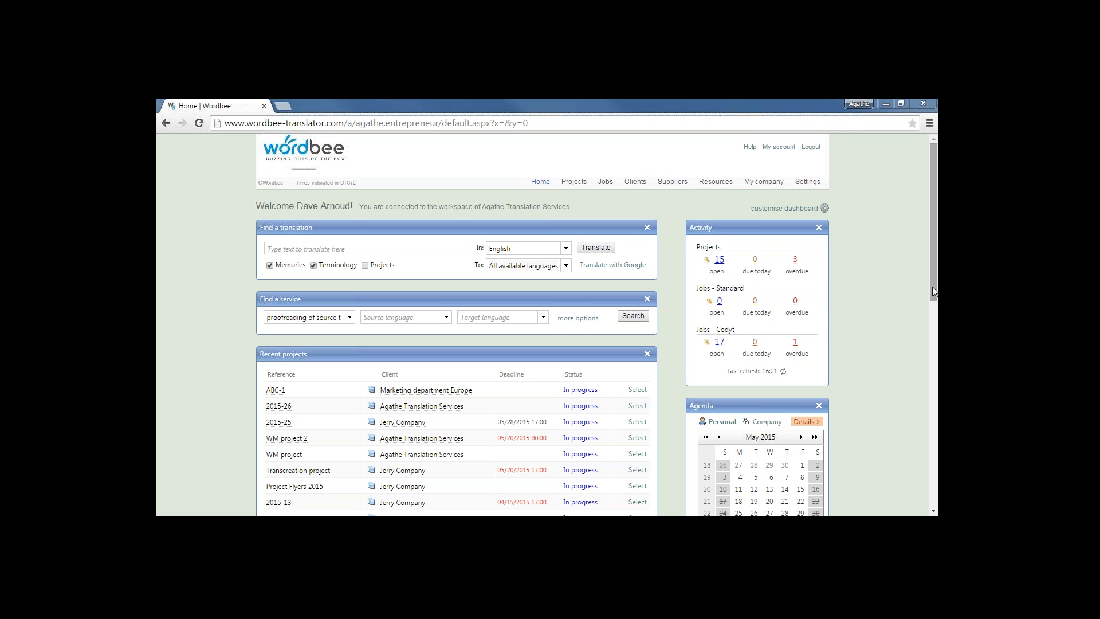
# Scroll the dashboard and open the Add/Remove dashboard widgets dialog
pyautogui.moveTo(933, 291); pyautogui.dragTo(935, 373)
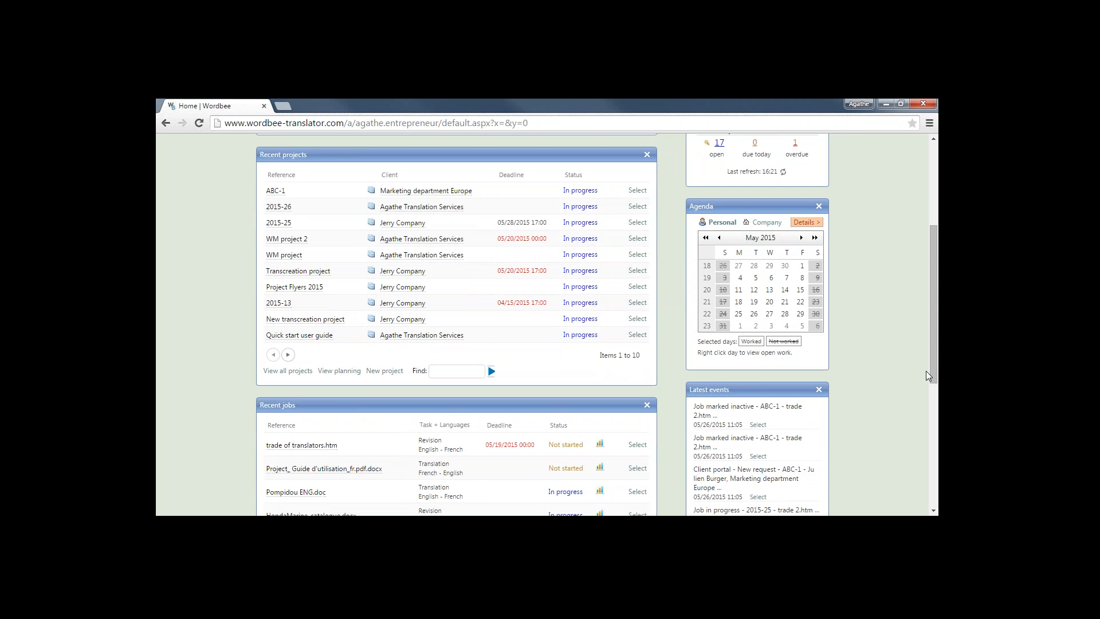
pyautogui.moveTo(932, 371); pyautogui.dragTo(911, 265)
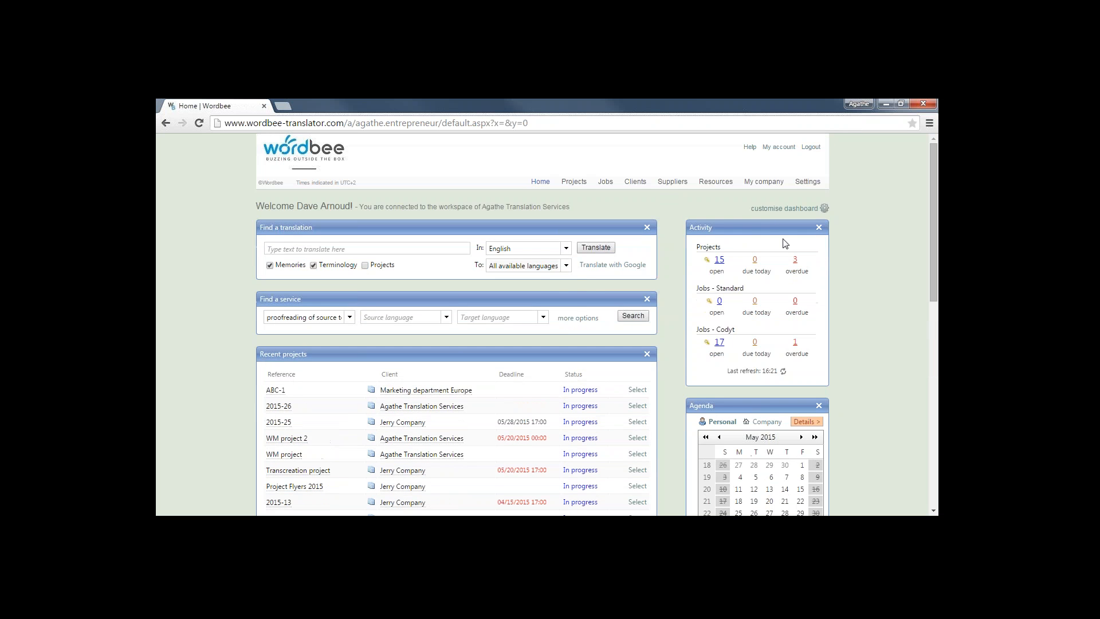
pyautogui.click(784, 208)
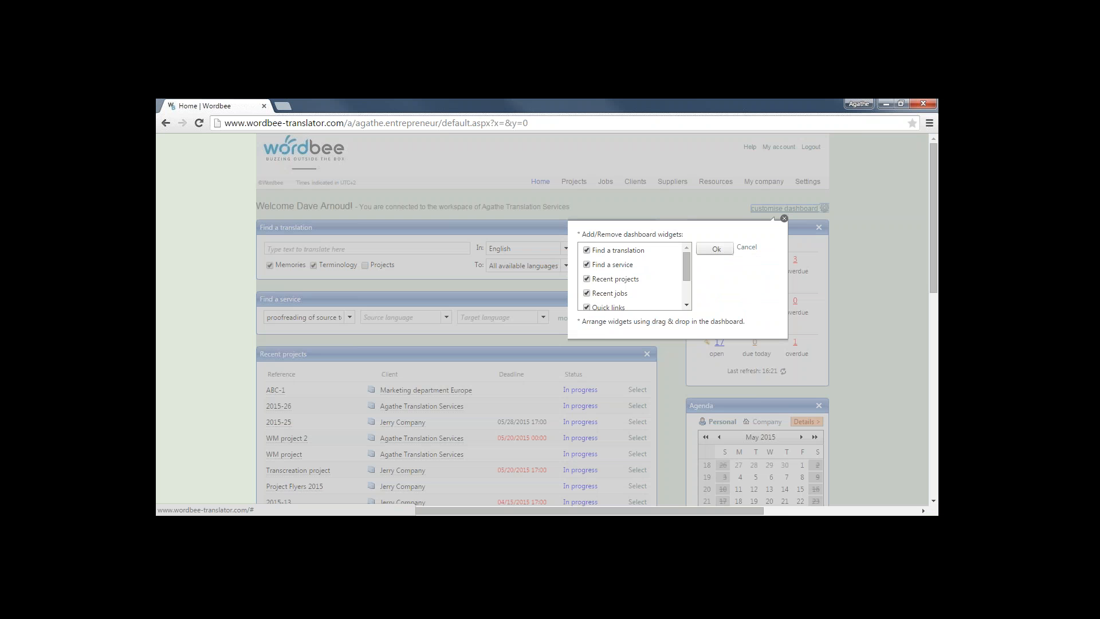
# Cancel the Add/Remove dashboard widgets dialog, keeping the dashboard widgets unchanged
pyautogui.click(784, 218)
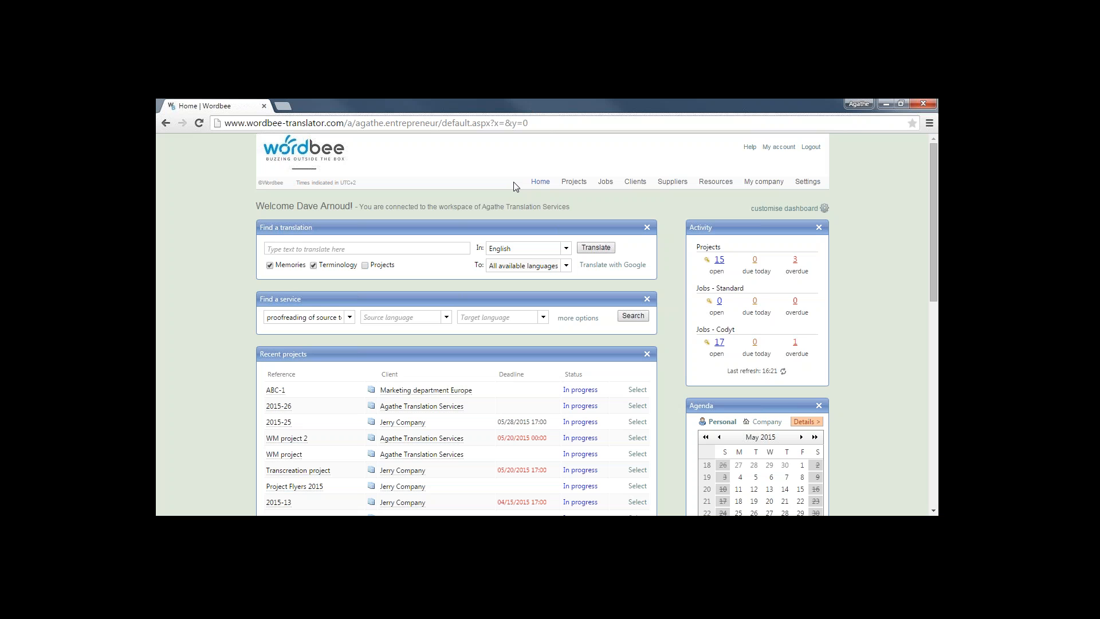
pyautogui.moveTo(567, 189)
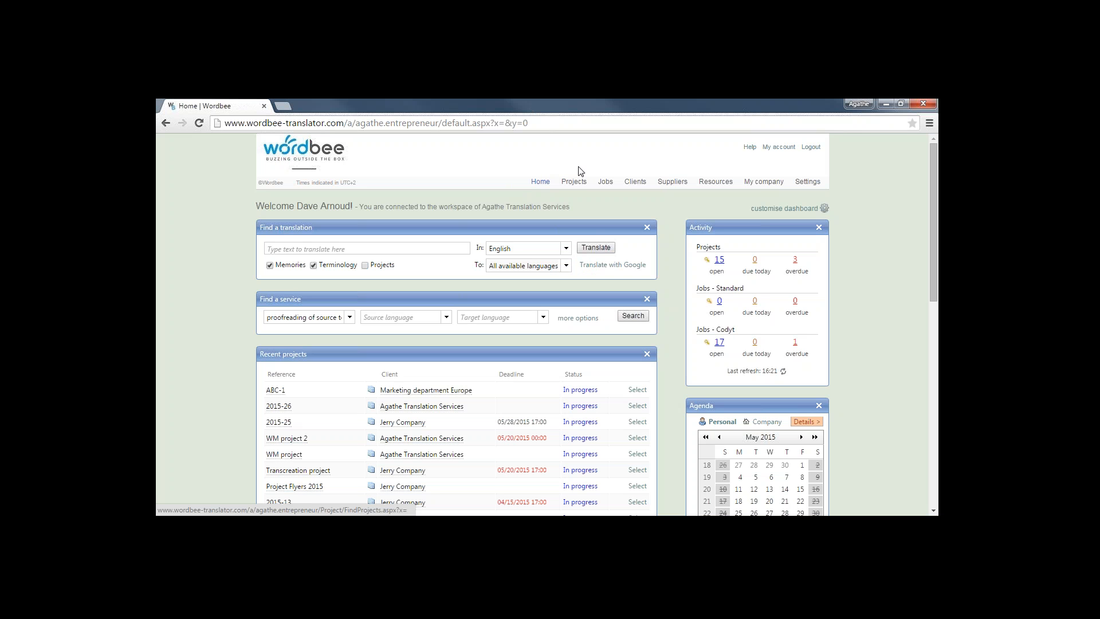
# Look through the Clients, Resources, My company and Suppliers navigation menus
pyautogui.moveTo(603, 183)
pyautogui.moveTo(638, 187)
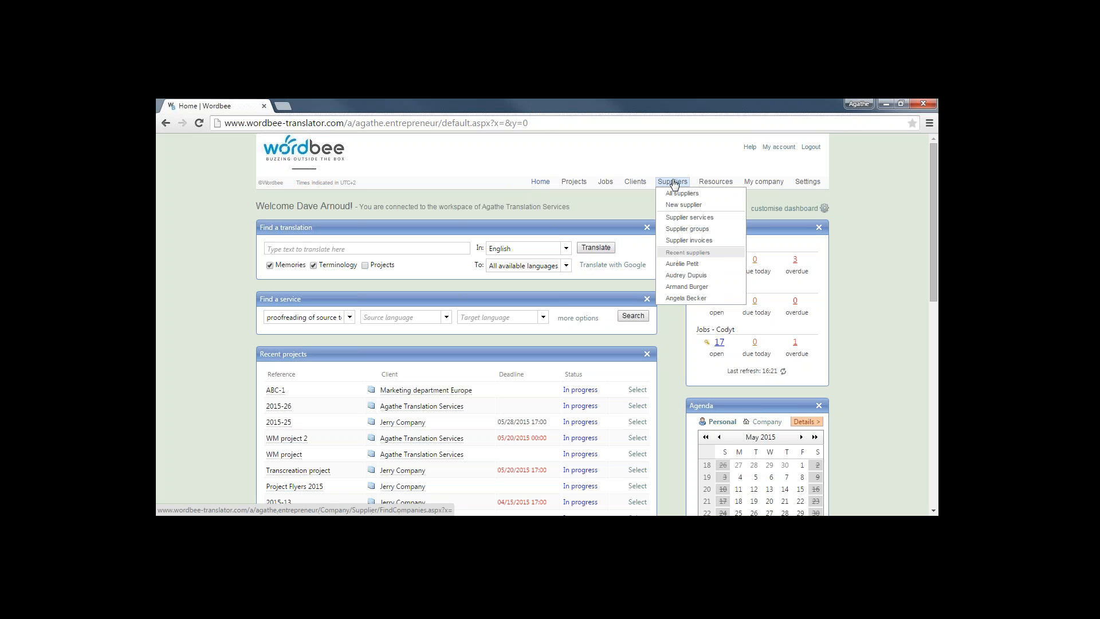
pyautogui.moveTo(710, 182)
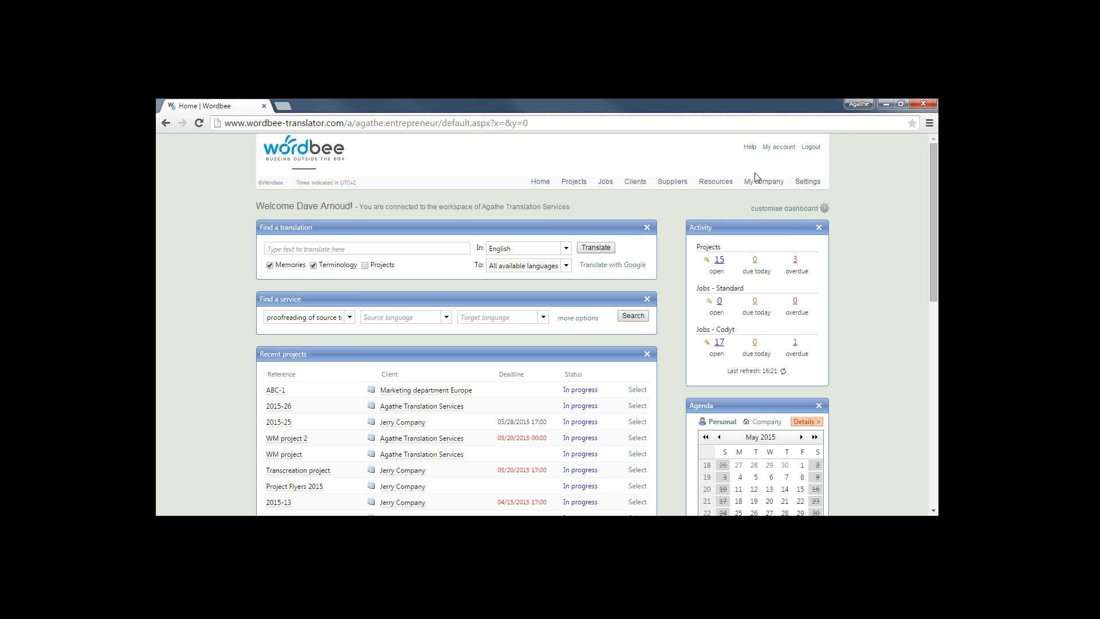
pyautogui.moveTo(758, 188)
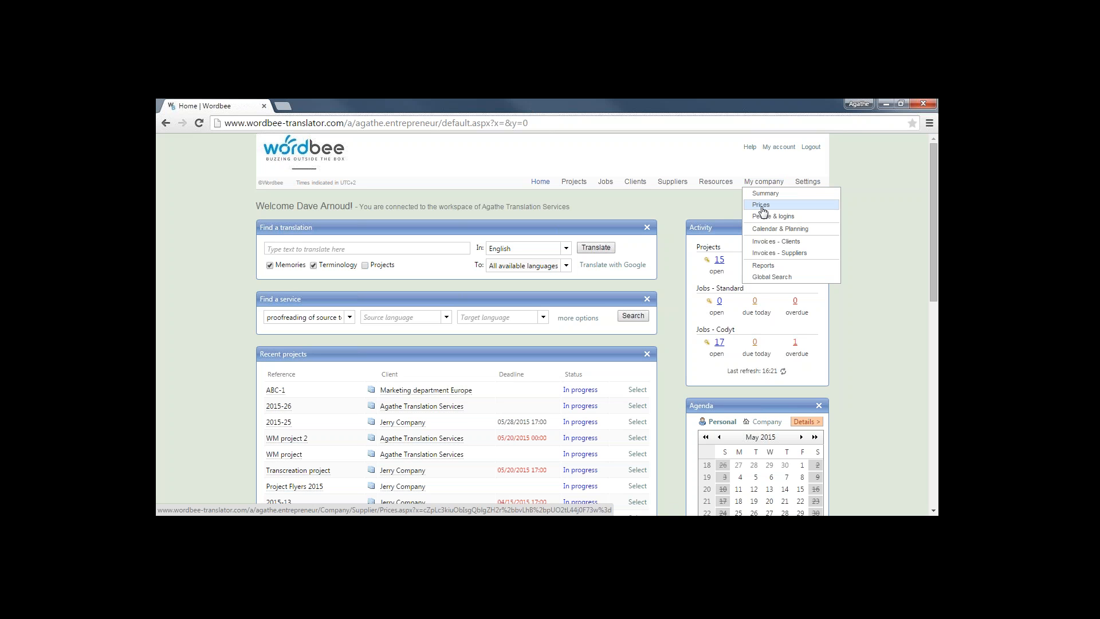
# Go to the Suppliers list and start a new supplier form
pyautogui.moveTo(671, 187)
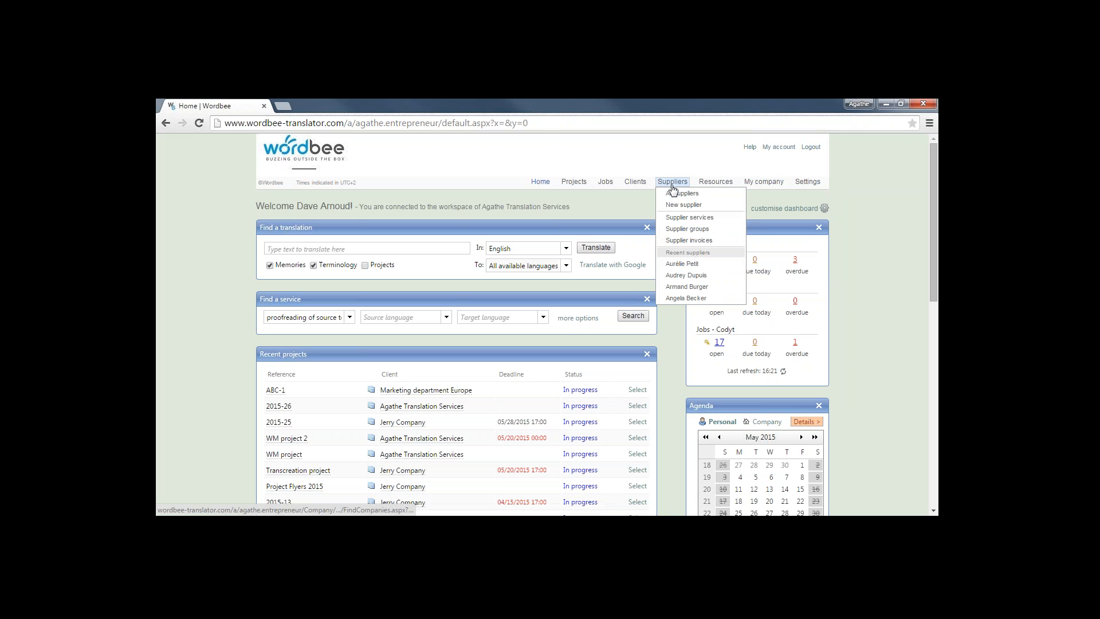
pyautogui.click(672, 188)
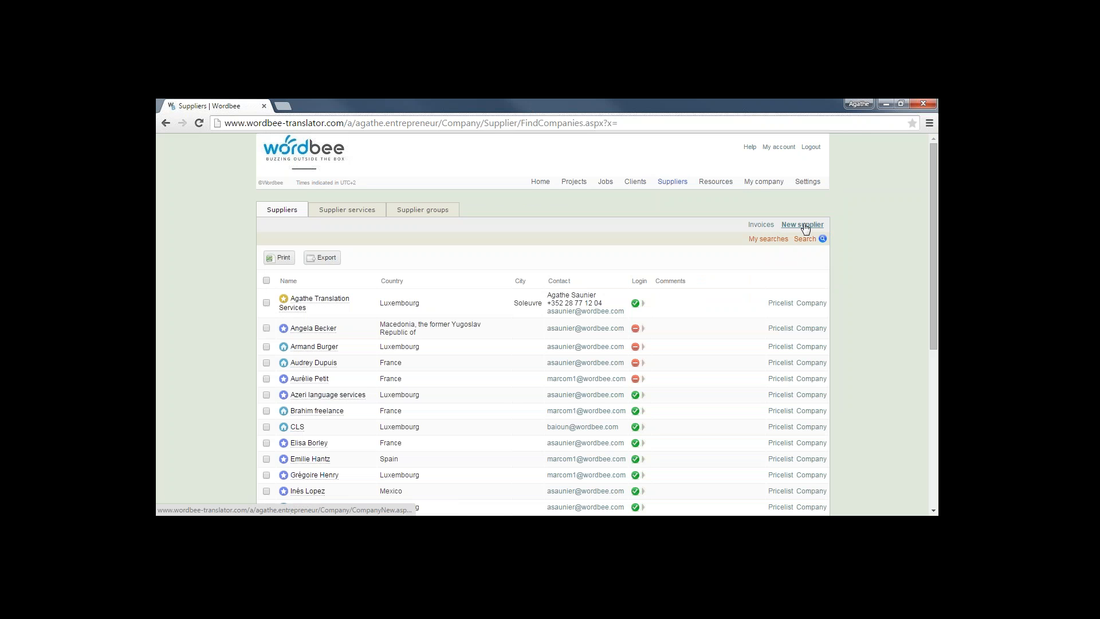
pyautogui.click(805, 226)
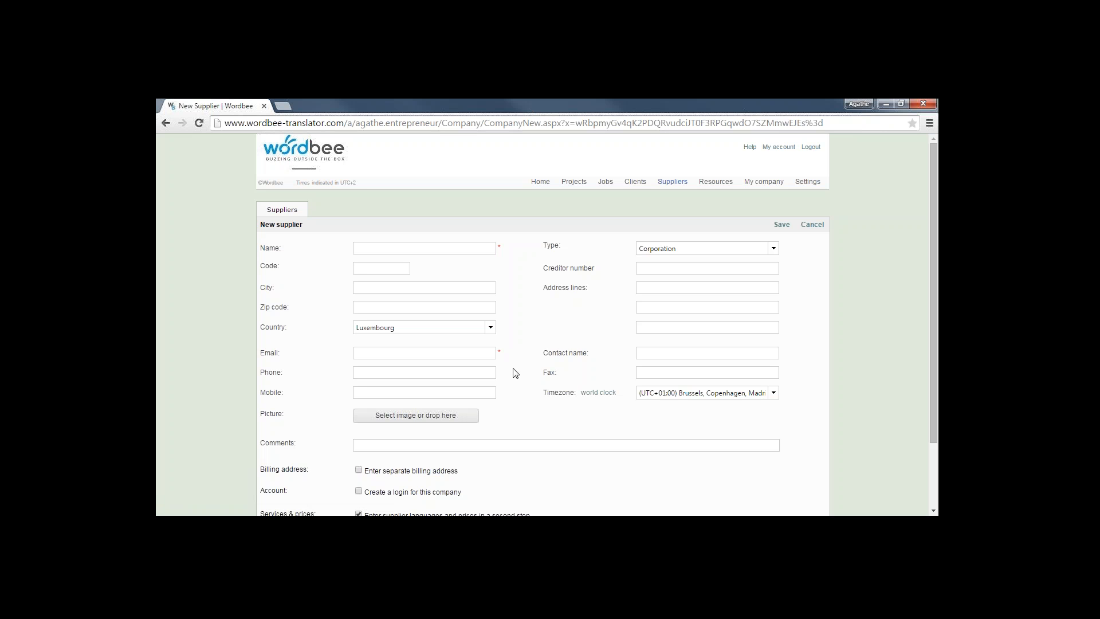
# Enter the supplier's name and e-mail address, and tick 'Create a login for this company'
pyautogui.click(493, 358)
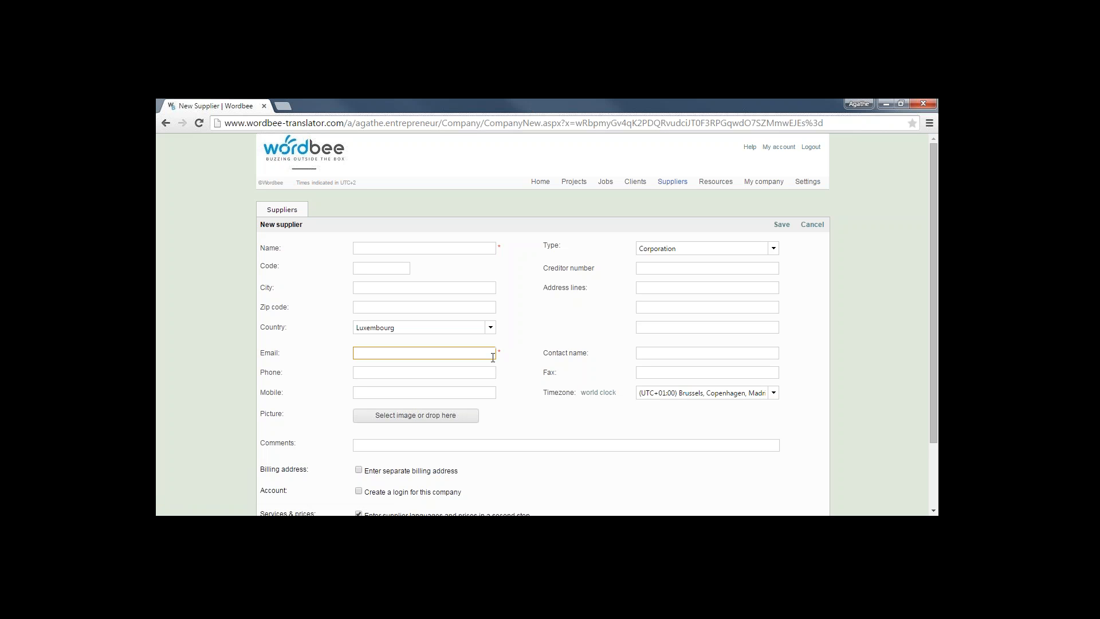
pyautogui.click(394, 247)
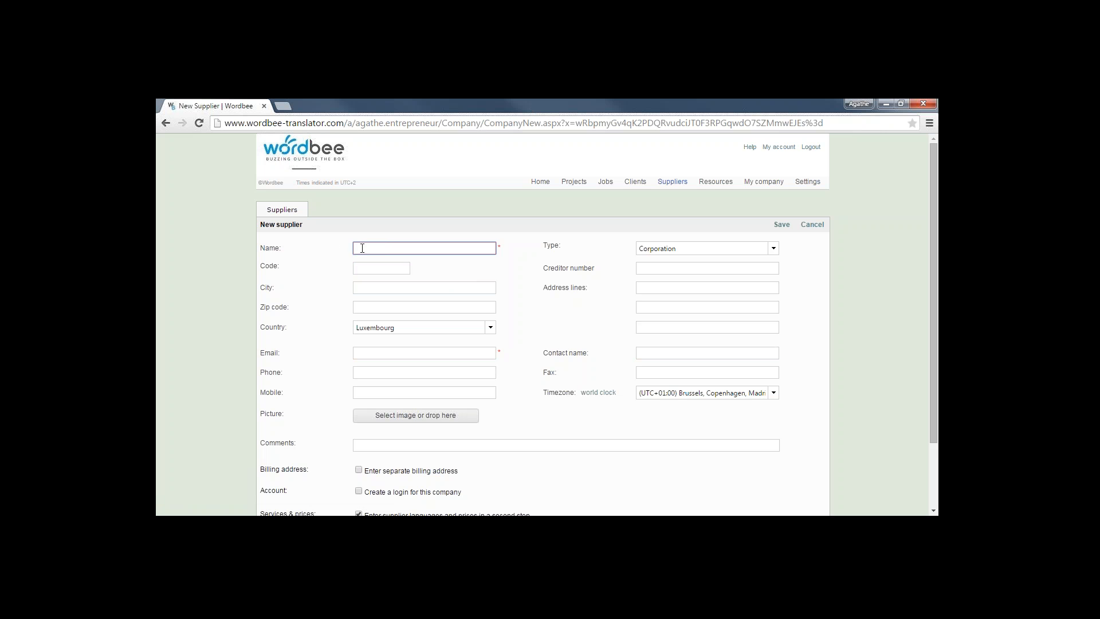
pyautogui.click(437, 352)
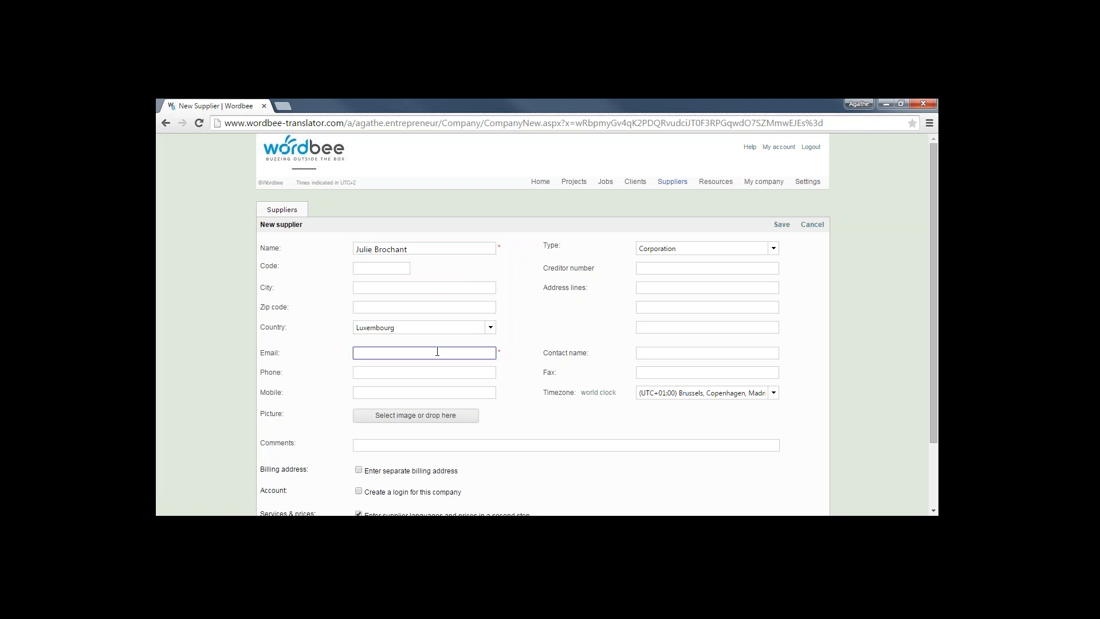
pyautogui.moveTo(933, 296); pyautogui.dragTo(935, 367)
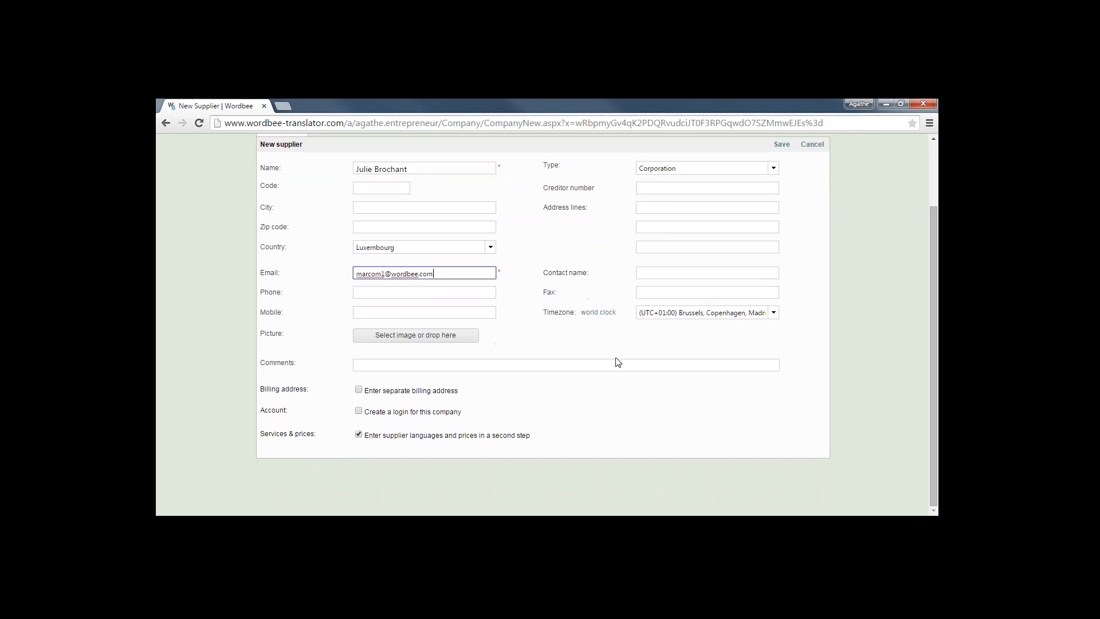
pyautogui.click(357, 413)
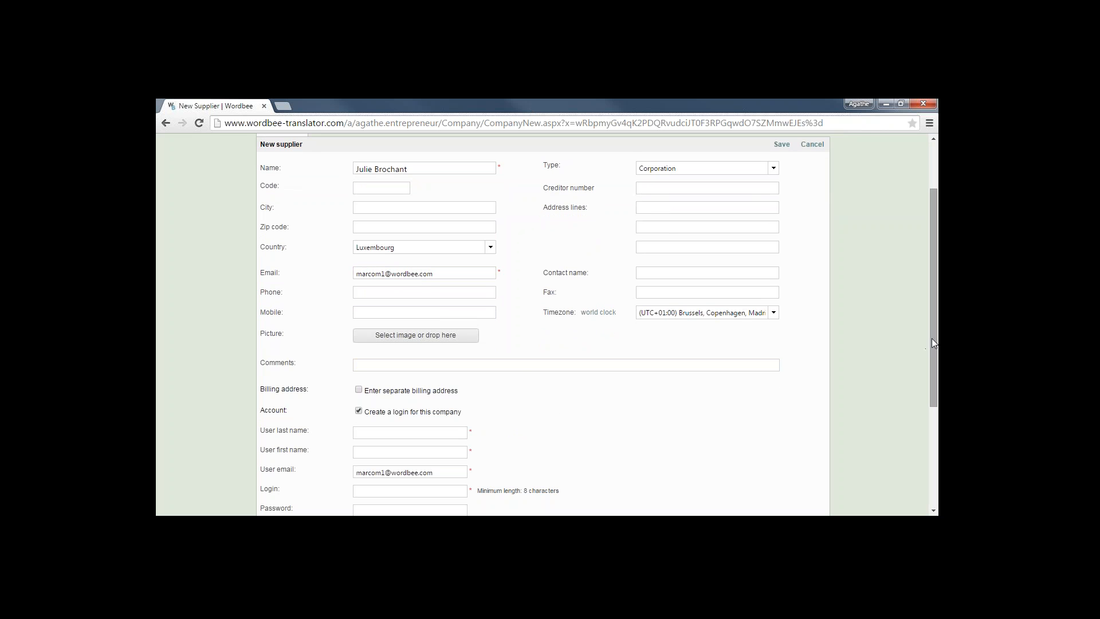
# Fill in the login user's last name, first name and login name
pyautogui.moveTo(931, 338); pyautogui.dragTo(813, 388)
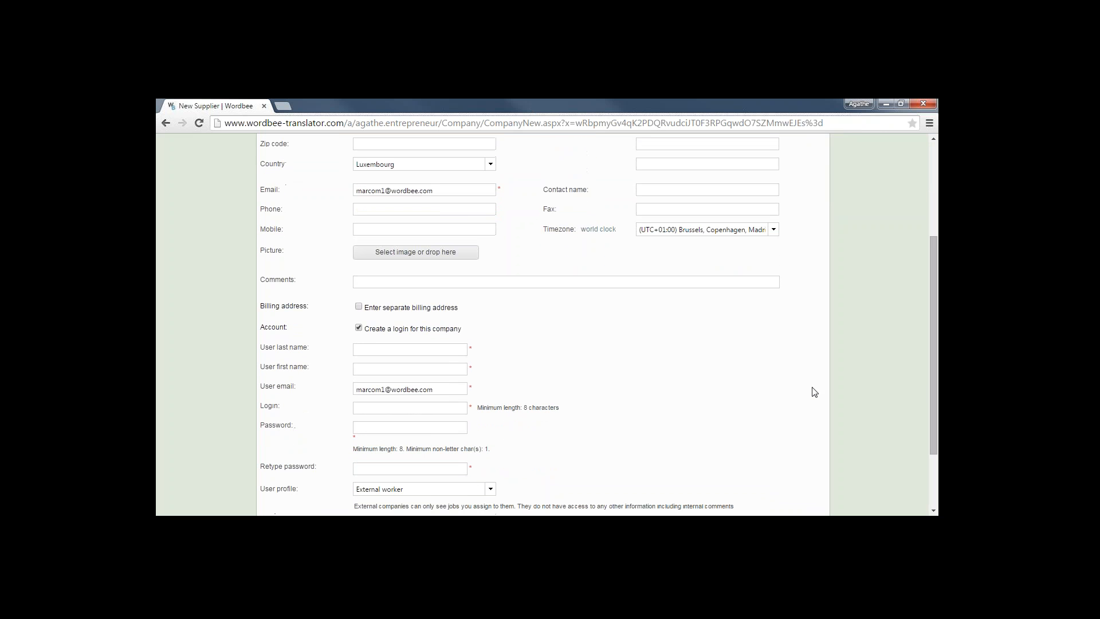
pyautogui.click(371, 348)
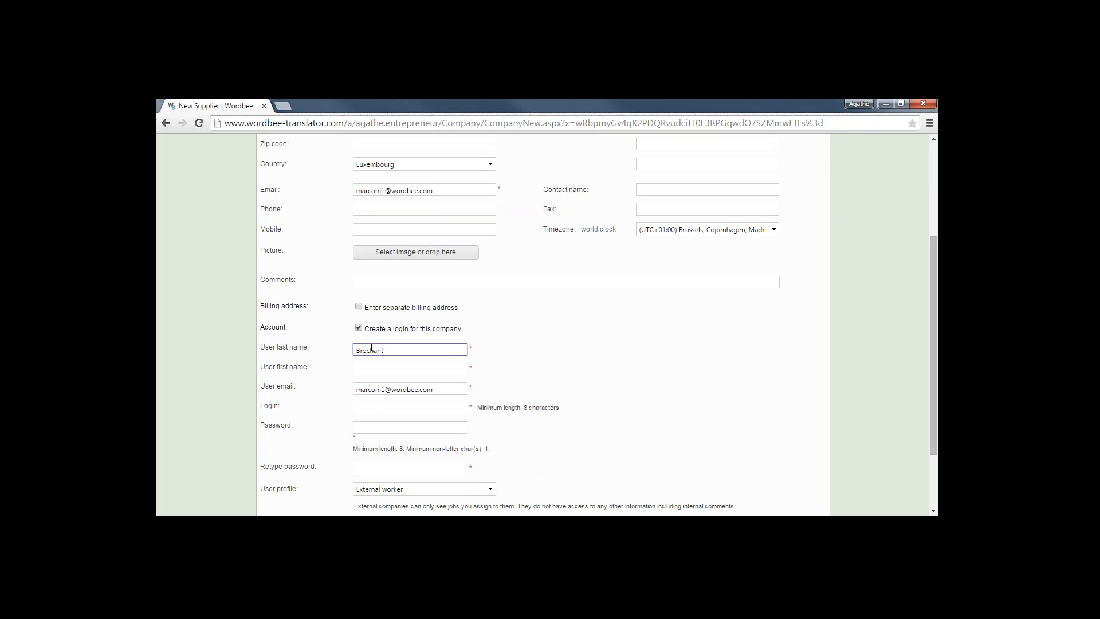
pyautogui.click(379, 368)
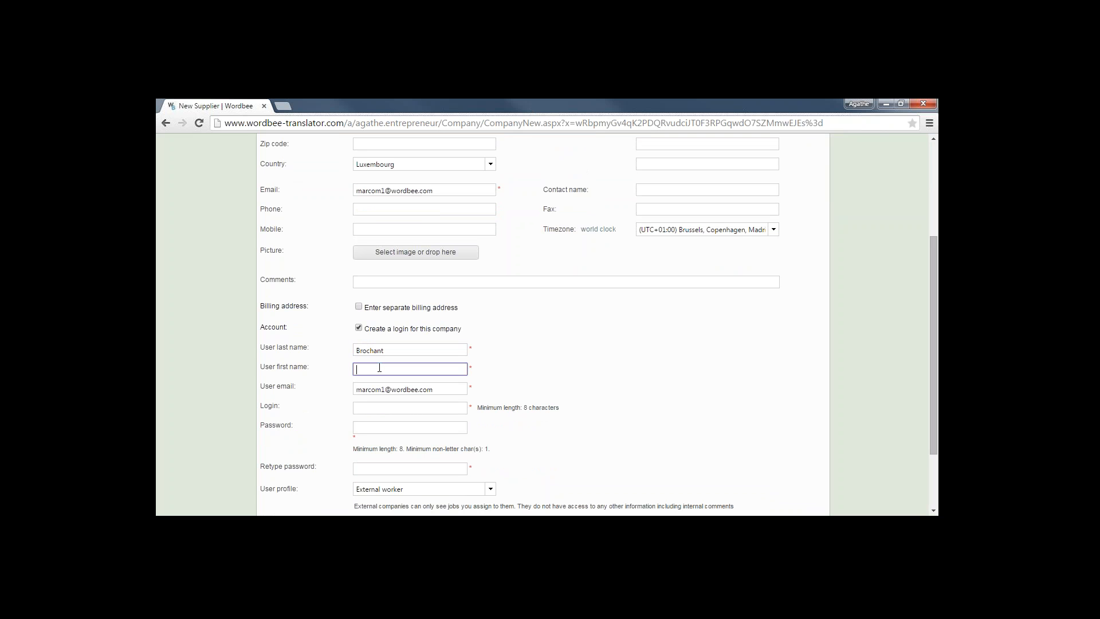
pyautogui.click(386, 408)
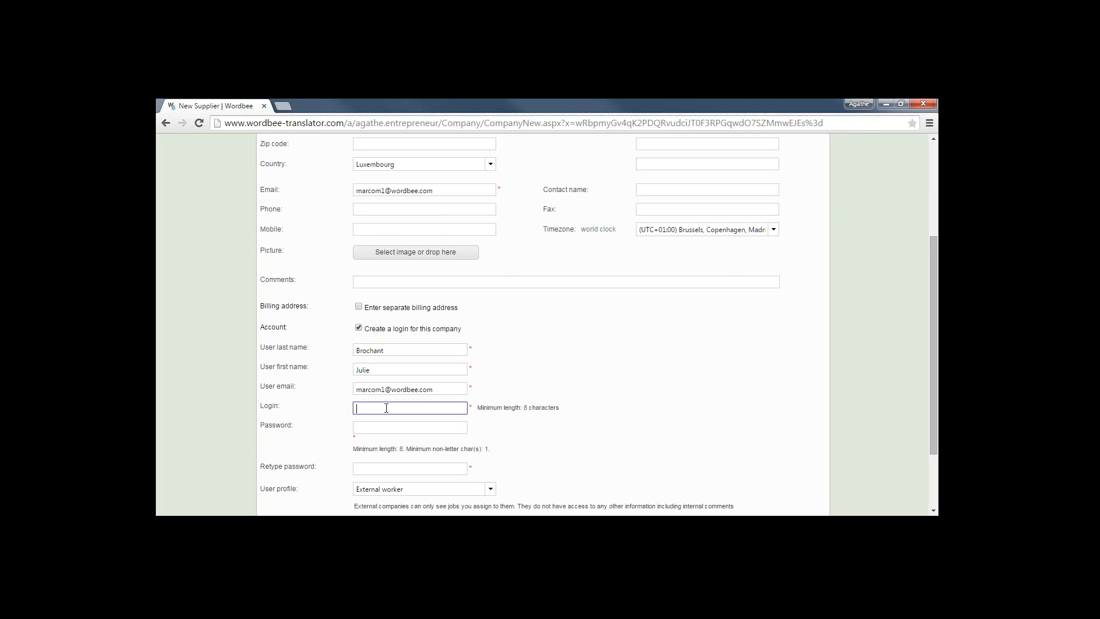
# Enter and confirm the account password, keeping External worker as the user profile
pyautogui.click(397, 429)
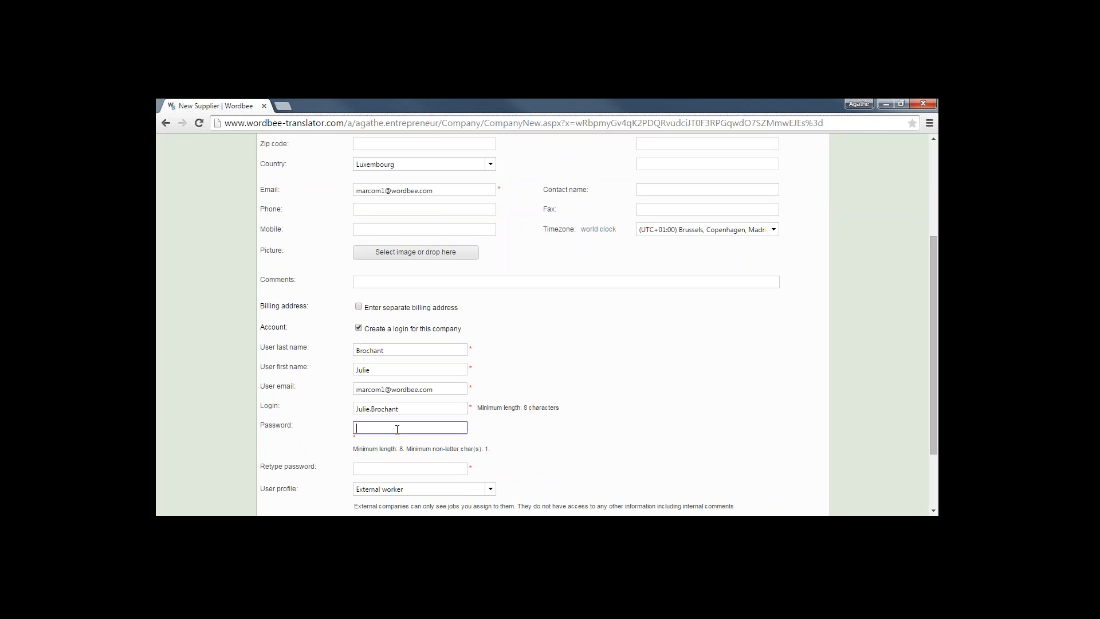
pyautogui.write('••••••••••')
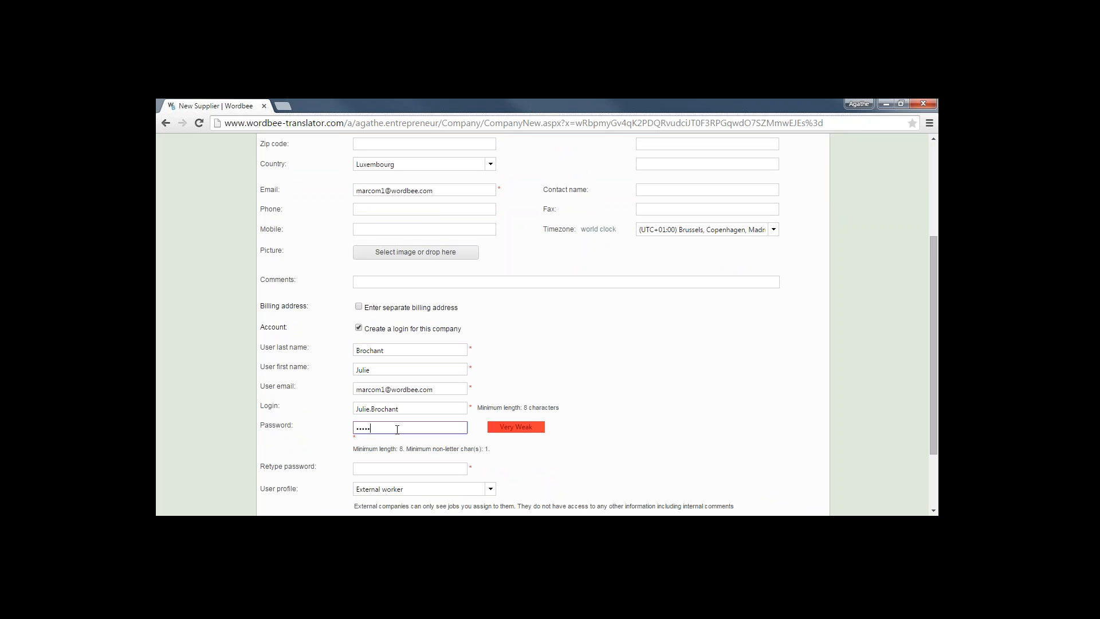
pyautogui.write('••')
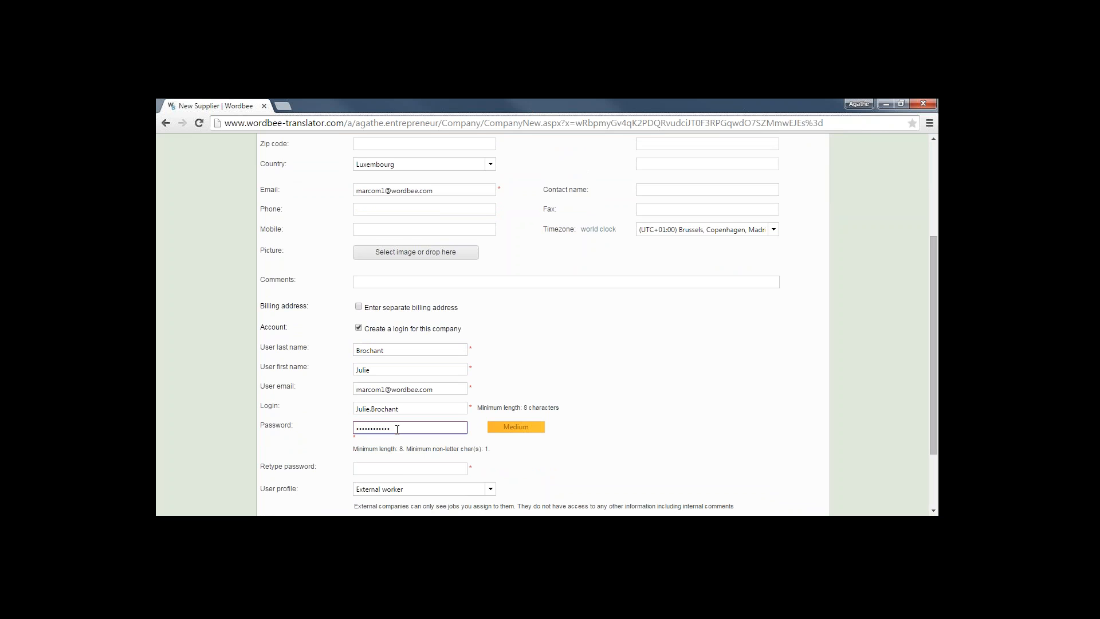
pyautogui.click(401, 468)
pyautogui.write('••••••••••••')
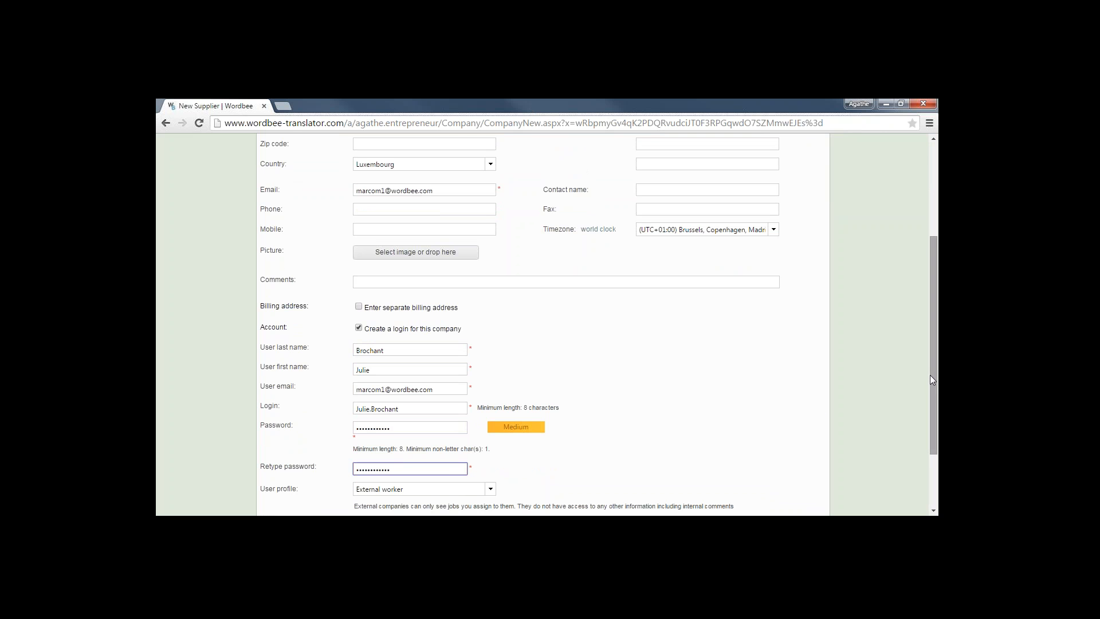
pyautogui.moveTo(931, 375); pyautogui.dragTo(932, 397)
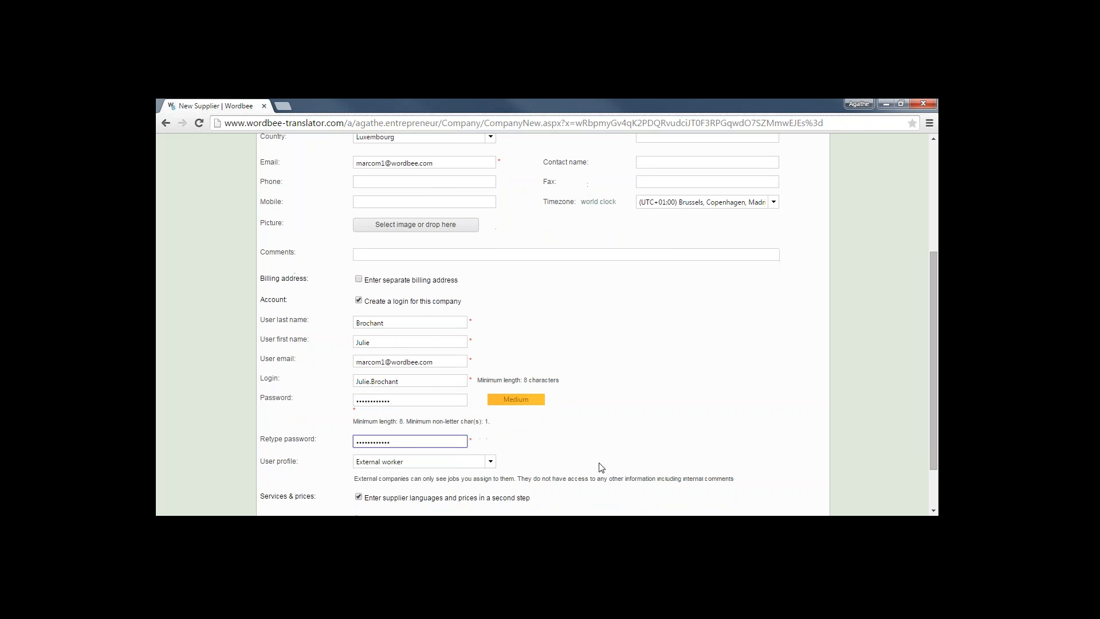
pyautogui.click(491, 462)
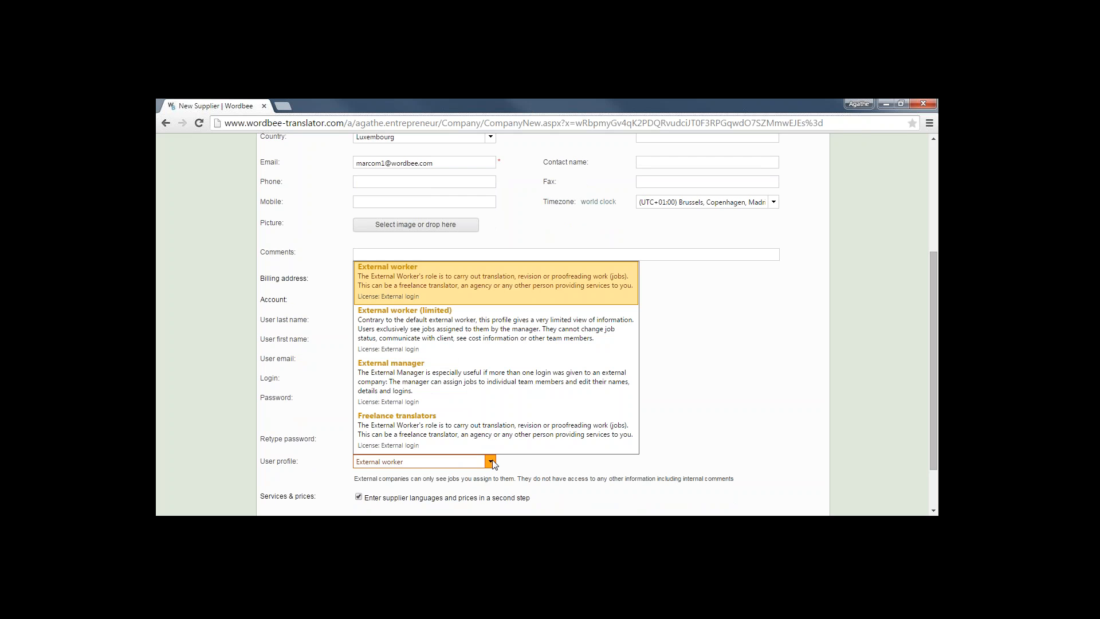
pyautogui.click(485, 284)
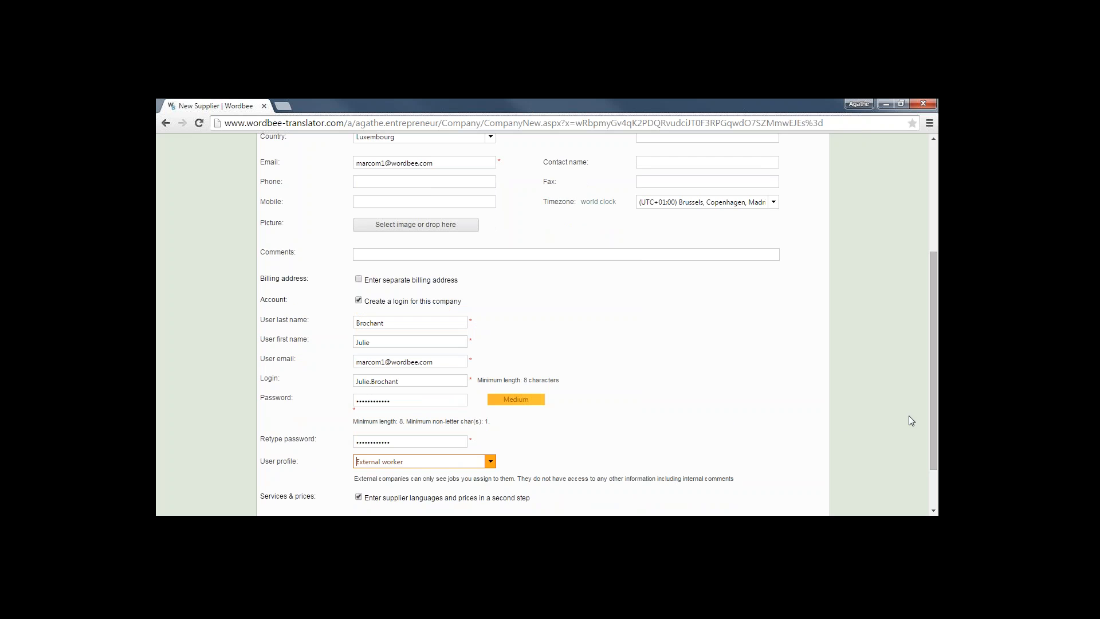
# Set the supplier type to Freelance Translator and save the supplier
pyautogui.moveTo(936, 431); pyautogui.dragTo(899, 312)
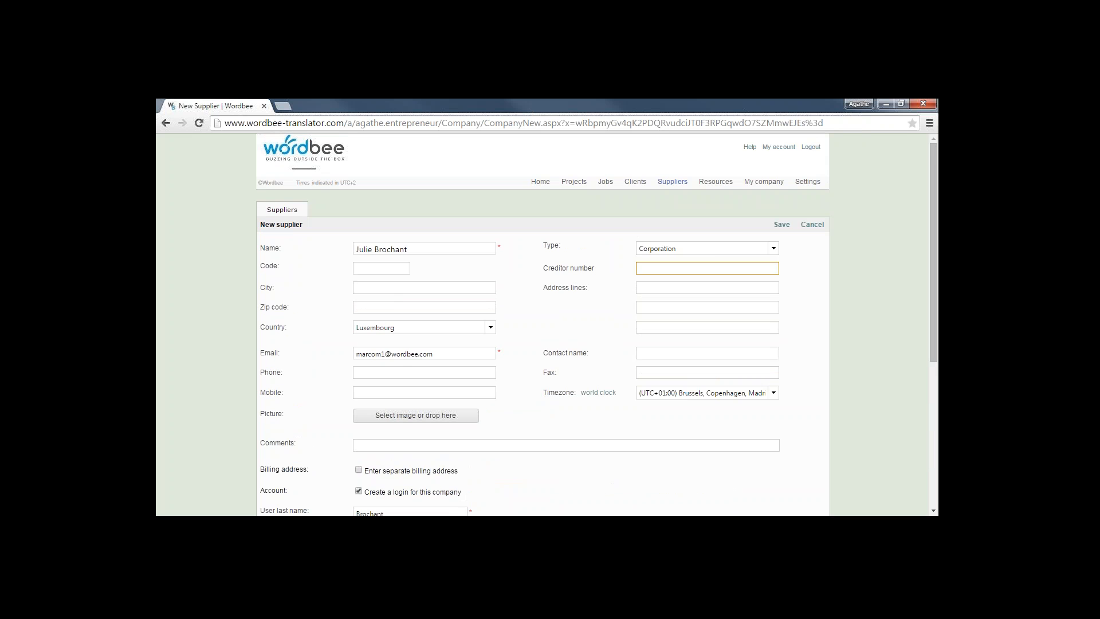
pyautogui.click(775, 249)
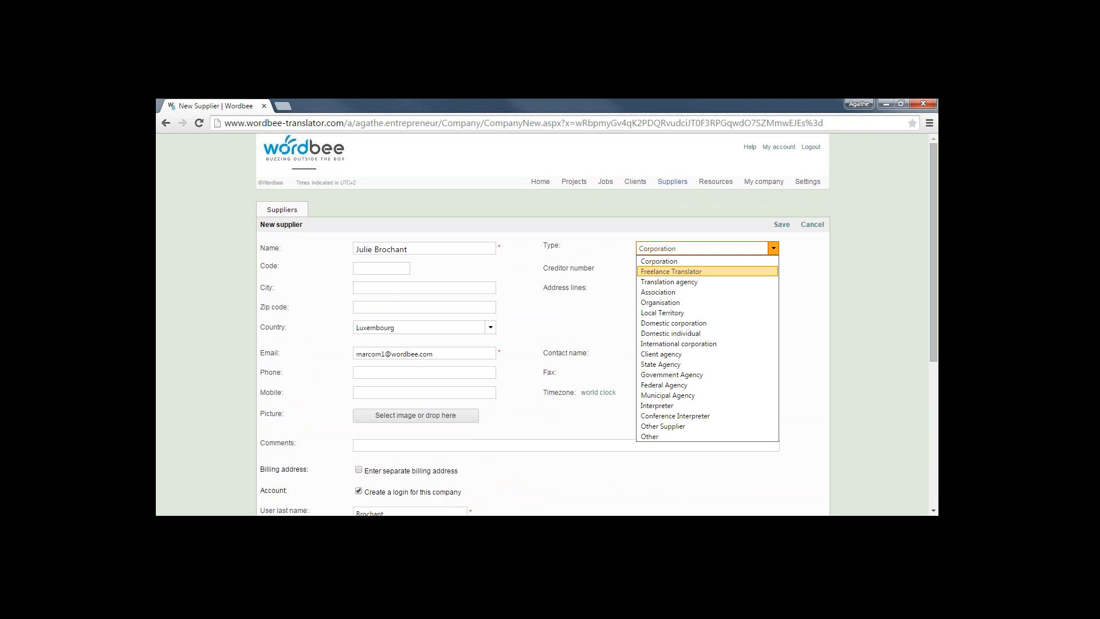
pyautogui.click(698, 272)
pyautogui.click(782, 225)
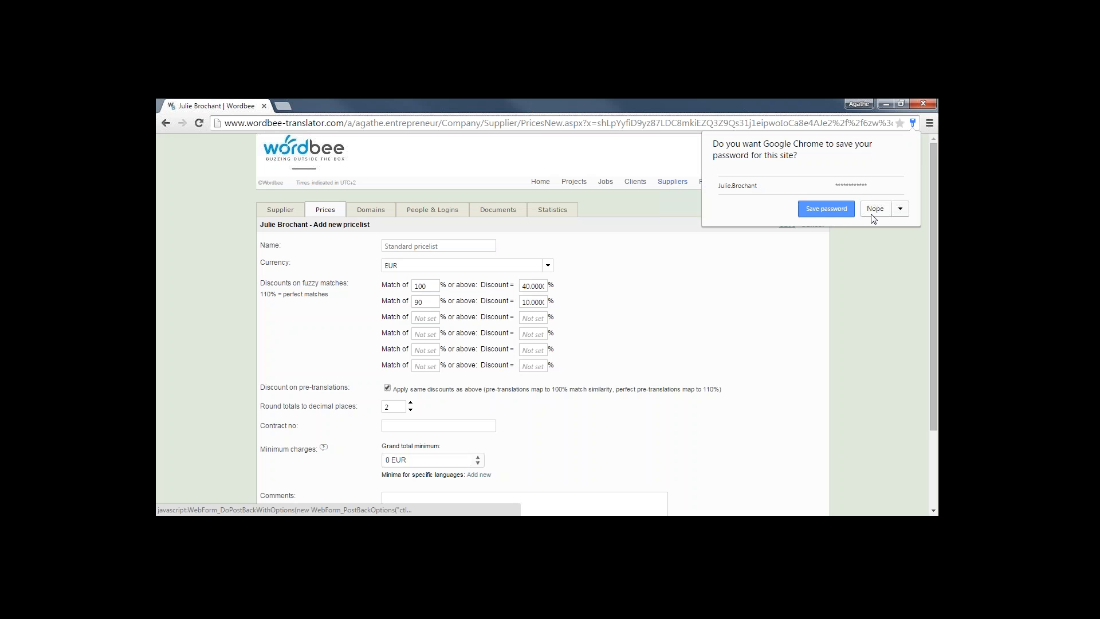
# Give the Standard pricelist 80% discount for 100% matches and 70% for 90% matches, then save
pyautogui.click(876, 211)
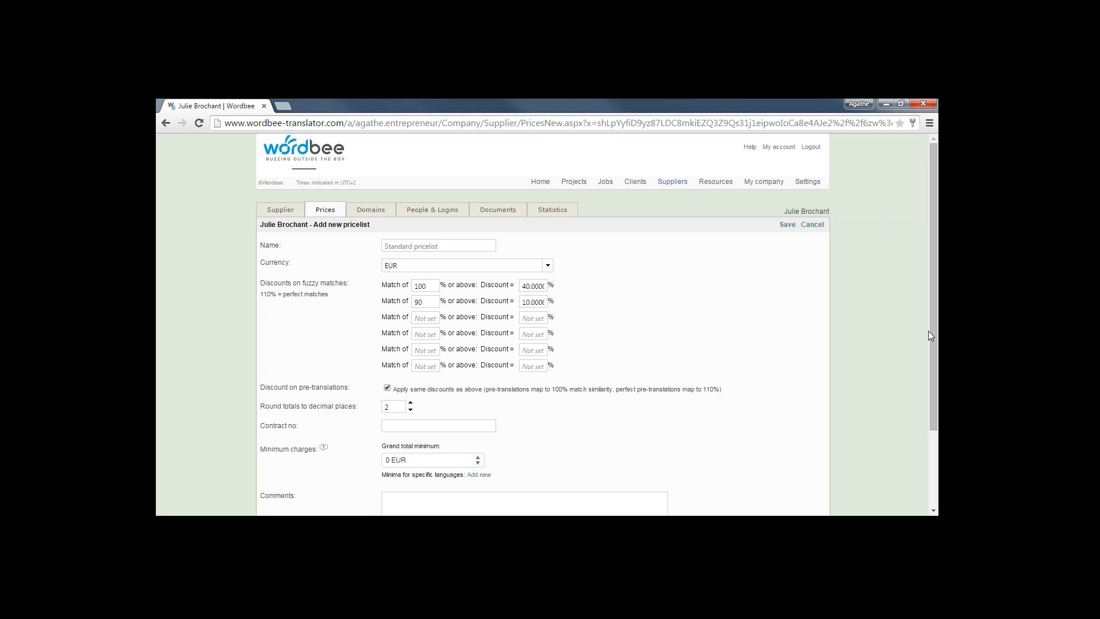
pyautogui.click(425, 286)
pyautogui.click(523, 286)
pyautogui.doubleClick(523, 287)
pyautogui.write('30')
pyautogui.click(525, 302)
pyautogui.write('70')
pyautogui.moveTo(931, 346); pyautogui.dragTo(933, 396)
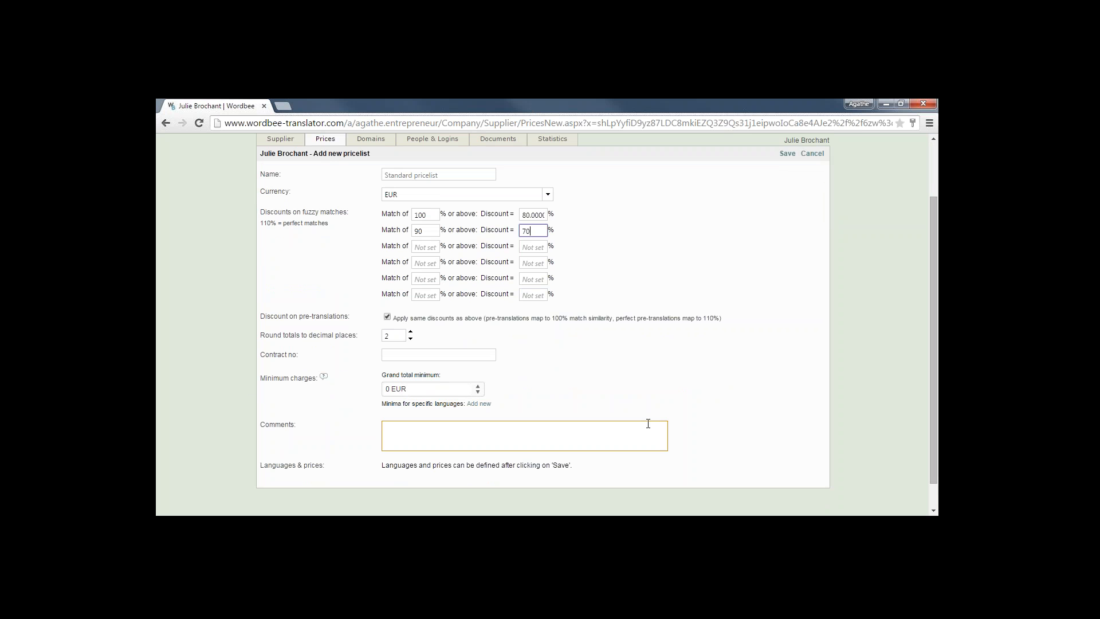
pyautogui.moveTo(932, 410); pyautogui.dragTo(923, 307)
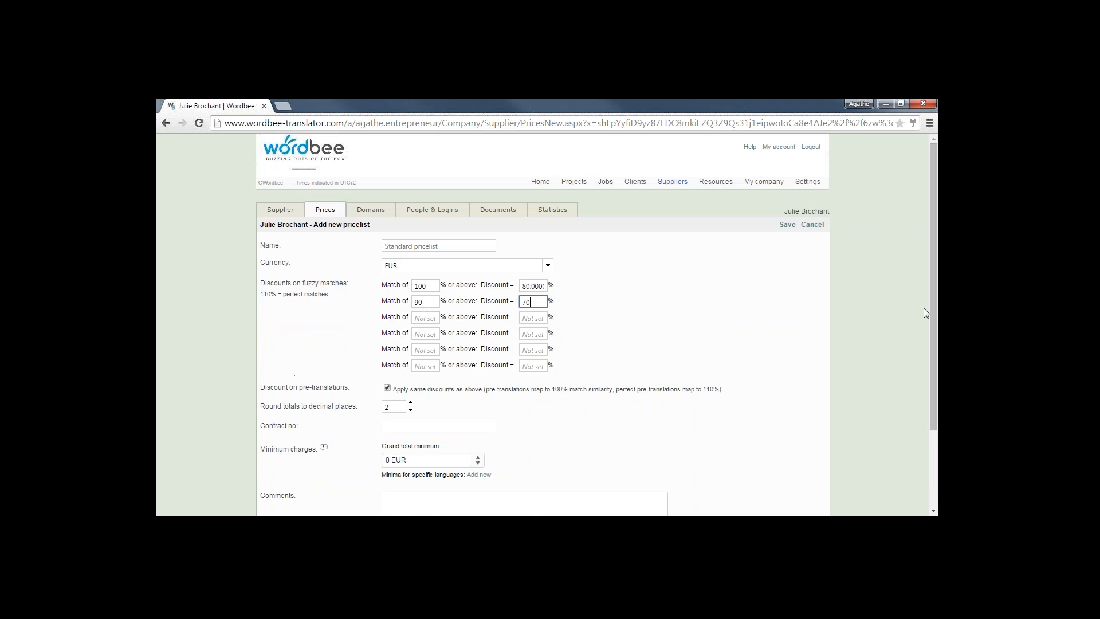
pyautogui.click(787, 225)
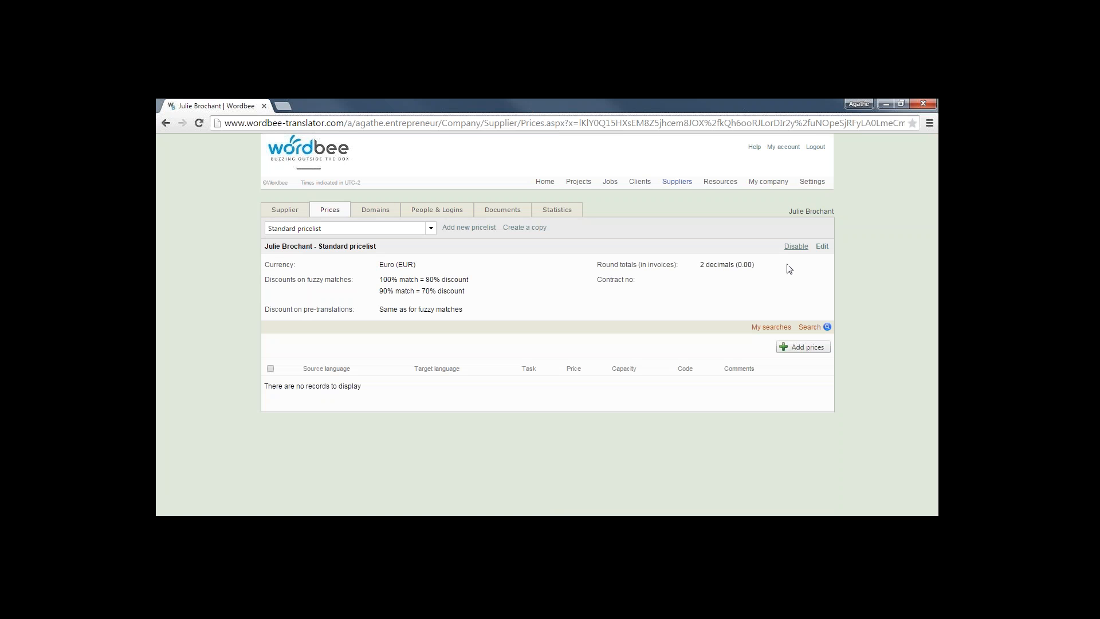
# Add a price row: English to French, Translation task, EUR 0.08 per word
pyautogui.click(807, 347)
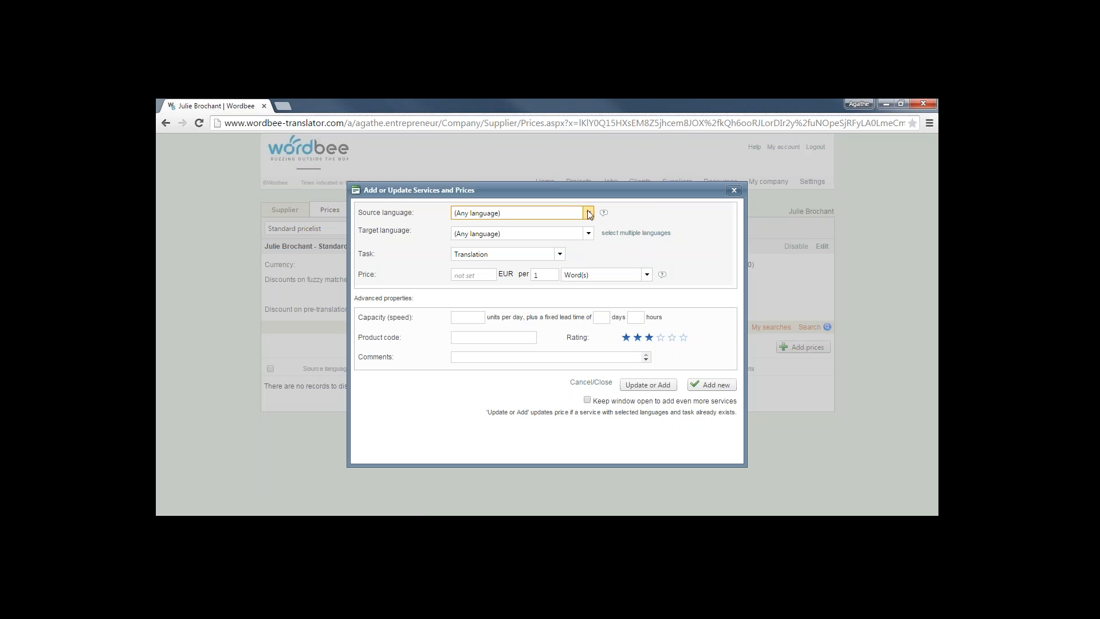
pyautogui.click(502, 213)
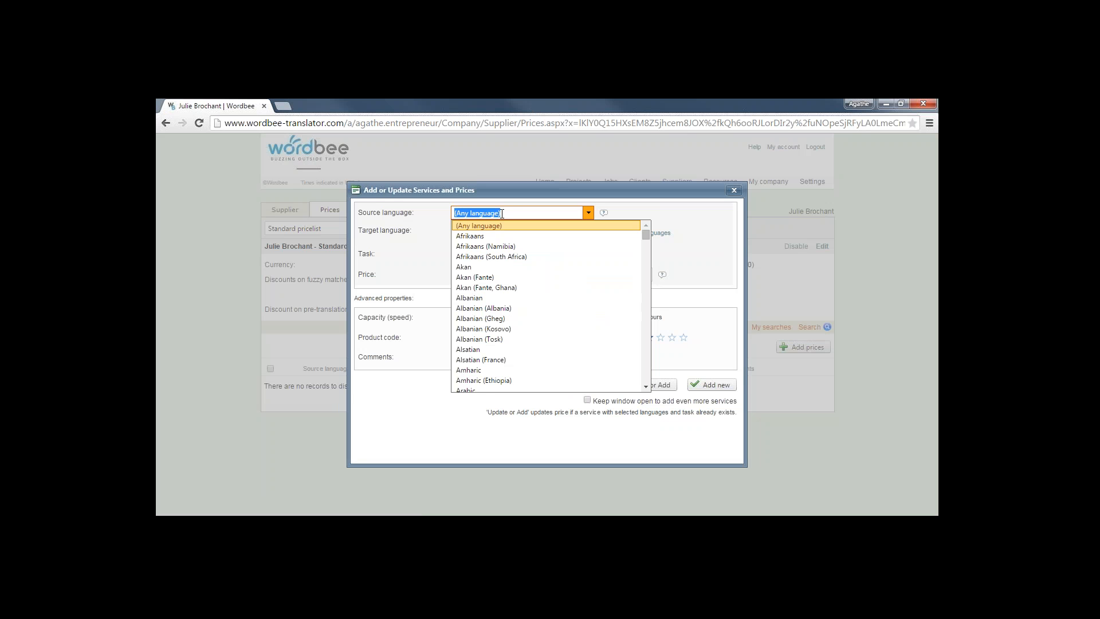
pyautogui.write('English')
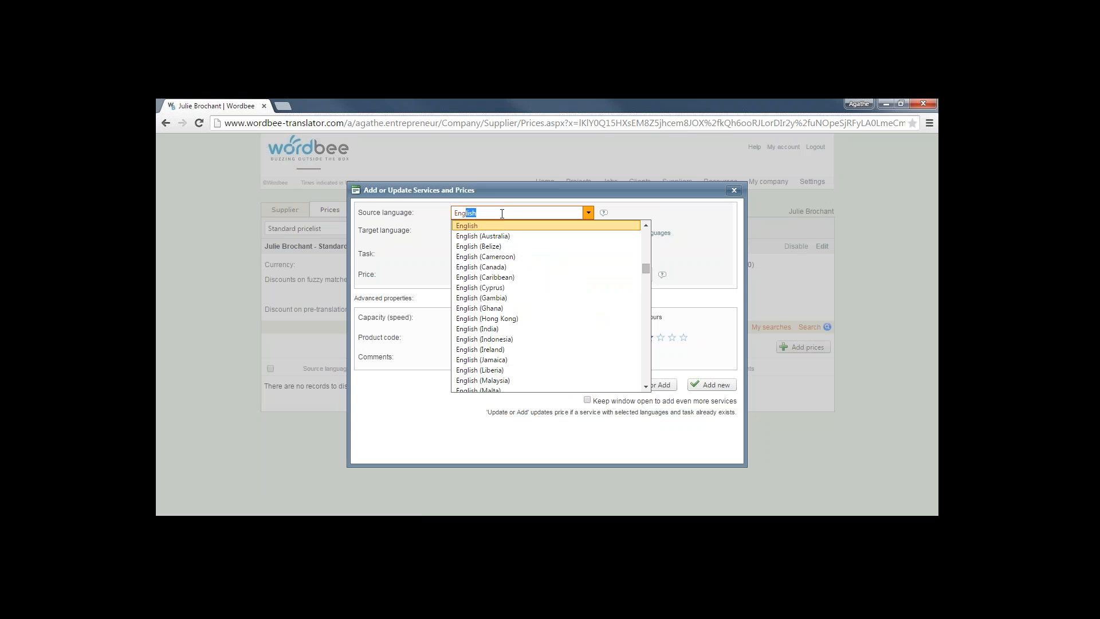
pyautogui.press('Return')
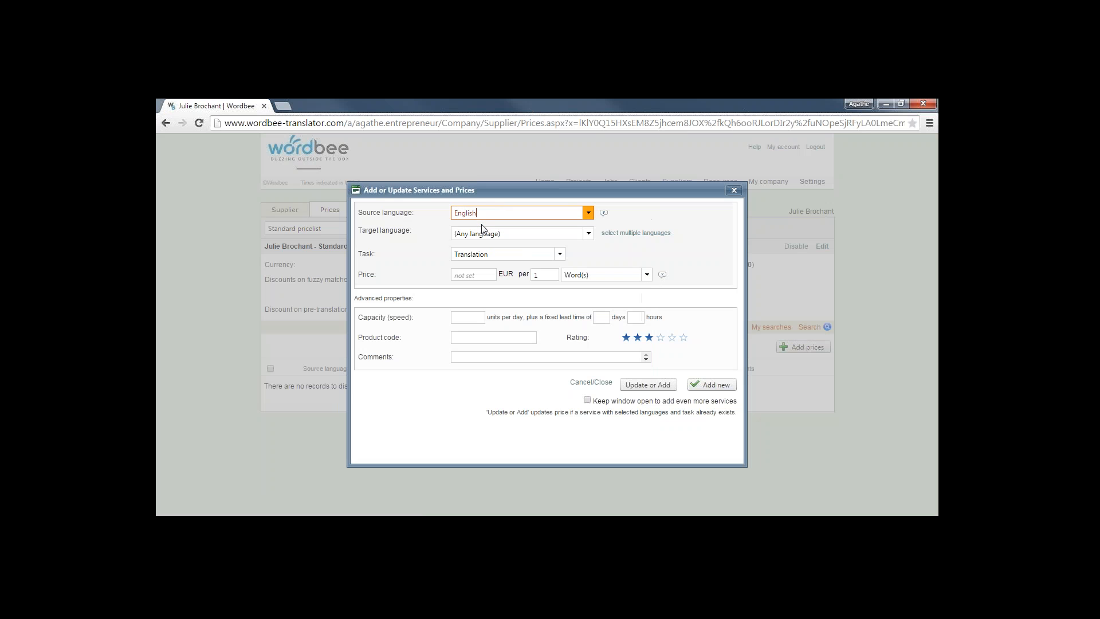
pyautogui.click(486, 233)
pyautogui.write('Fre')
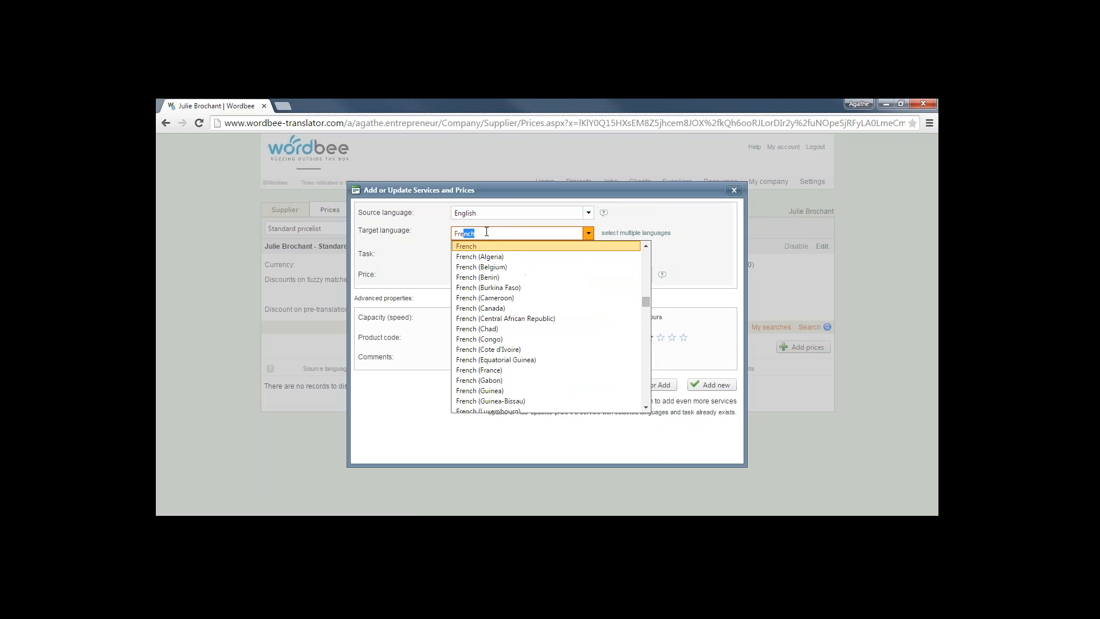
pyautogui.write('nch')
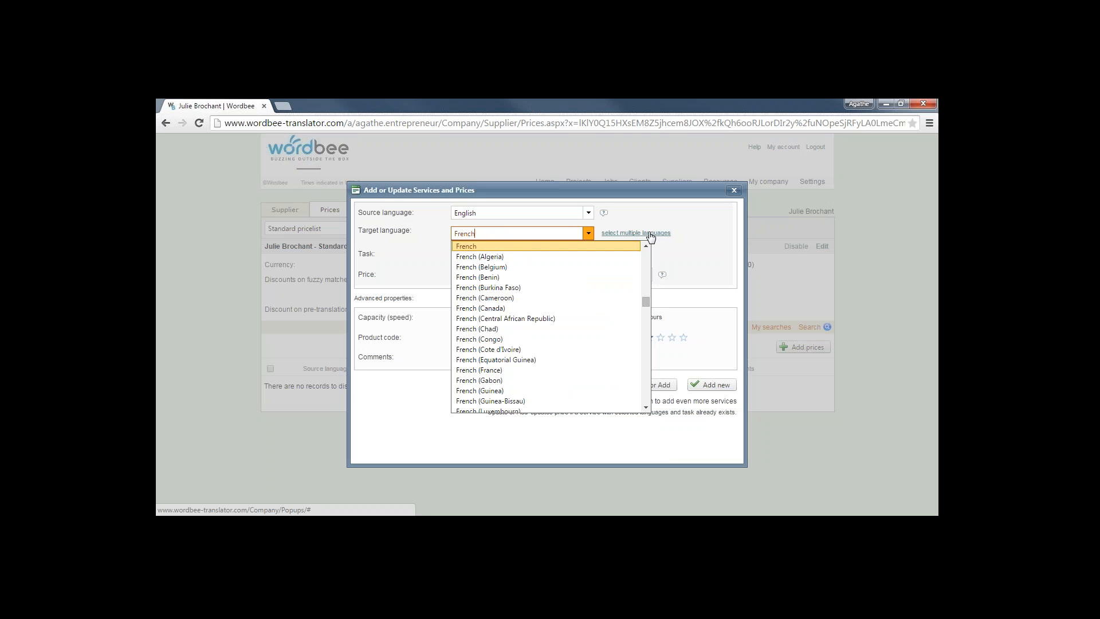
pyautogui.click(521, 246)
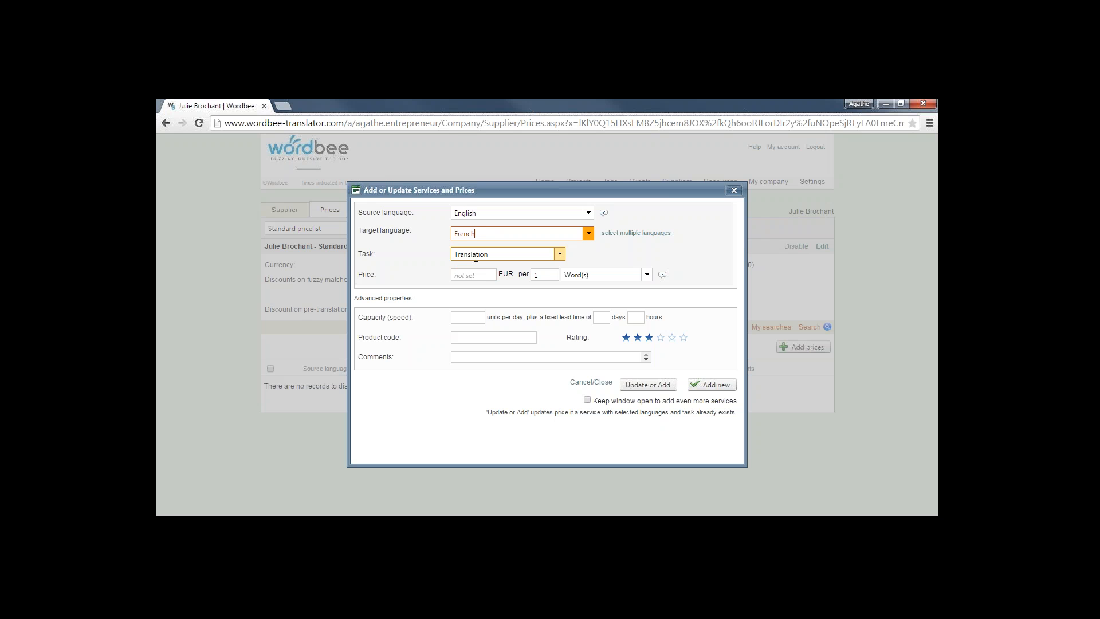
pyautogui.click(470, 276)
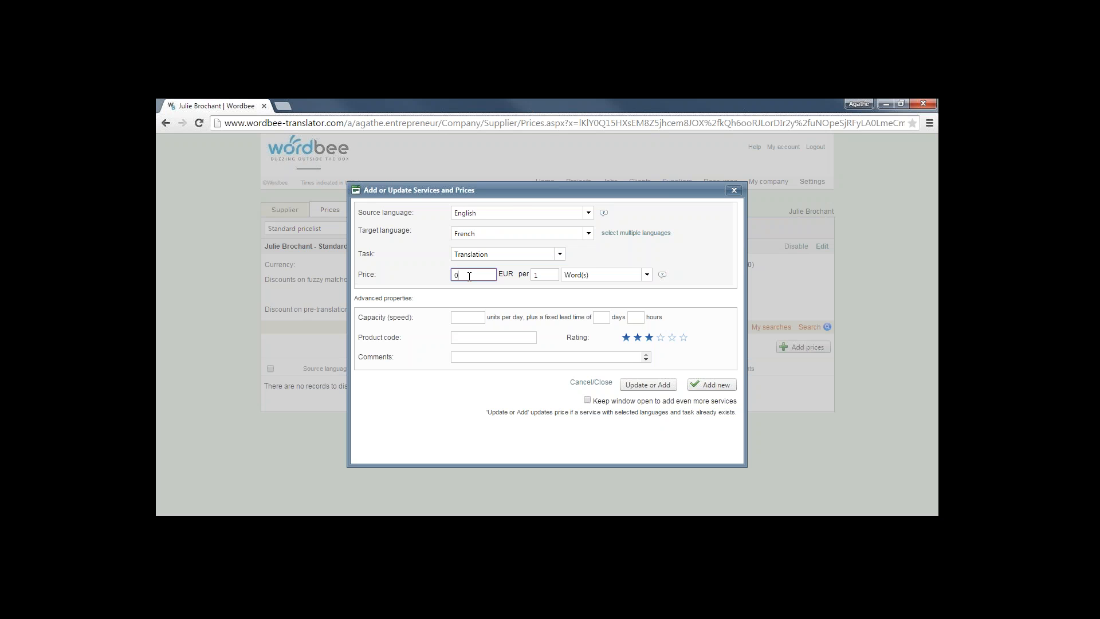
pyautogui.write('0.08')
pyautogui.click(711, 384)
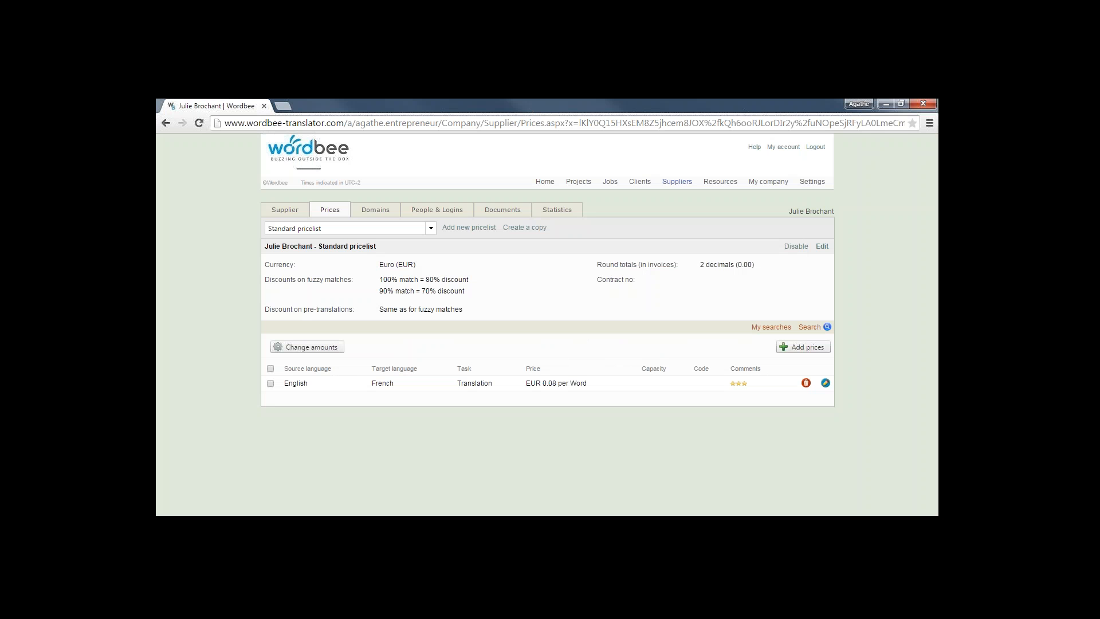
# Add a second English to French price row for the Revision task at 0.05 per word
pyautogui.click(814, 348)
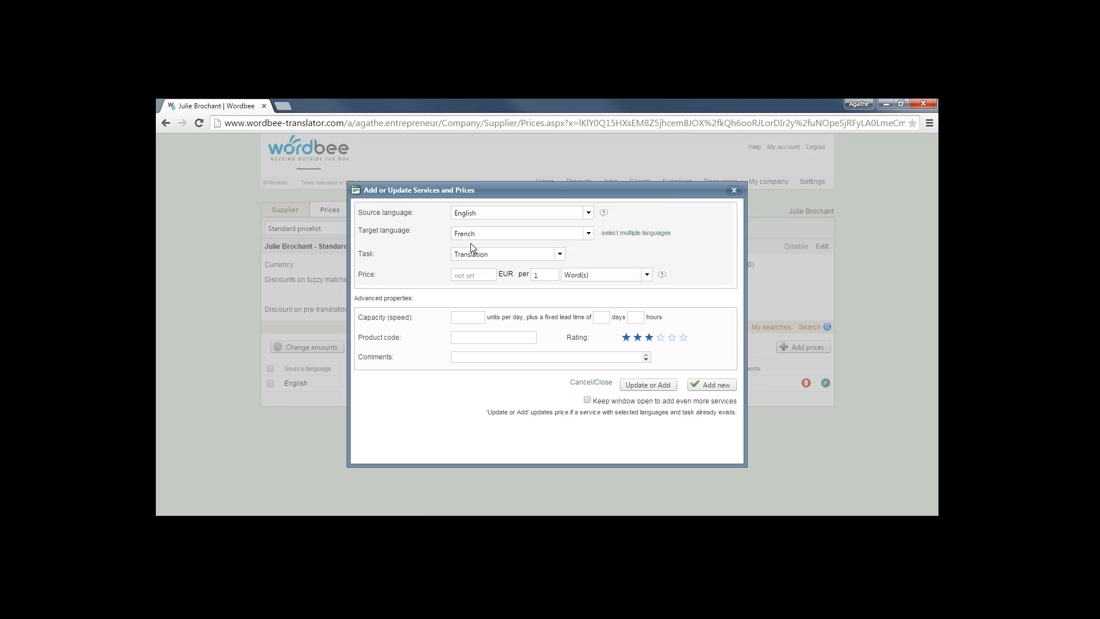
pyautogui.click(559, 255)
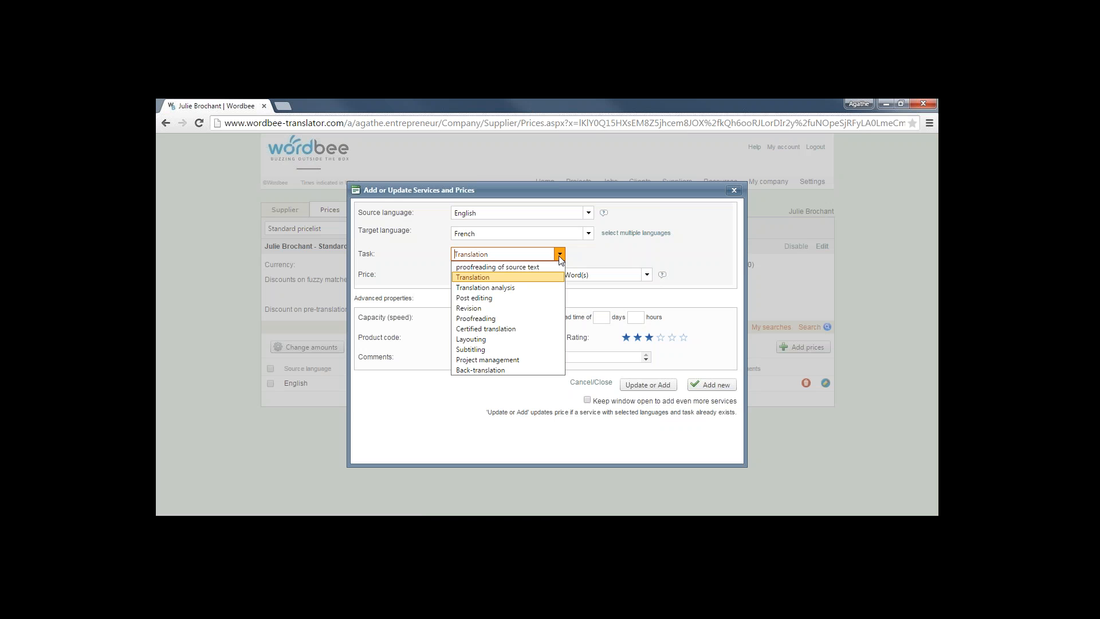
pyautogui.press('Down')
pyautogui.press('Down')
pyautogui.press('Down')
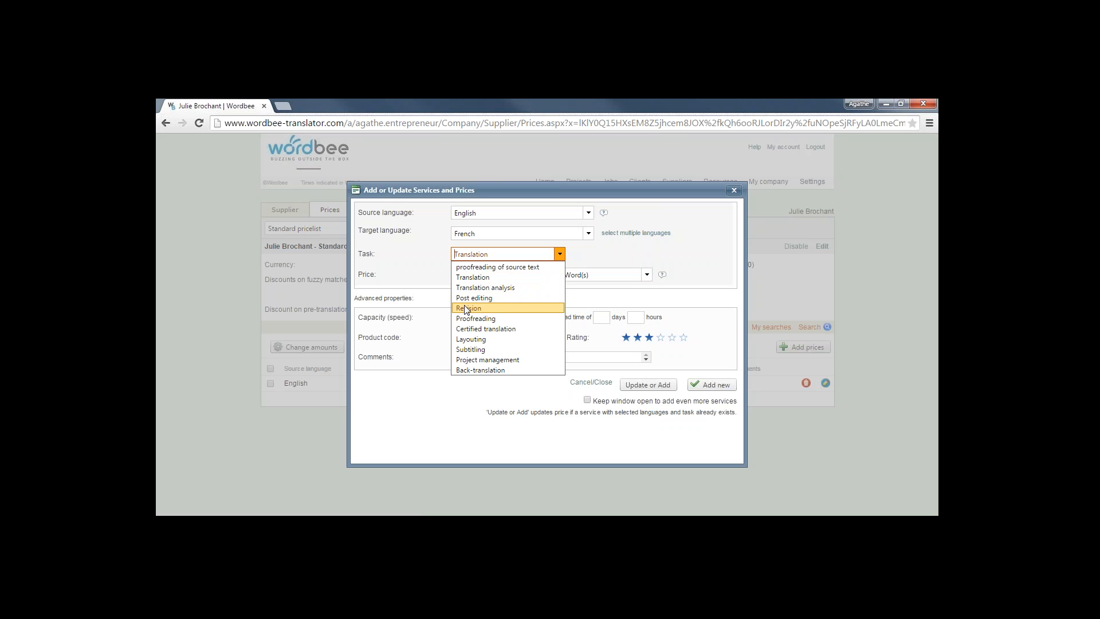
pyautogui.press('Return')
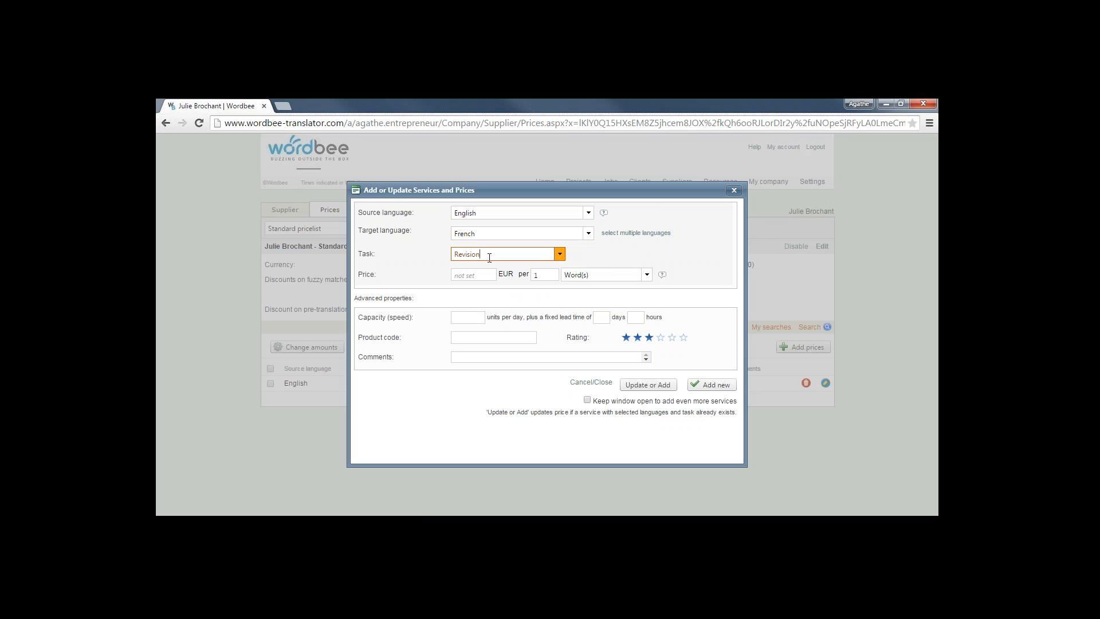
pyautogui.click(467, 275)
pyautogui.write('0.05')
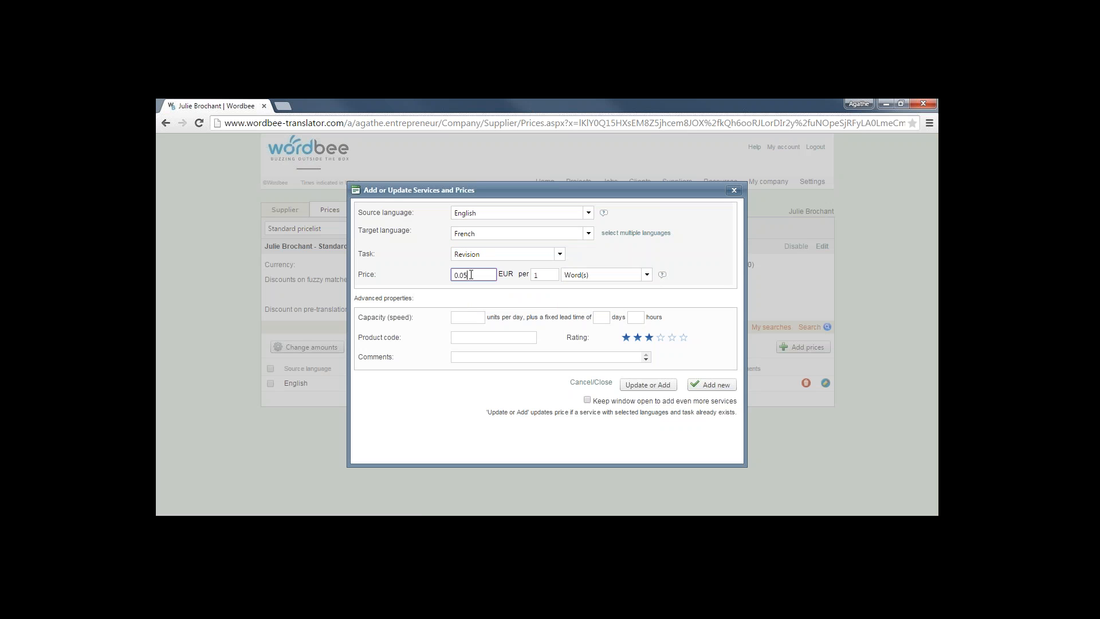
pyautogui.click(710, 385)
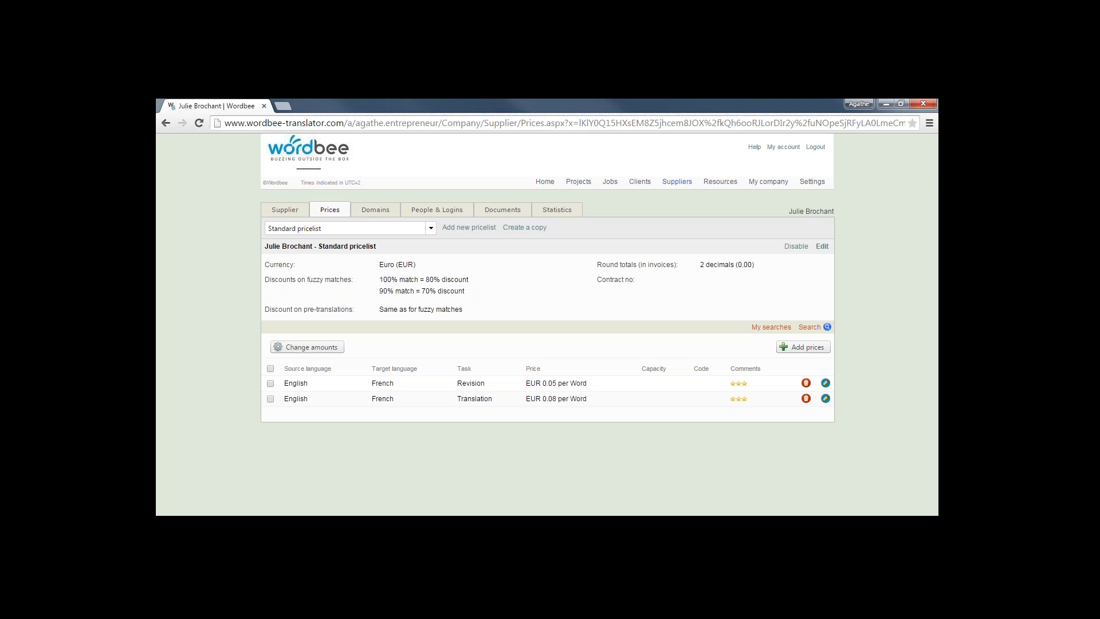
# Show your company's Standard pricelist: Revision EUR 0.06, Translation EUR 0.07, Subtitling EUR 5.00
pyautogui.click(642, 183)
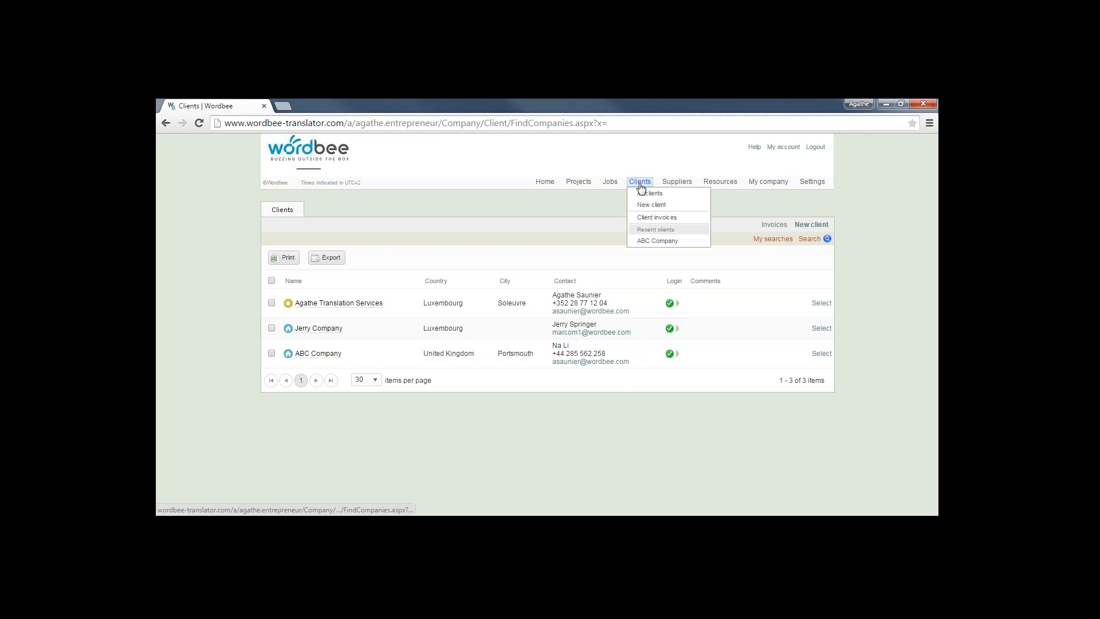
pyautogui.moveTo(640, 183)
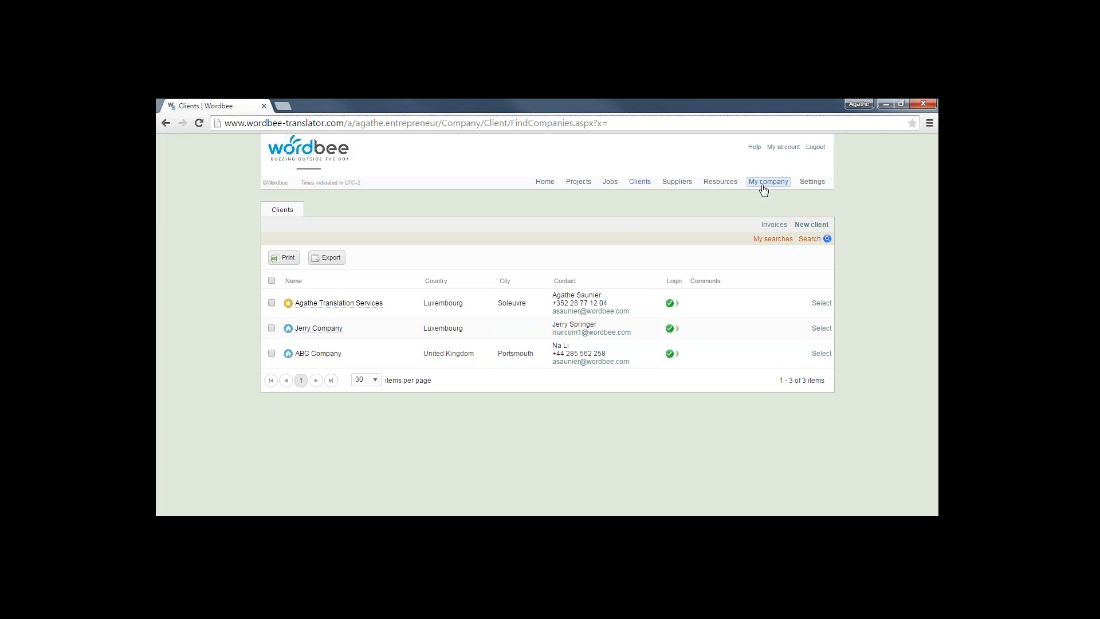
pyautogui.moveTo(768, 187)
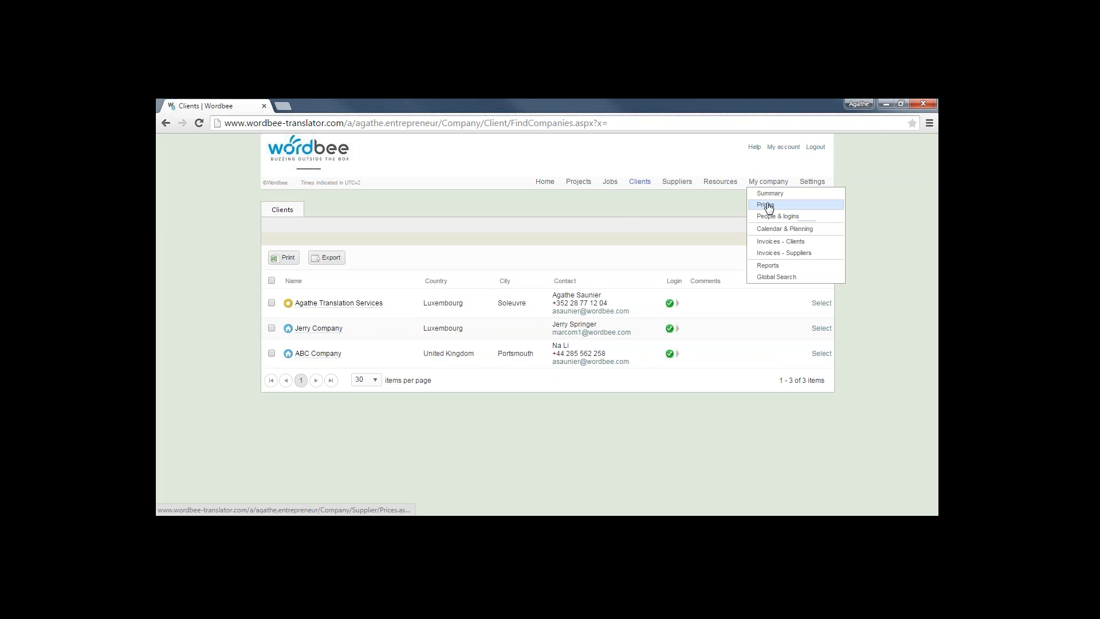
pyautogui.click(767, 205)
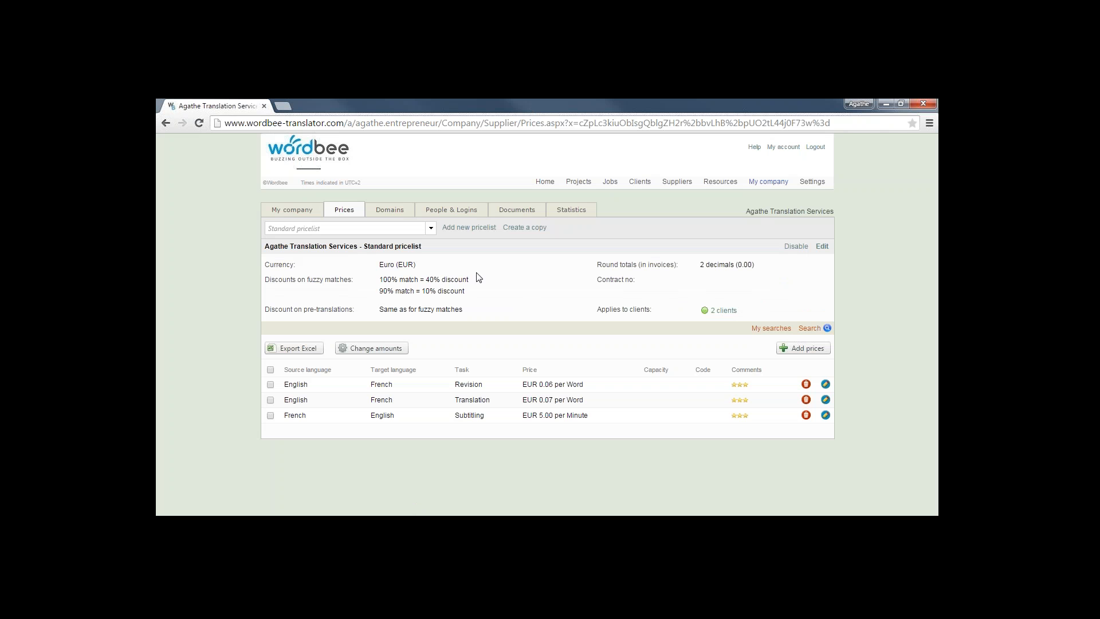
# Review the three existing pricelists and start a blank New pricelist 1
pyautogui.click(431, 229)
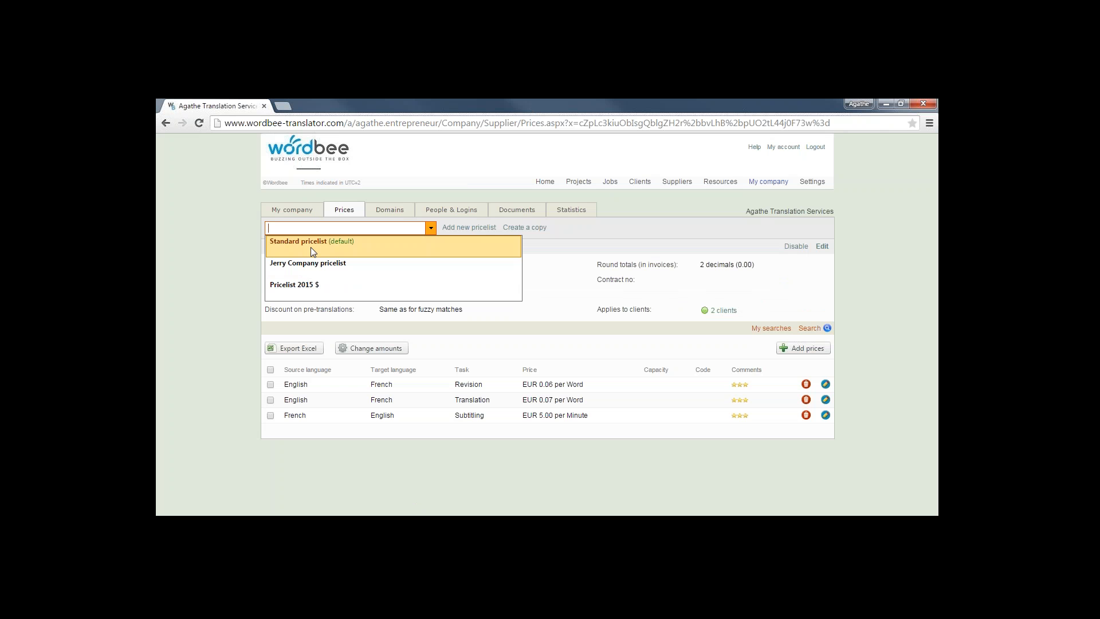
pyautogui.click(475, 228)
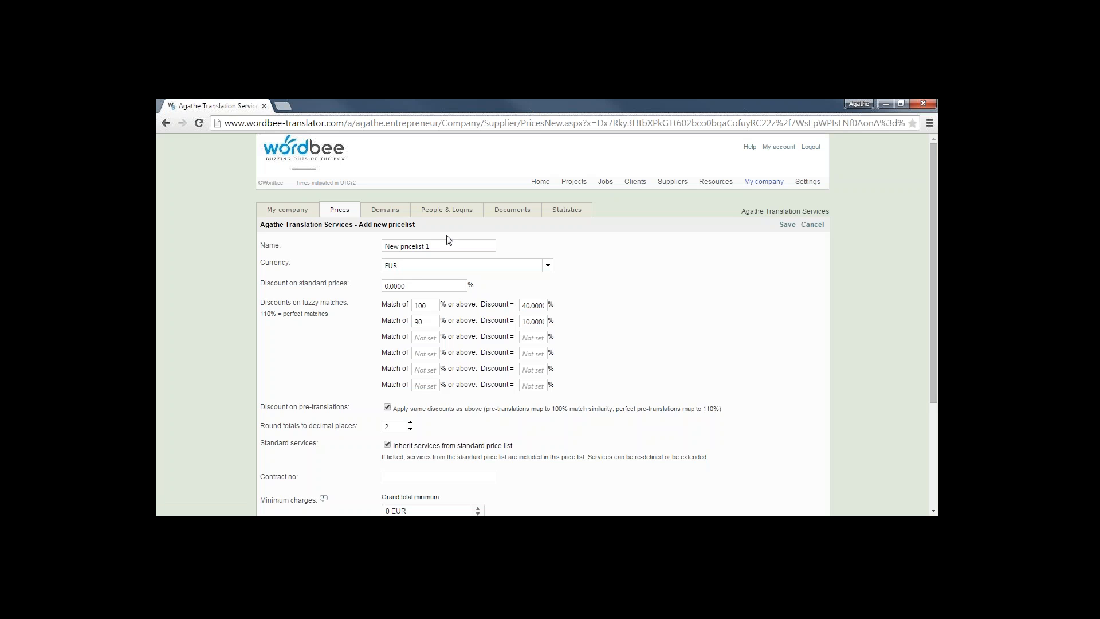
# Rename the new pricelist to 'ABC pricelist'
pyautogui.moveTo(447, 245); pyautogui.dragTo(359, 245)
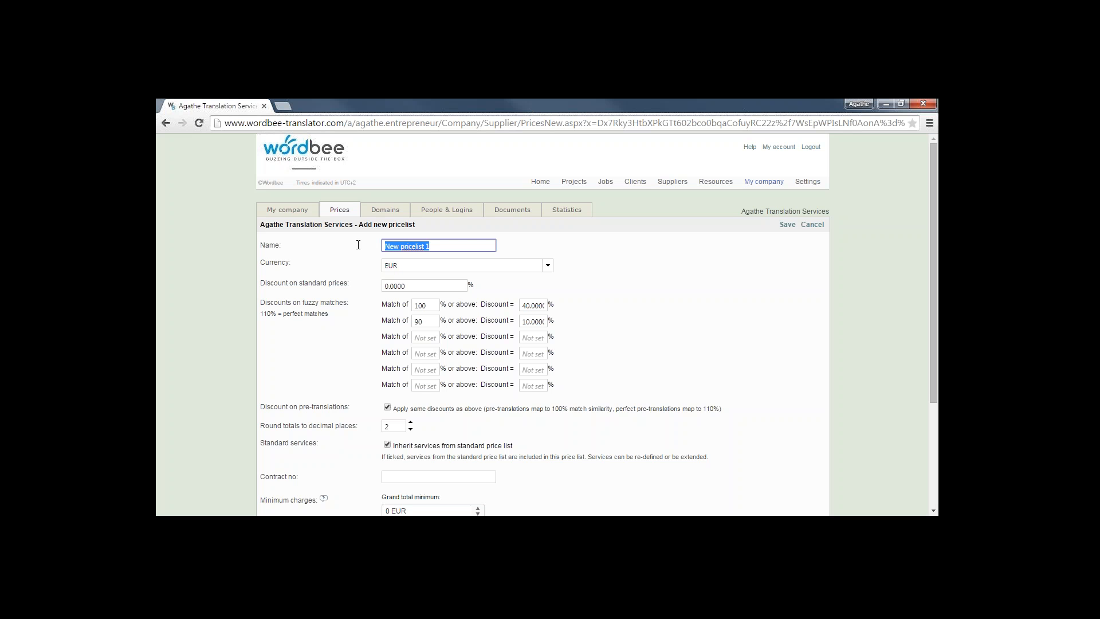
pyautogui.write('ABC pricelist')
pyautogui.press('BackSpace')
pyautogui.write('t')
pyautogui.moveTo(934, 290); pyautogui.dragTo(936, 308)
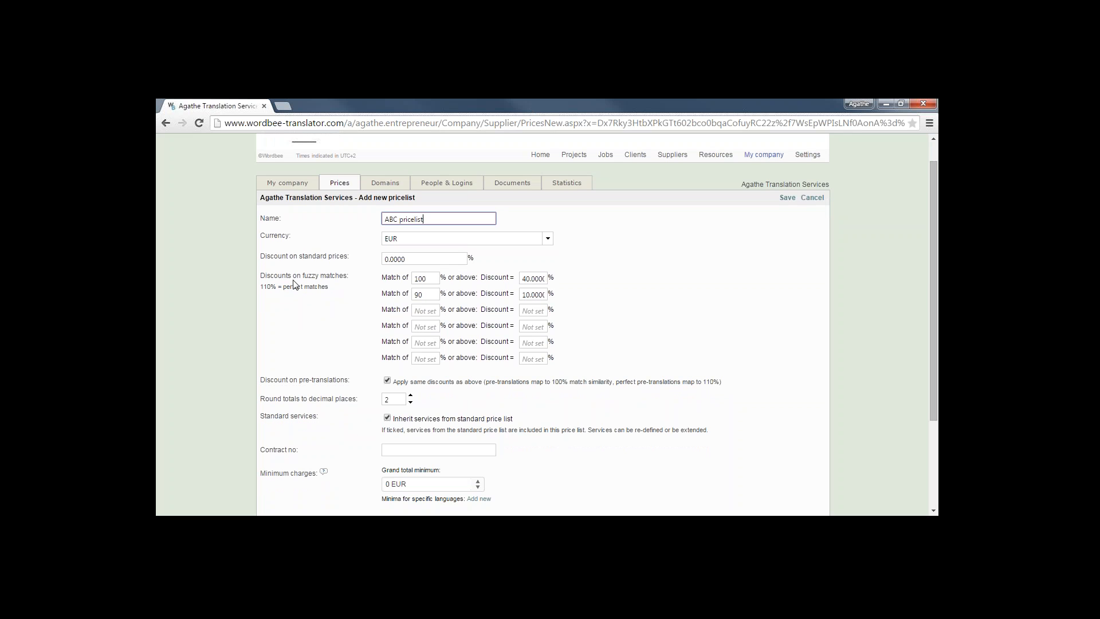
# Set fuzzy-match discounts of 70% for 100% matches and 60% for 90% matches
pyautogui.doubleClick(523, 278)
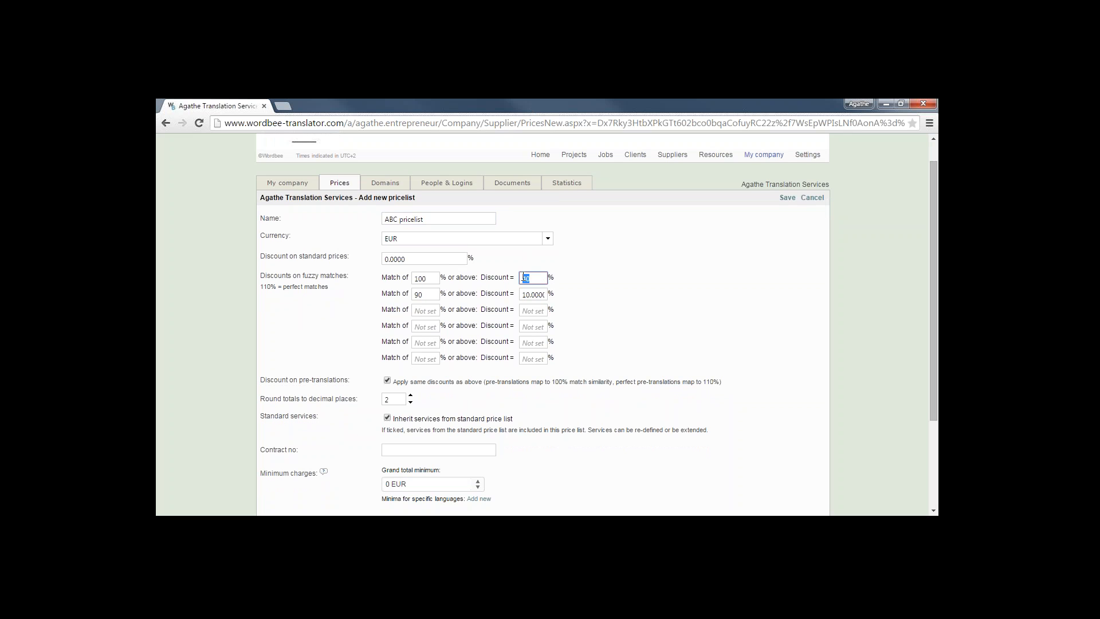
pyautogui.write('70')
pyautogui.press('Tab')
pyautogui.click(524, 293)
pyautogui.write('60')
# Add an 85% match row with a 50% discount and save the ABC pricelist
pyautogui.click(426, 309)
pyautogui.write('85')
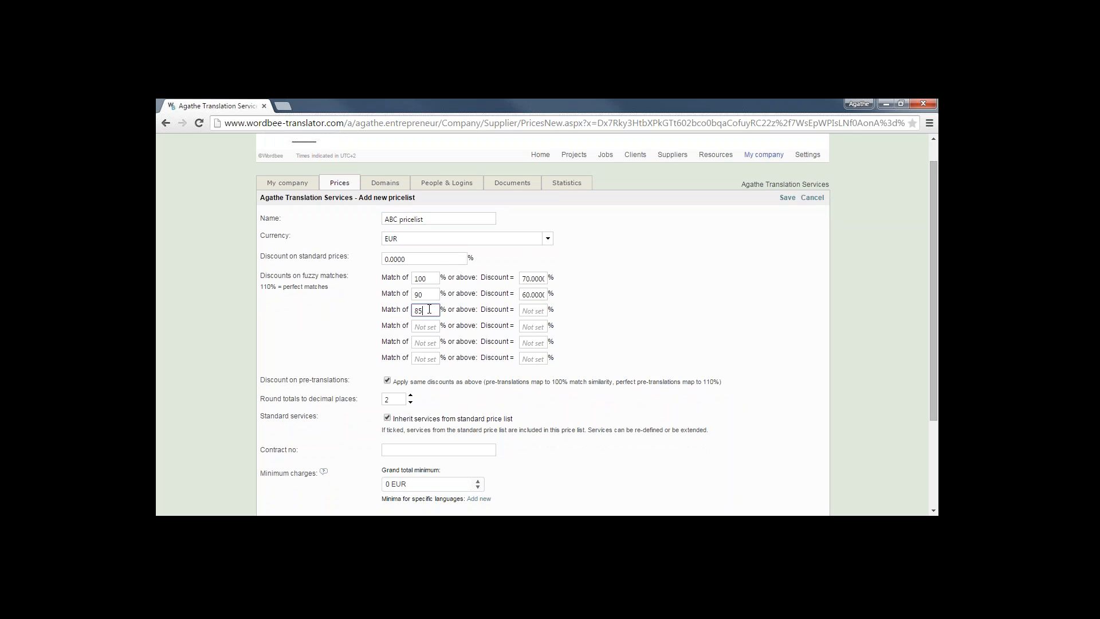
pyautogui.click(534, 312)
pyautogui.write('50')
pyautogui.scroll(-2, 931, 331)
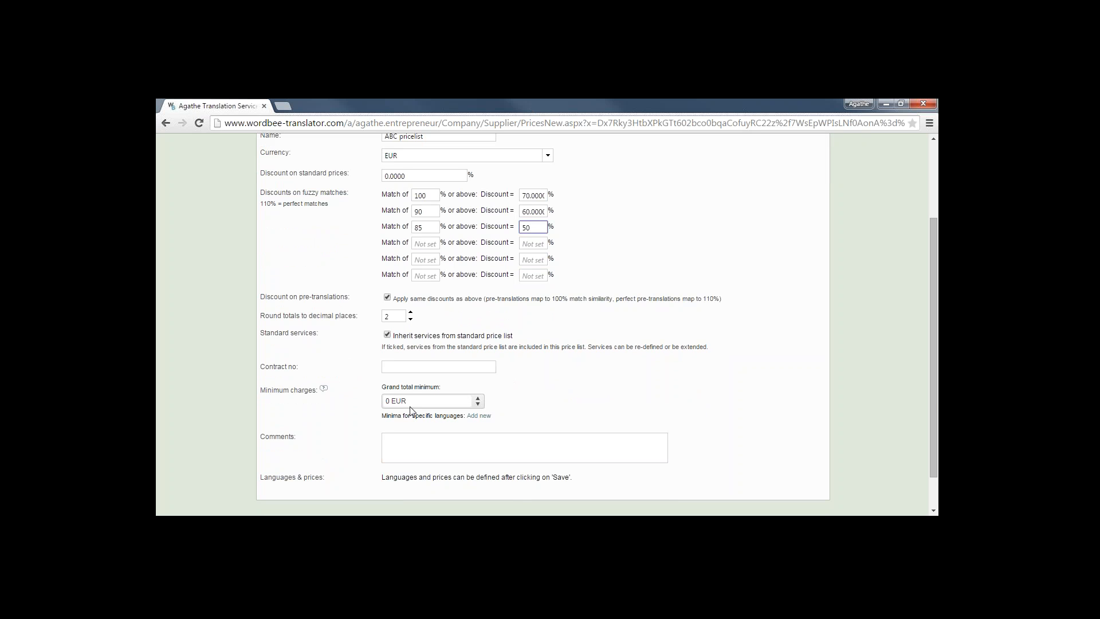
pyautogui.click(417, 457)
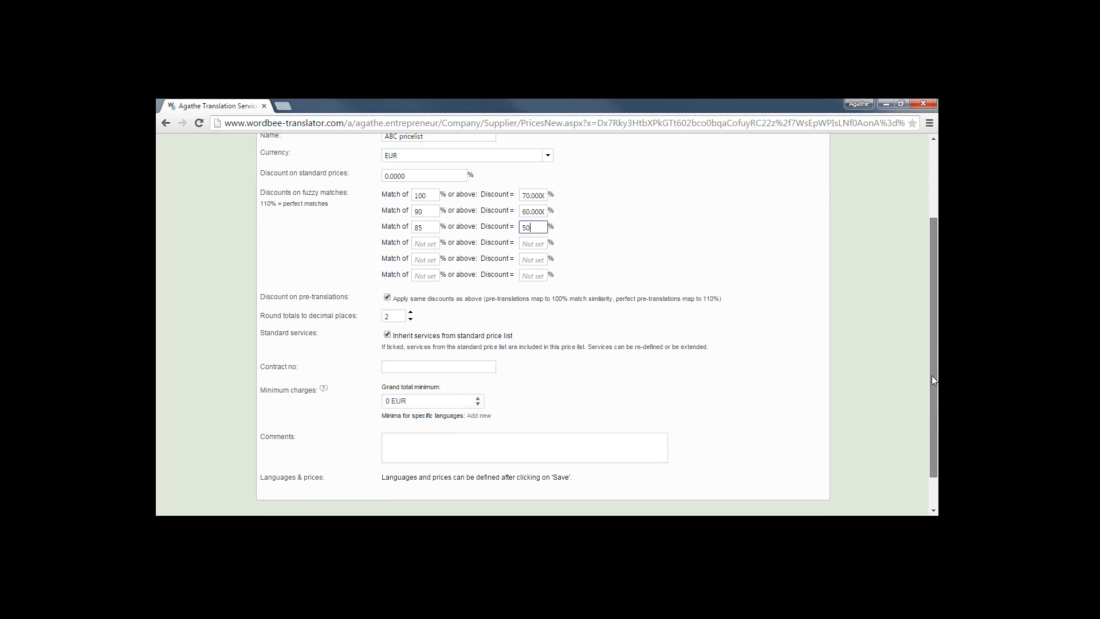
pyautogui.moveTo(932, 380); pyautogui.dragTo(926, 293)
pyautogui.click(788, 224)
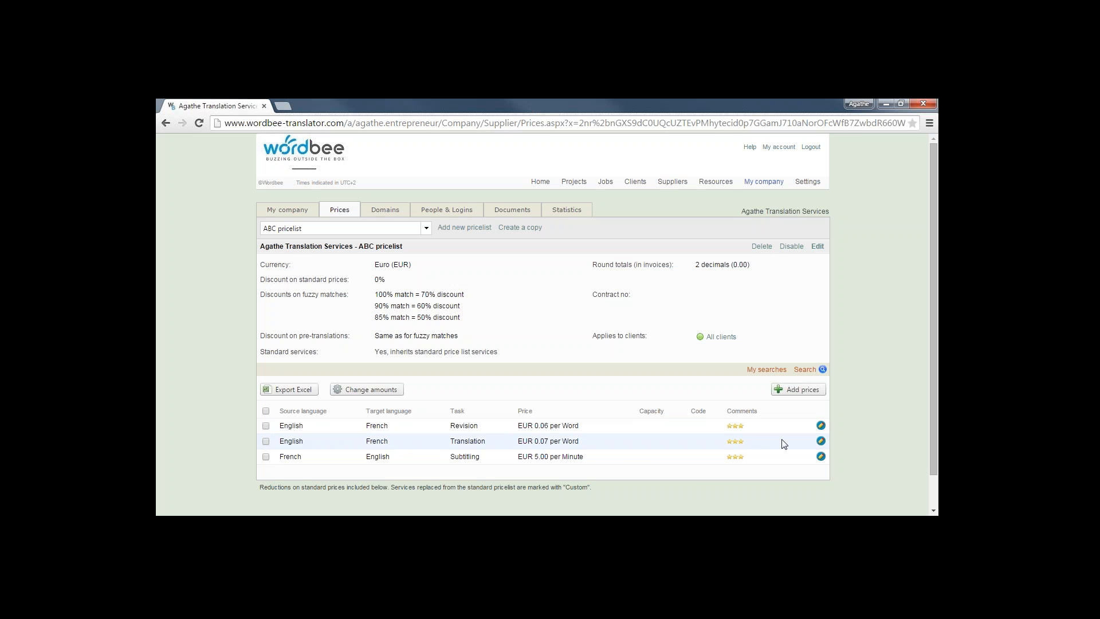
# Change the English–French Translation price from 0.07 to EUR 0.08 per word
pyautogui.click(821, 442)
pyautogui.moveTo(765, 436); pyautogui.dragTo(726, 235)
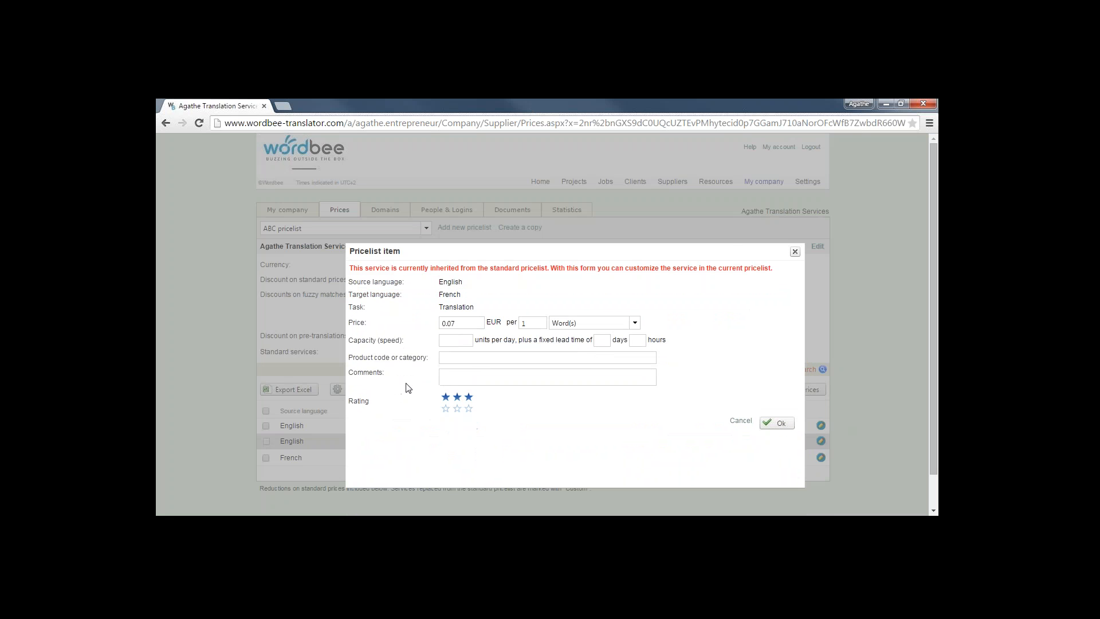
pyautogui.doubleClick(465, 324)
pyautogui.write('0.08')
pyautogui.click(773, 424)
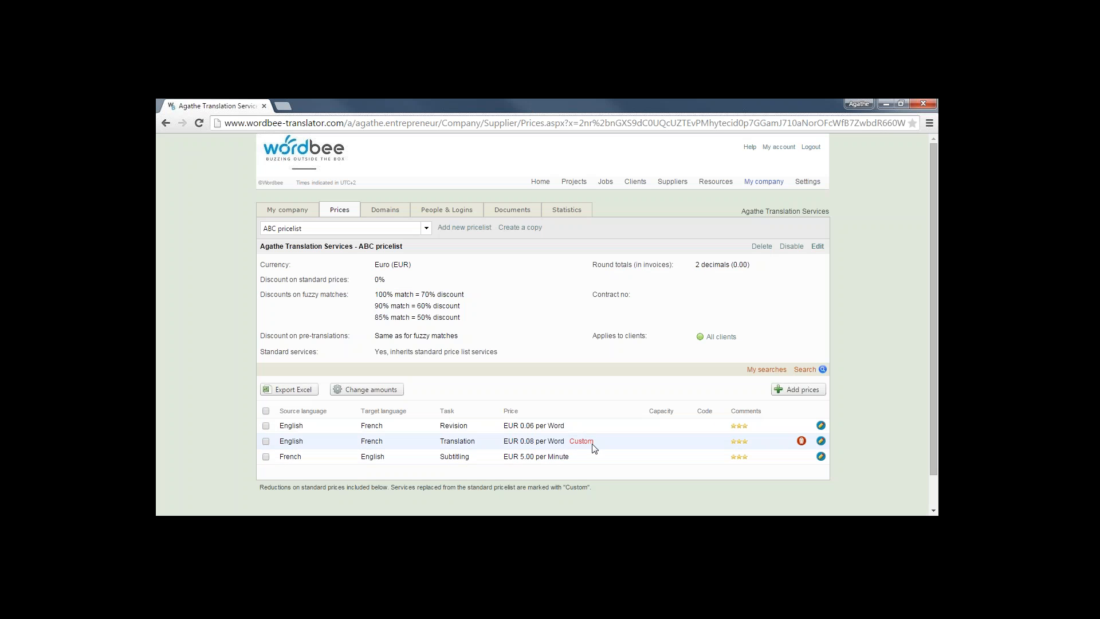
# Change the English–French Revision price from 0.06 to EUR 0.07 per word
pyautogui.click(821, 426)
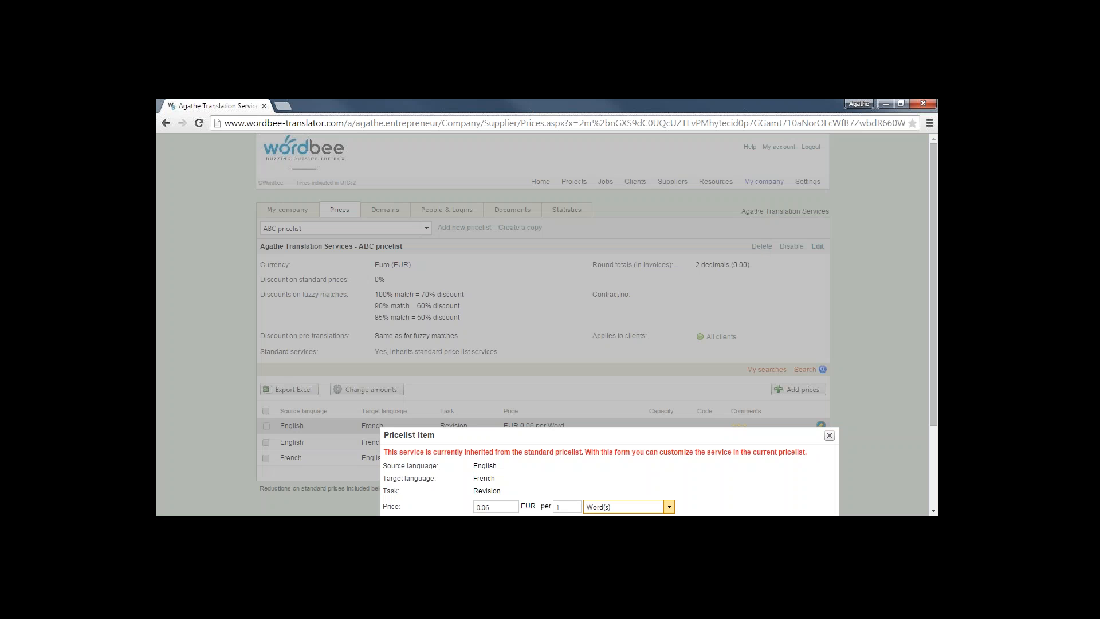
pyautogui.click(497, 508)
pyautogui.click(497, 509)
pyautogui.press('BackSpace')
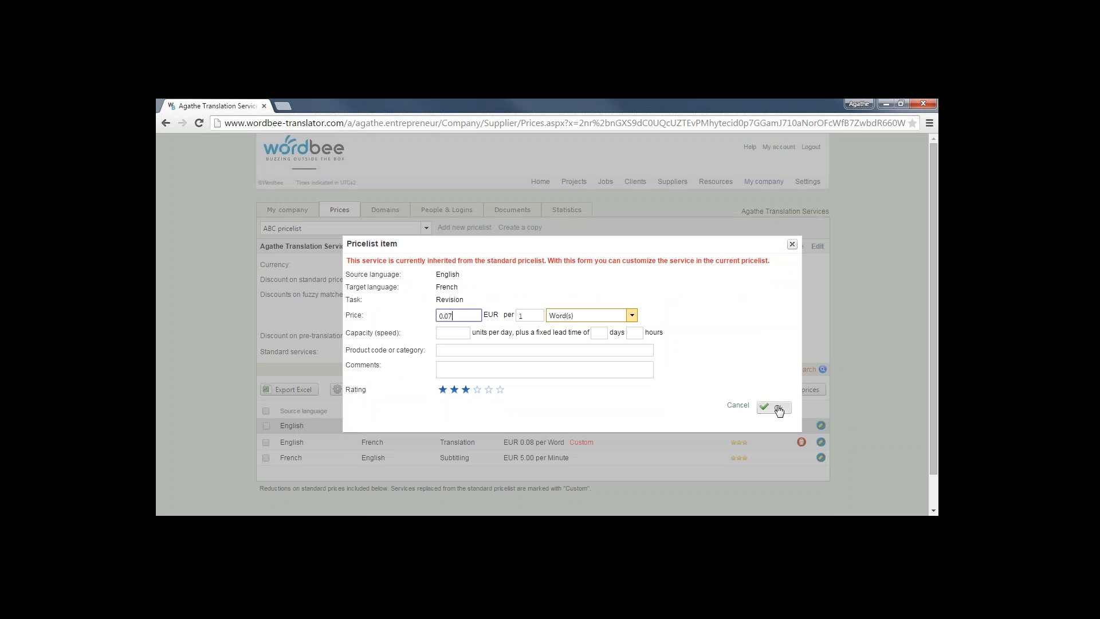
pyautogui.click(776, 408)
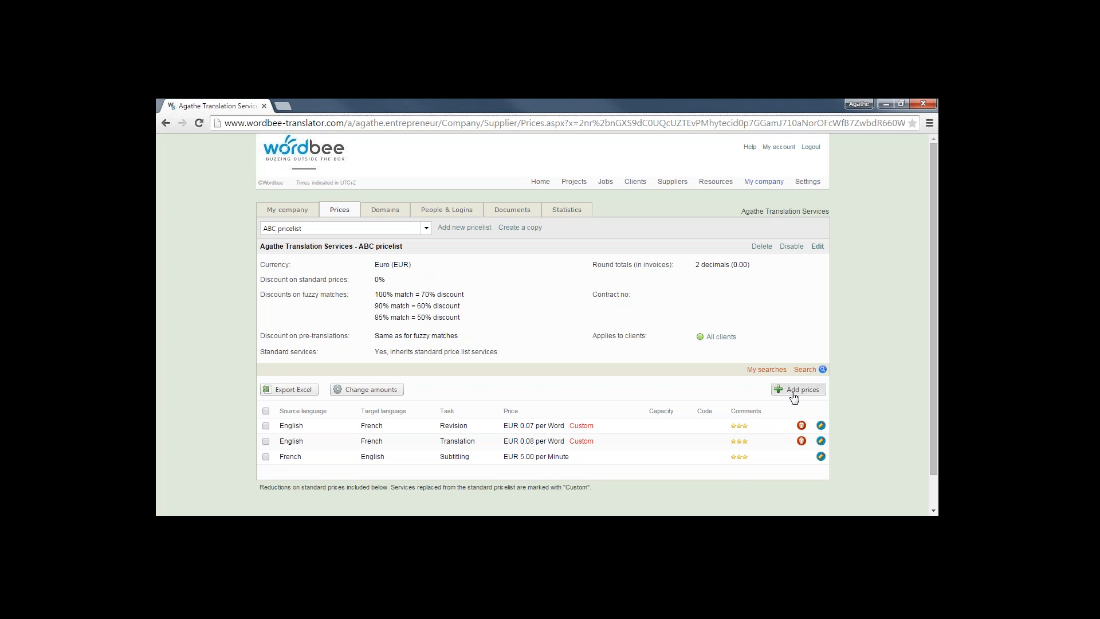
# Add a Proofreading task price of EUR 0.04 per word, English to French
pyautogui.click(797, 390)
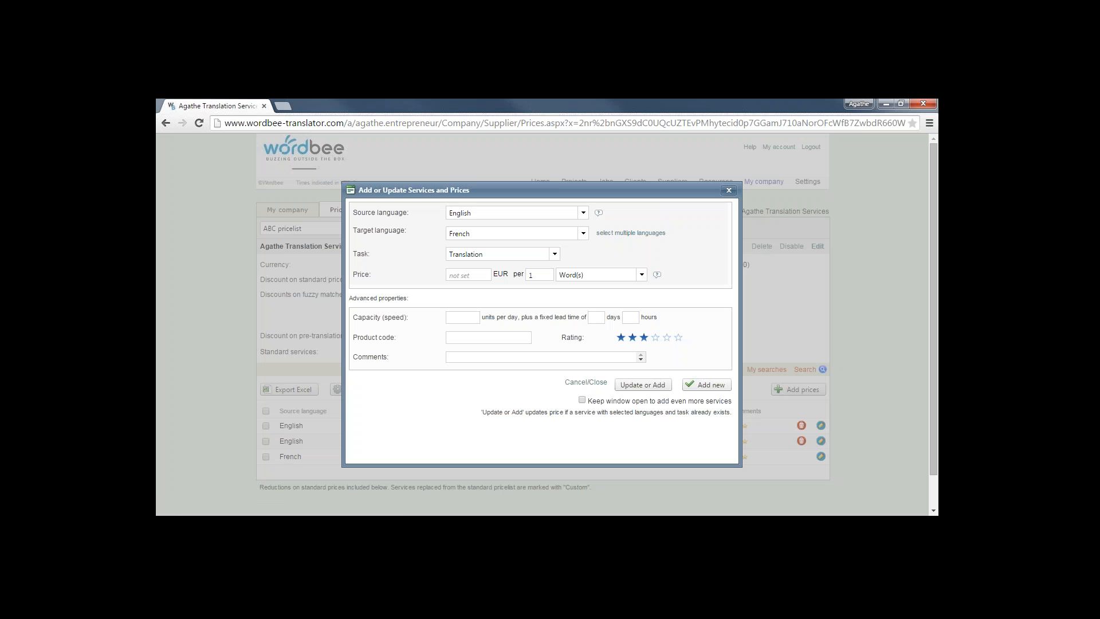
pyautogui.click(554, 256)
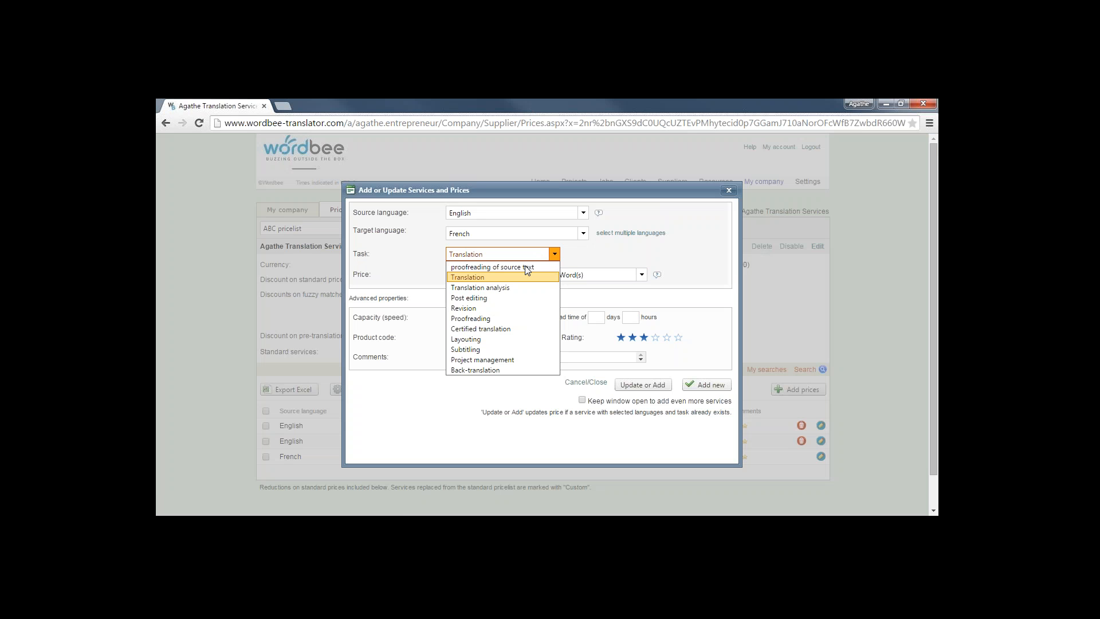
pyautogui.click(477, 319)
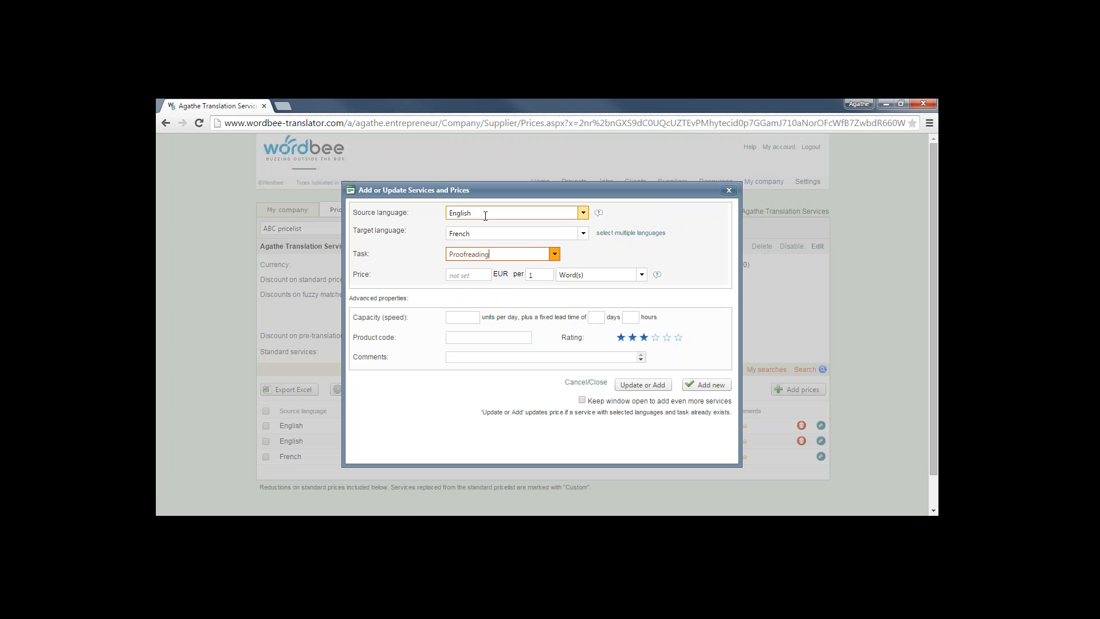
pyautogui.click(473, 275)
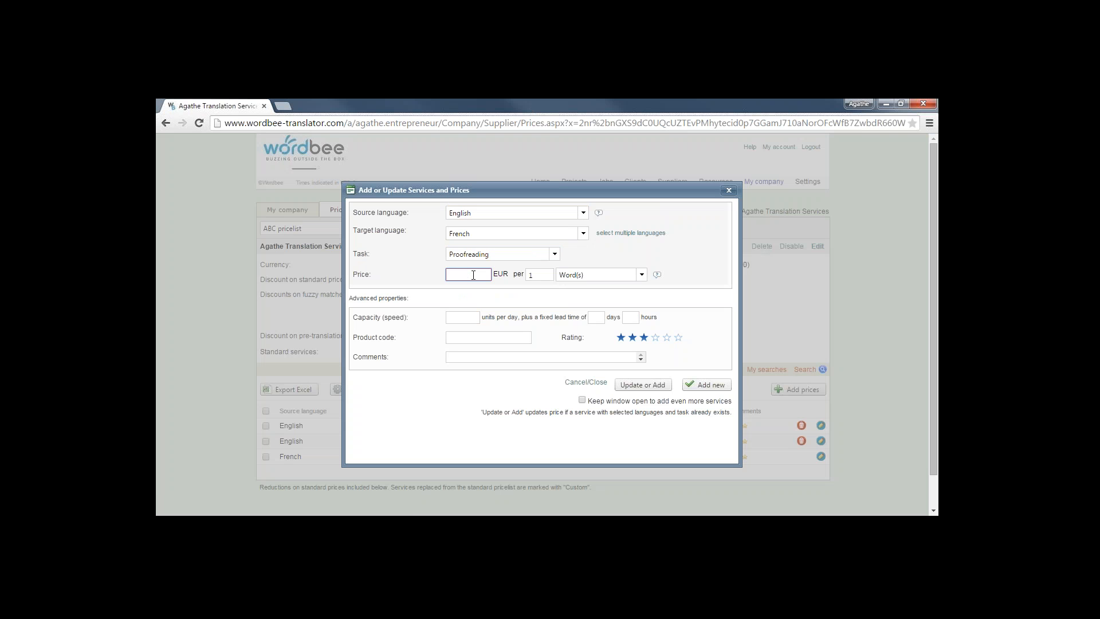
pyautogui.write('0.04')
pyautogui.click(707, 385)
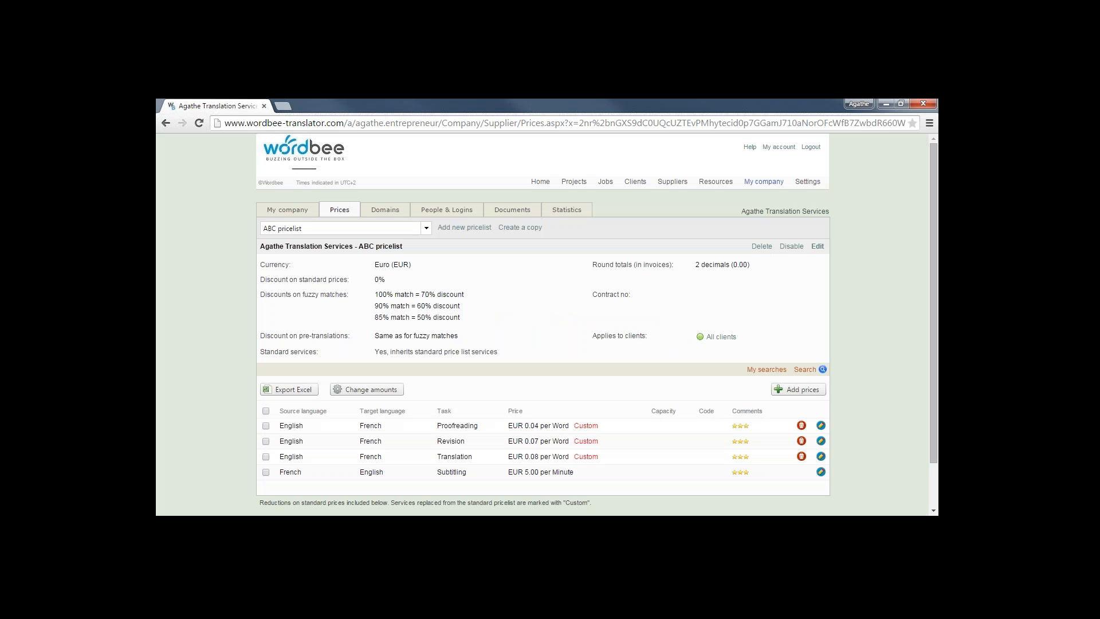
# Assign the ABC pricelist to ABC Company only instead of all clients
pyautogui.click(720, 338)
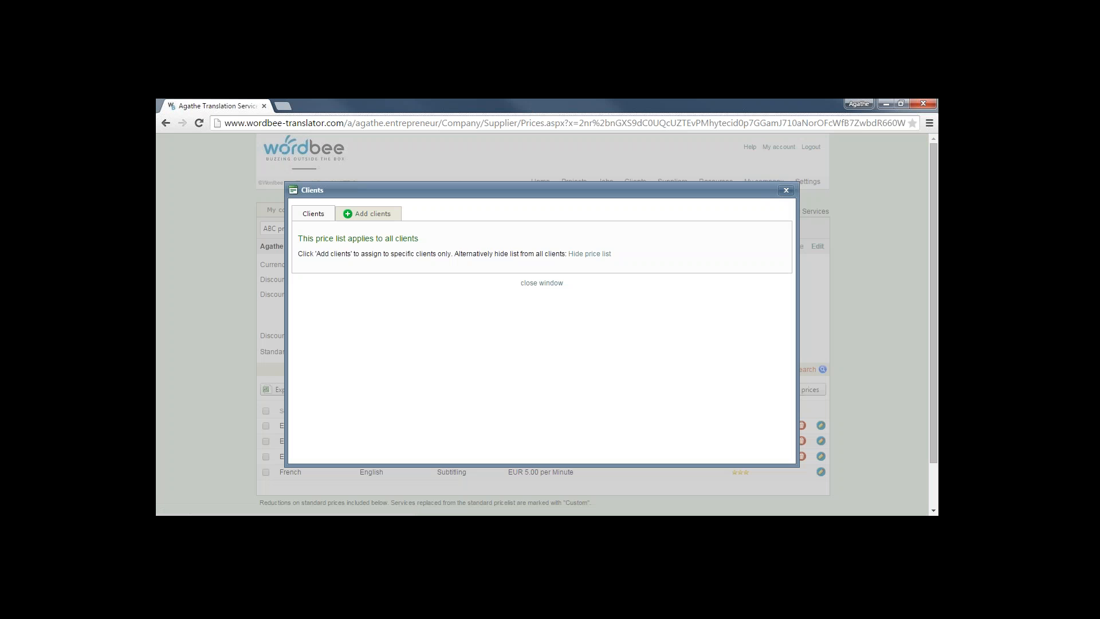
pyautogui.click(350, 215)
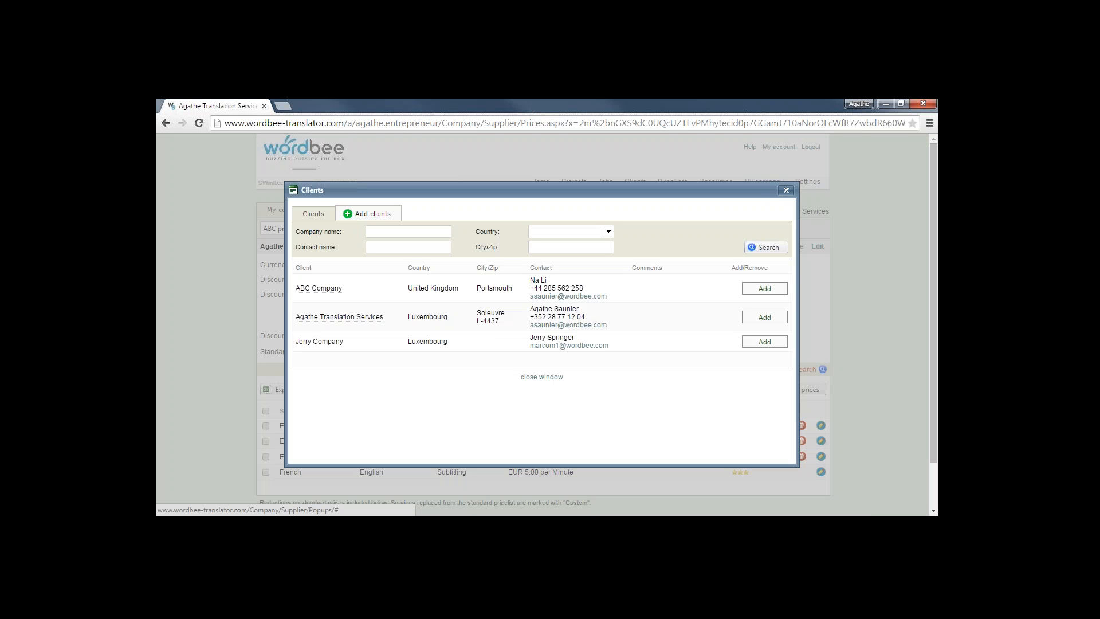
pyautogui.click(765, 289)
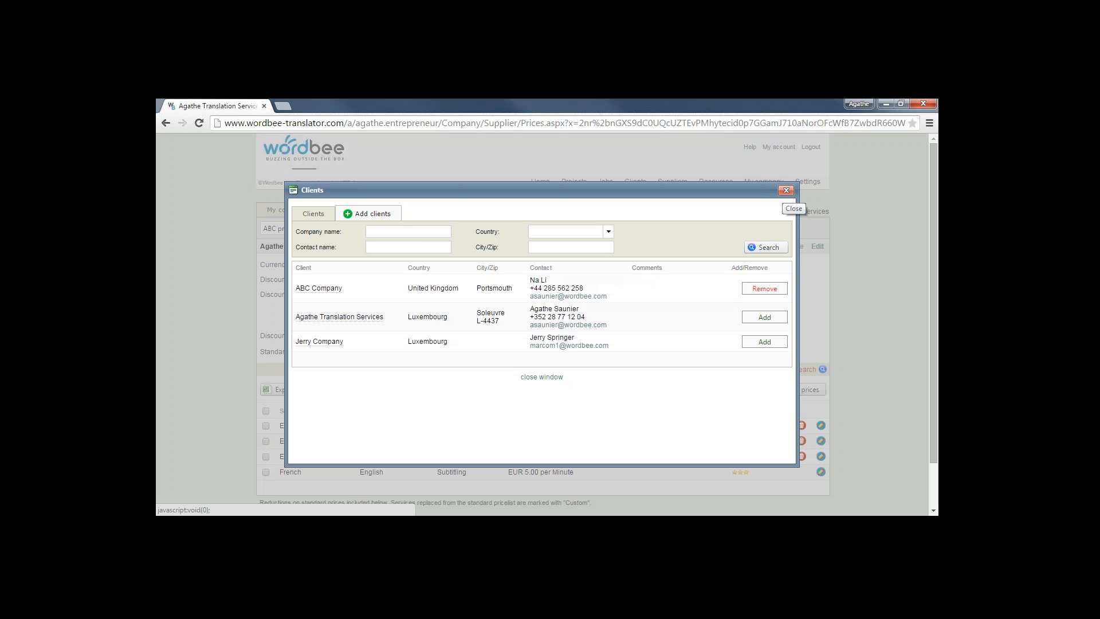
pyautogui.click(787, 190)
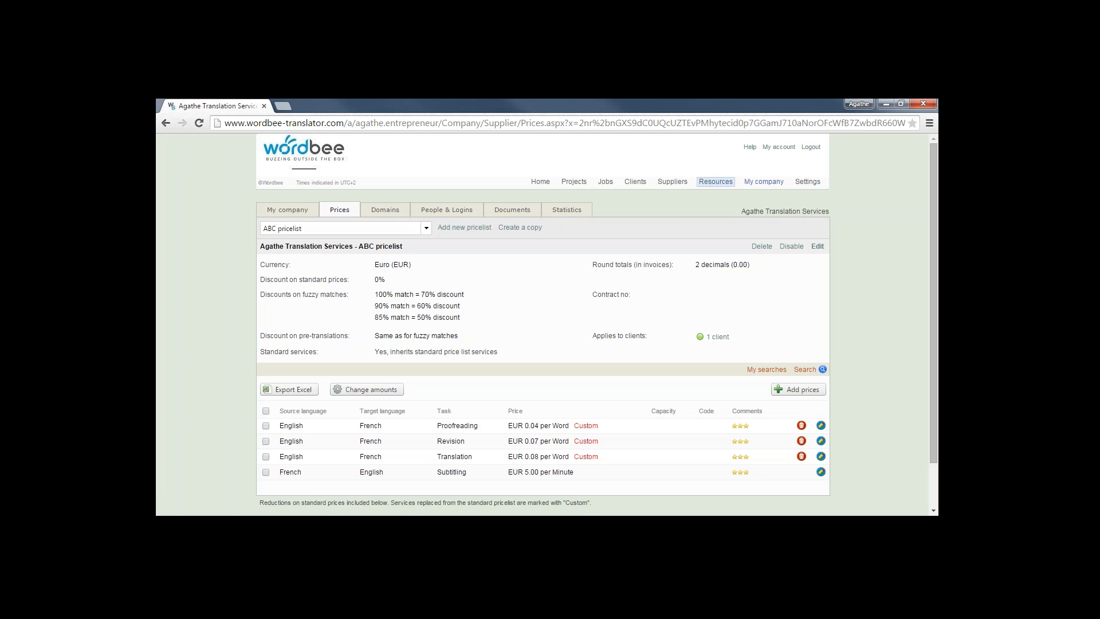
pyautogui.click(716, 183)
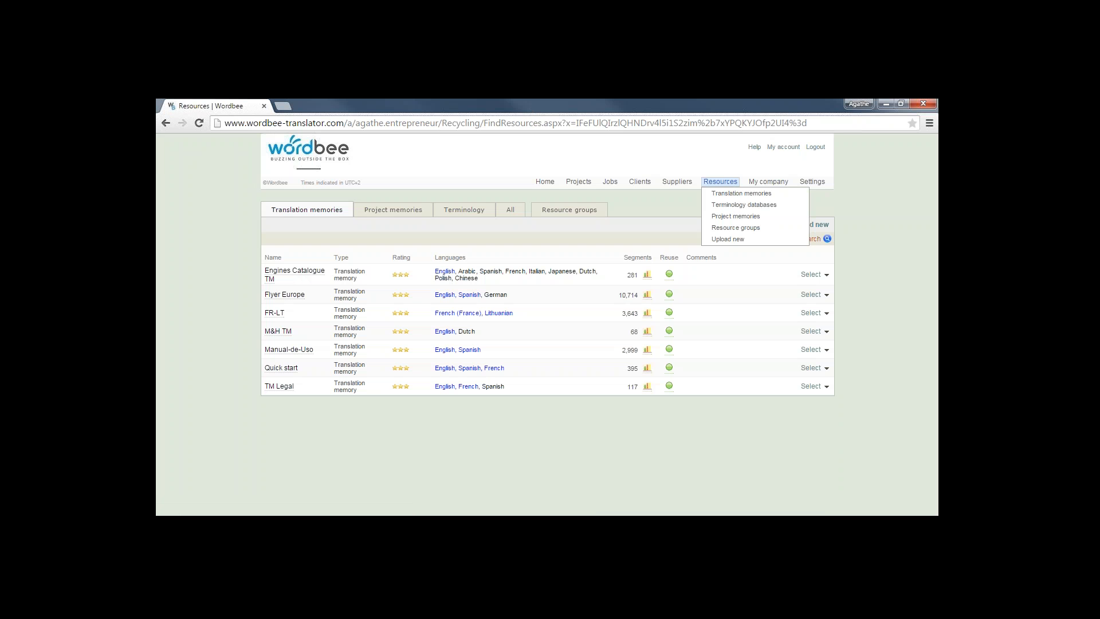
# Show the Terminology databases (Drupal dictionary, Glossary 1), cancelling a trial terminology import
pyautogui.click(713, 183)
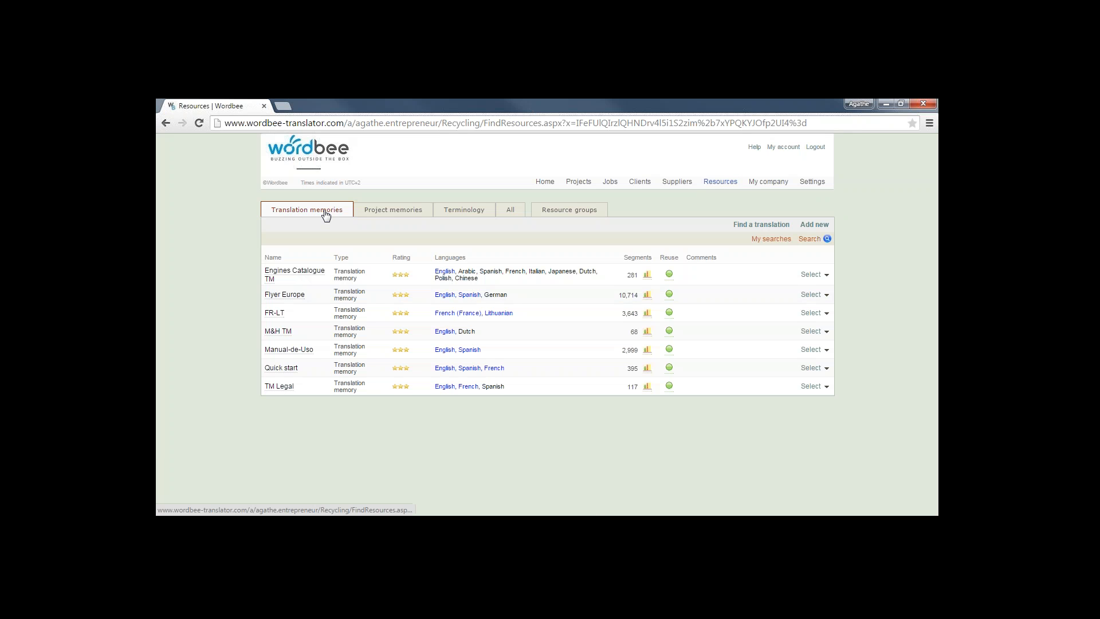
pyautogui.click(468, 213)
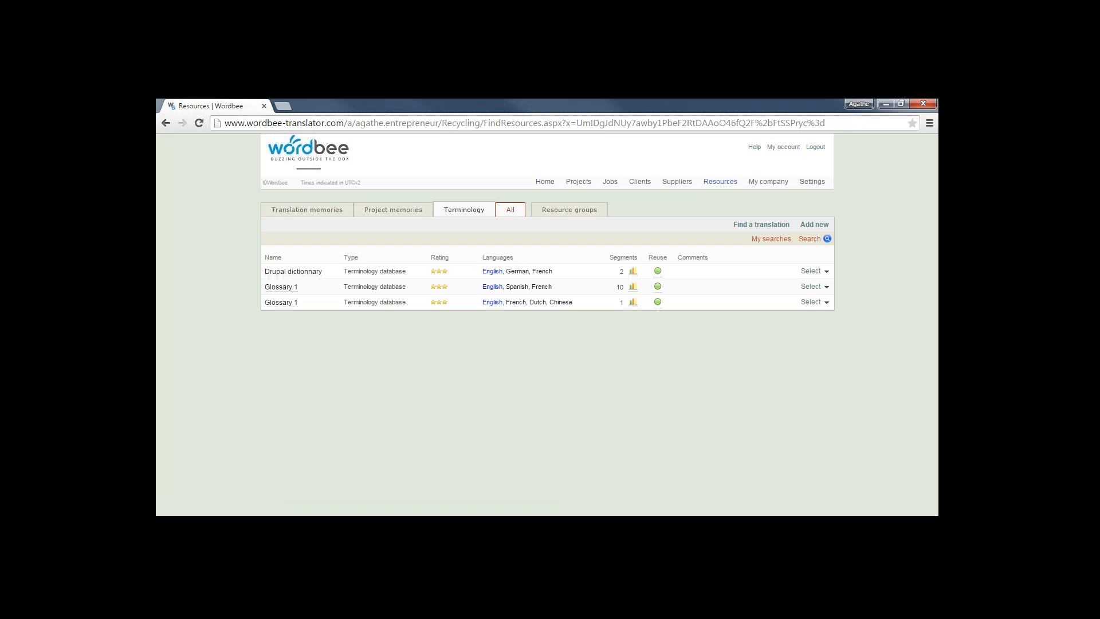
pyautogui.click(812, 228)
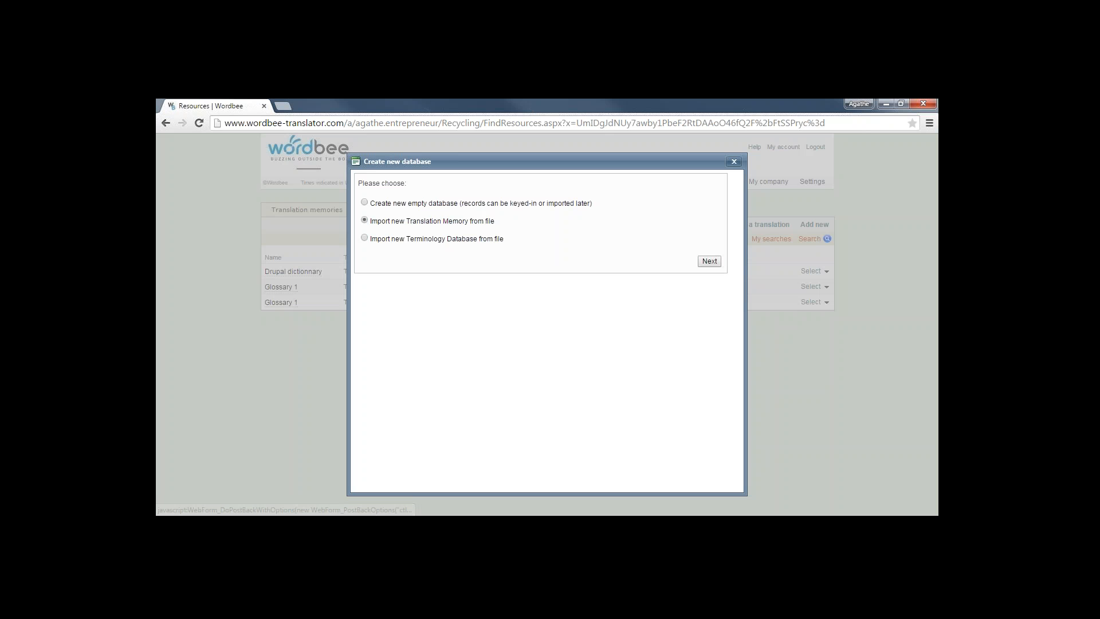
pyautogui.click(365, 239)
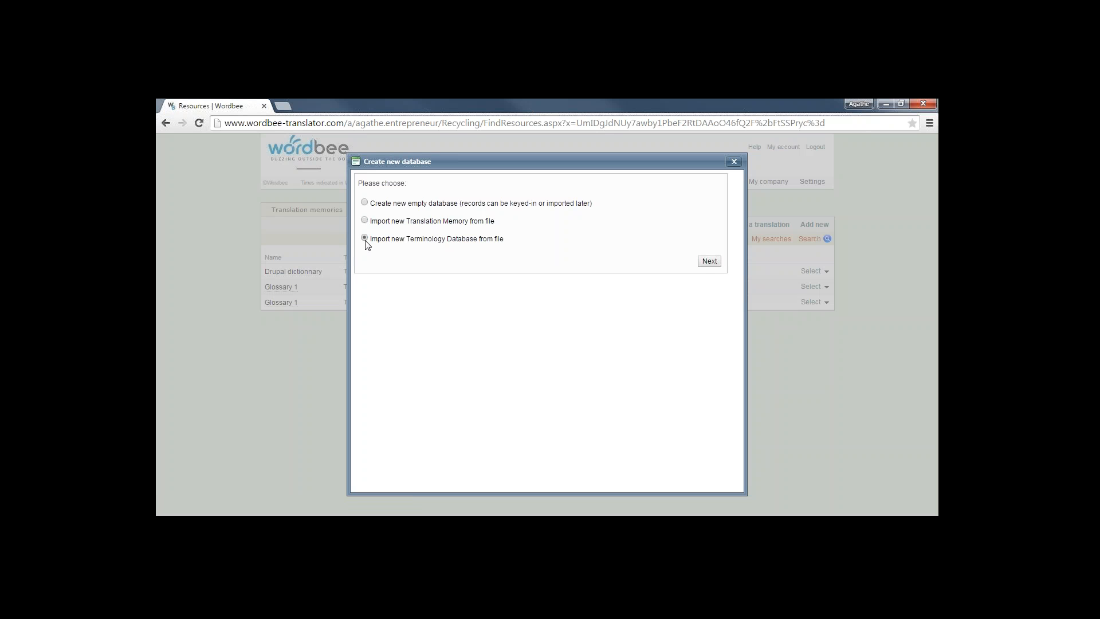
pyautogui.click(711, 263)
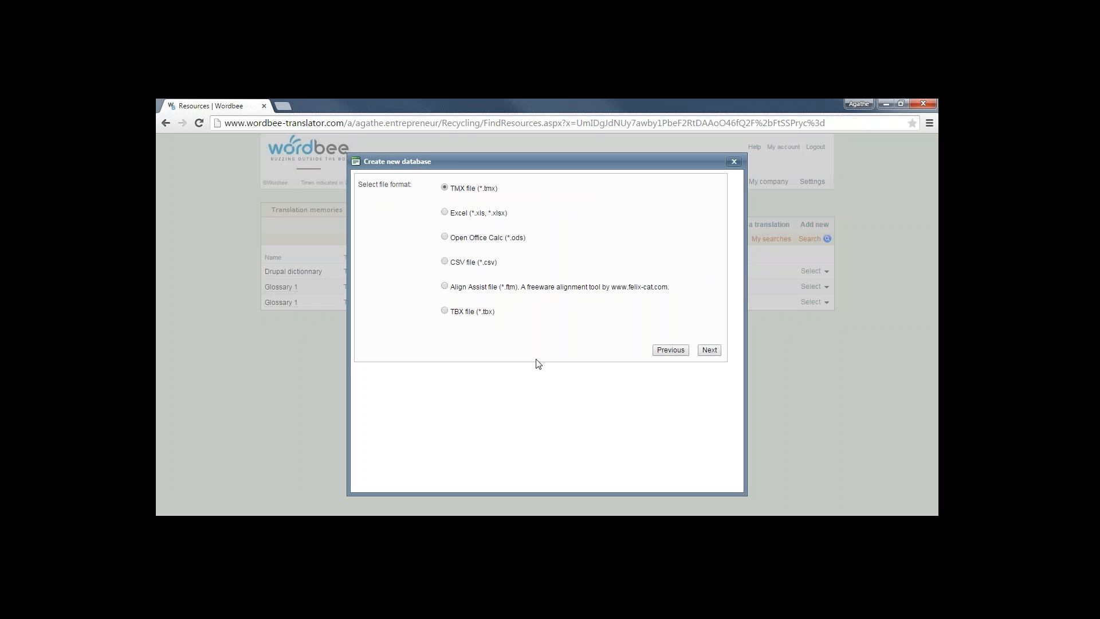
pyautogui.click(734, 161)
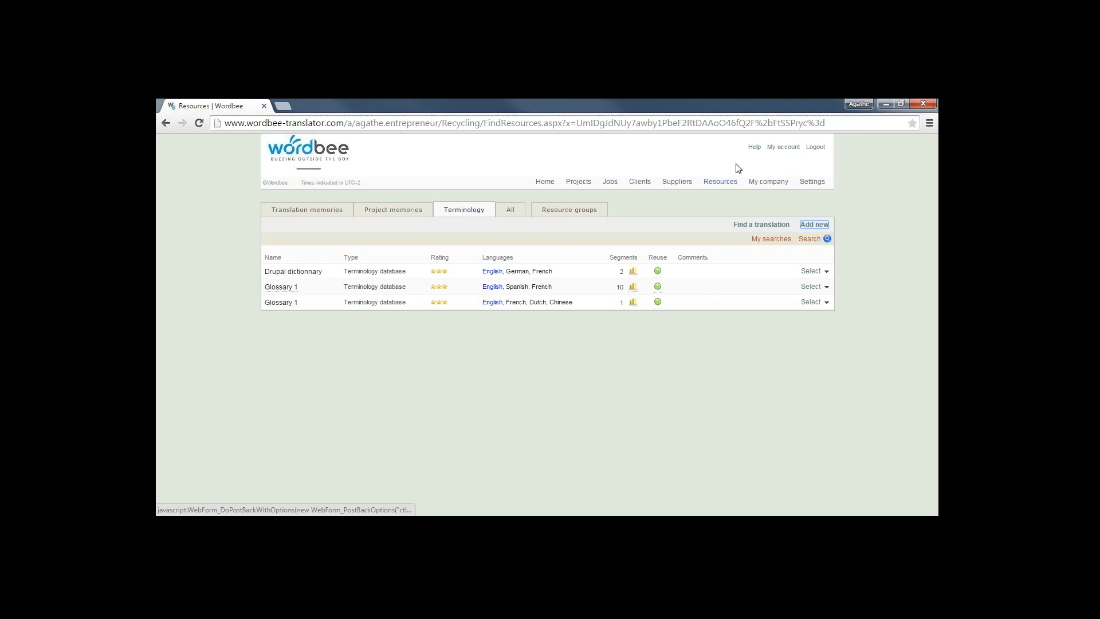
# Return to the Translation memories list, starting and then cancelling a new memory import
pyautogui.click(328, 211)
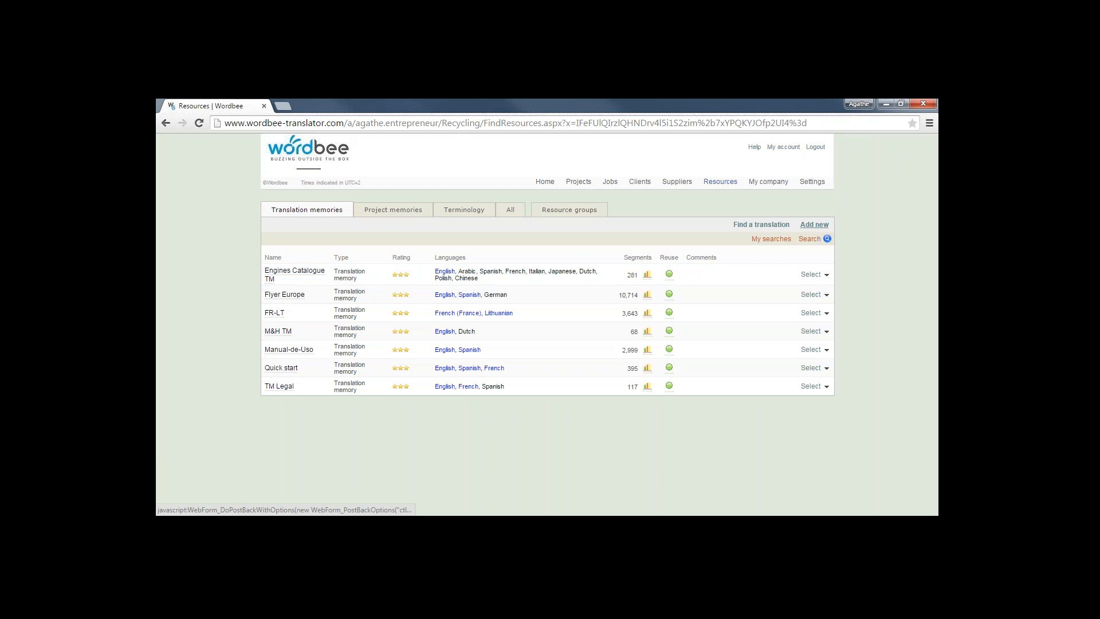
pyautogui.click(815, 224)
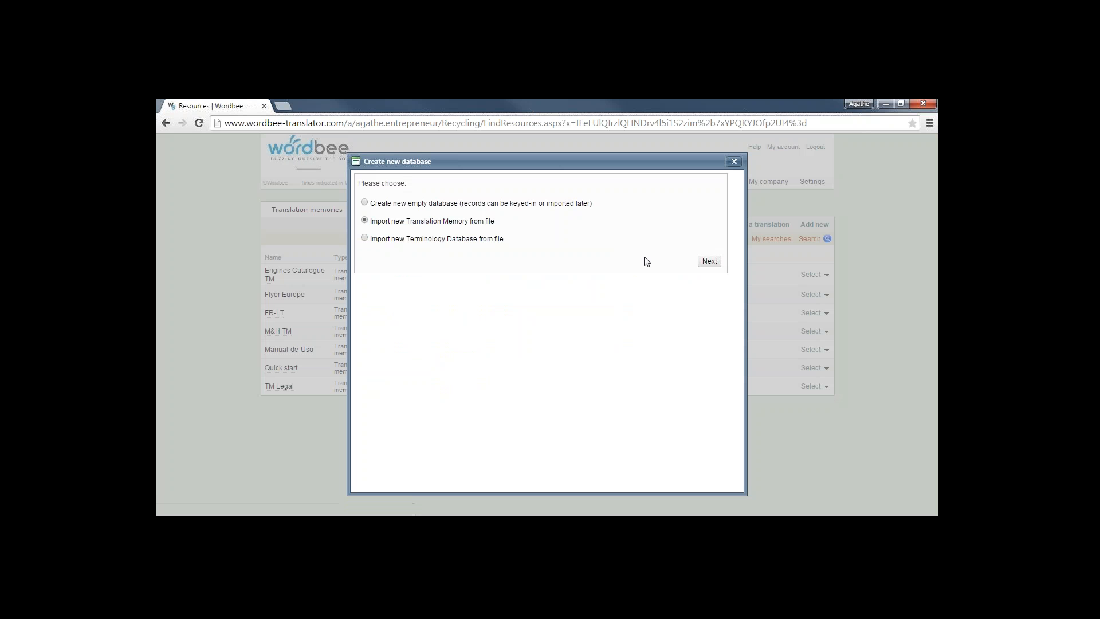
pyautogui.click(709, 262)
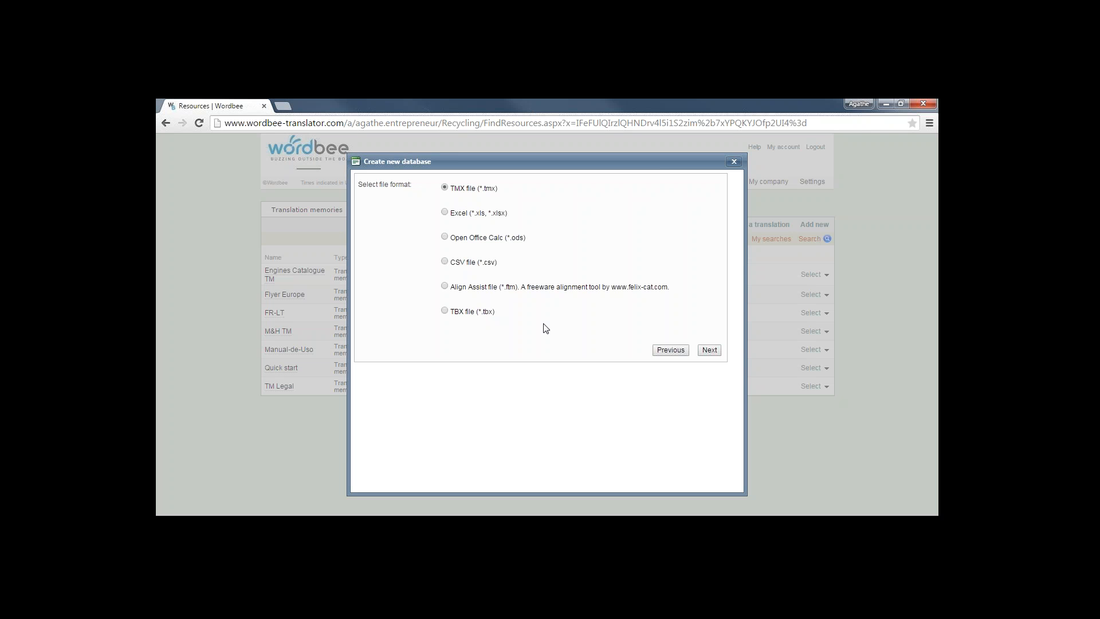
pyautogui.click(737, 162)
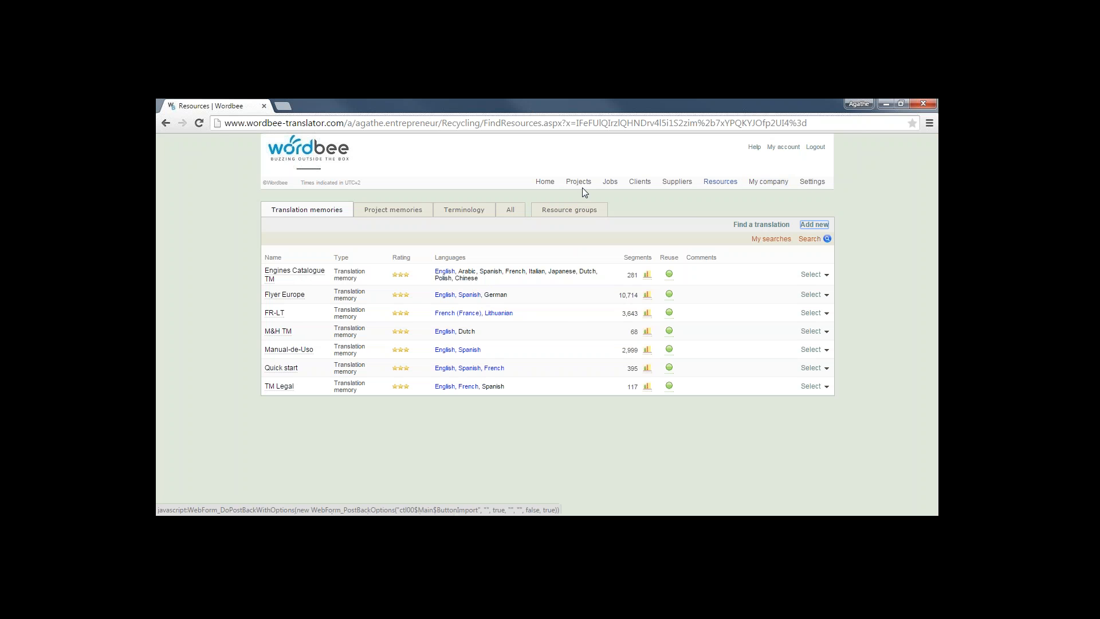
pyautogui.moveTo(586, 188)
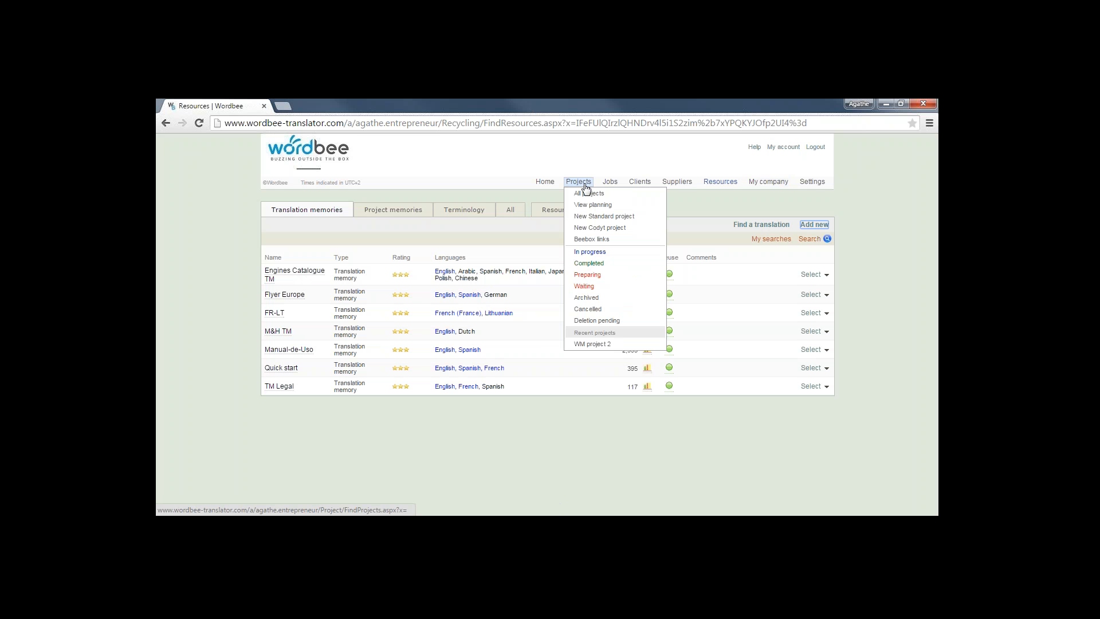
# Show the Find projects page listing ABC-1, 2015-26 and WM project 2
pyautogui.click(585, 188)
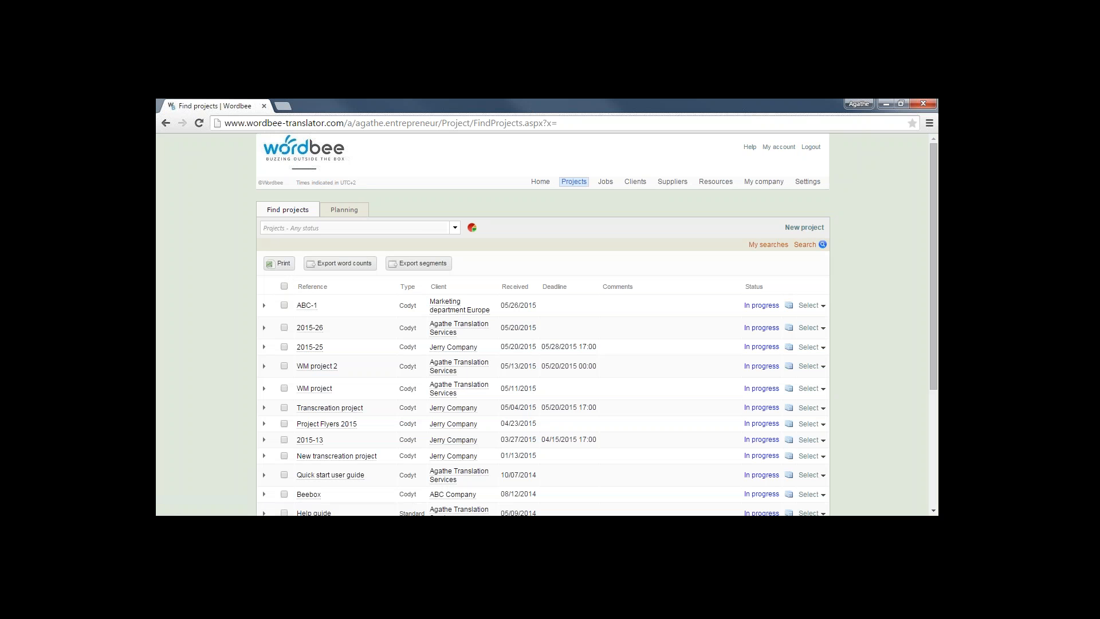
pyautogui.moveTo(580, 183)
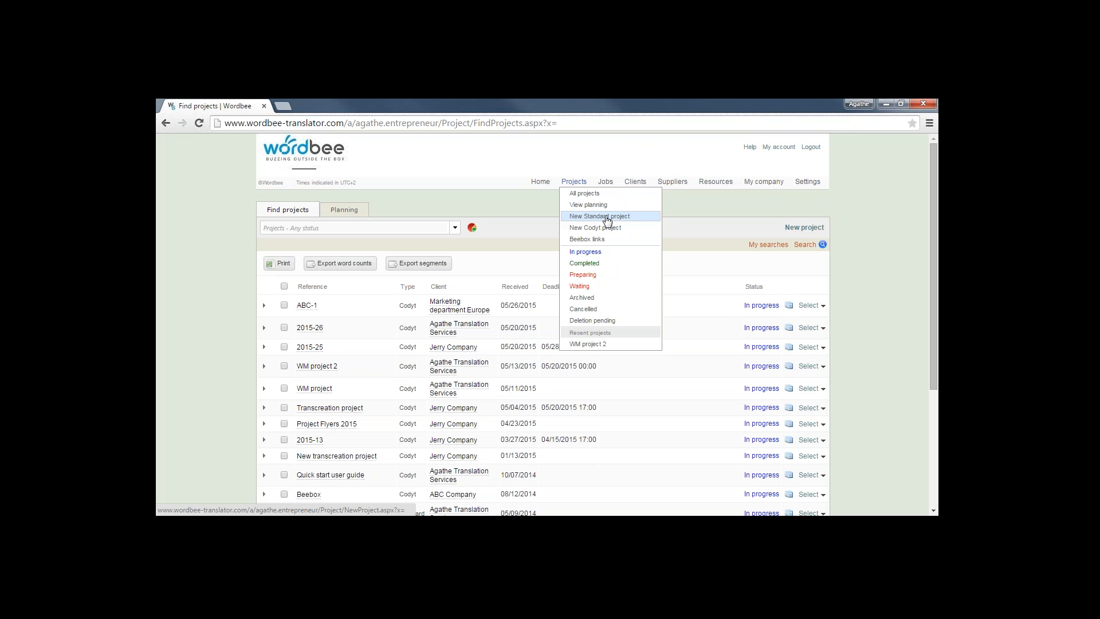
# Start a New Standard project with status In progress and begin the reference 'Project'
pyautogui.click(607, 218)
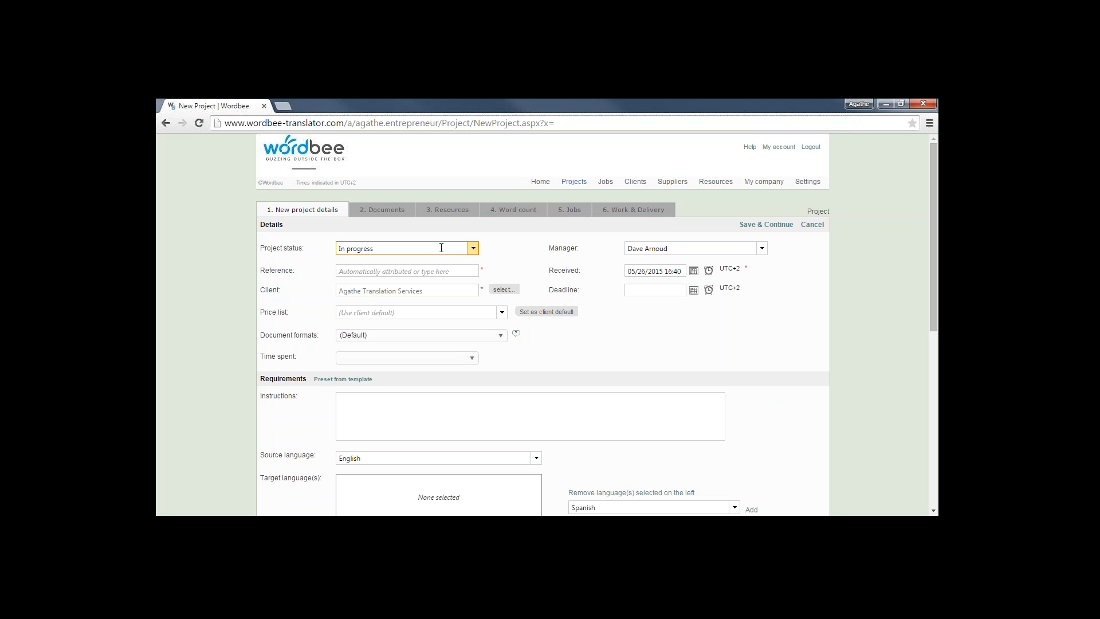
pyautogui.click(473, 249)
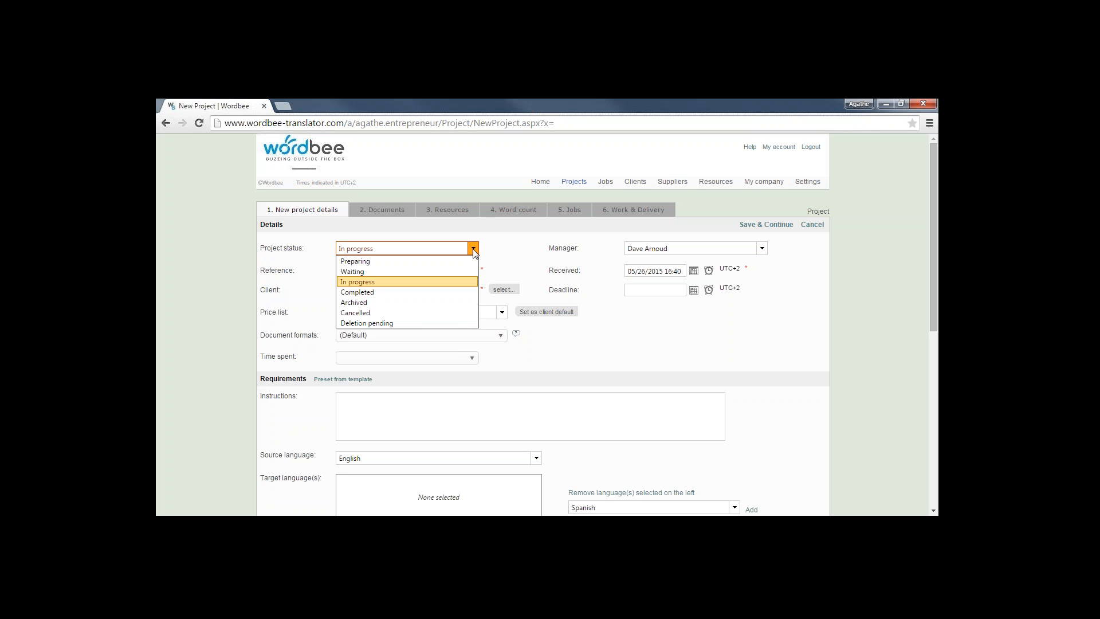
pyautogui.click(354, 283)
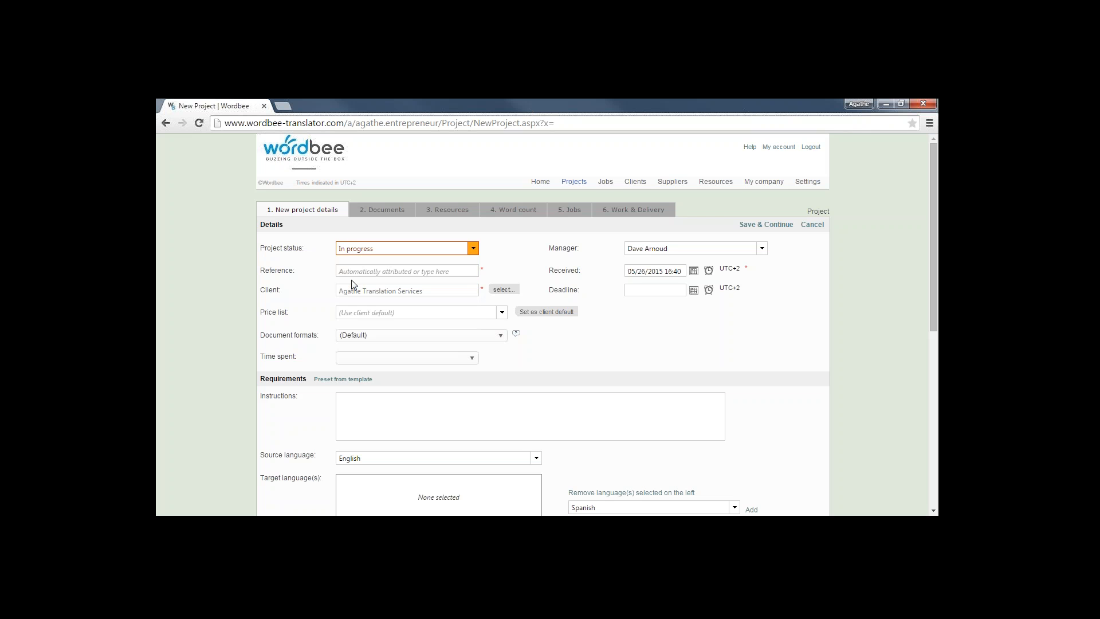
pyautogui.click(348, 272)
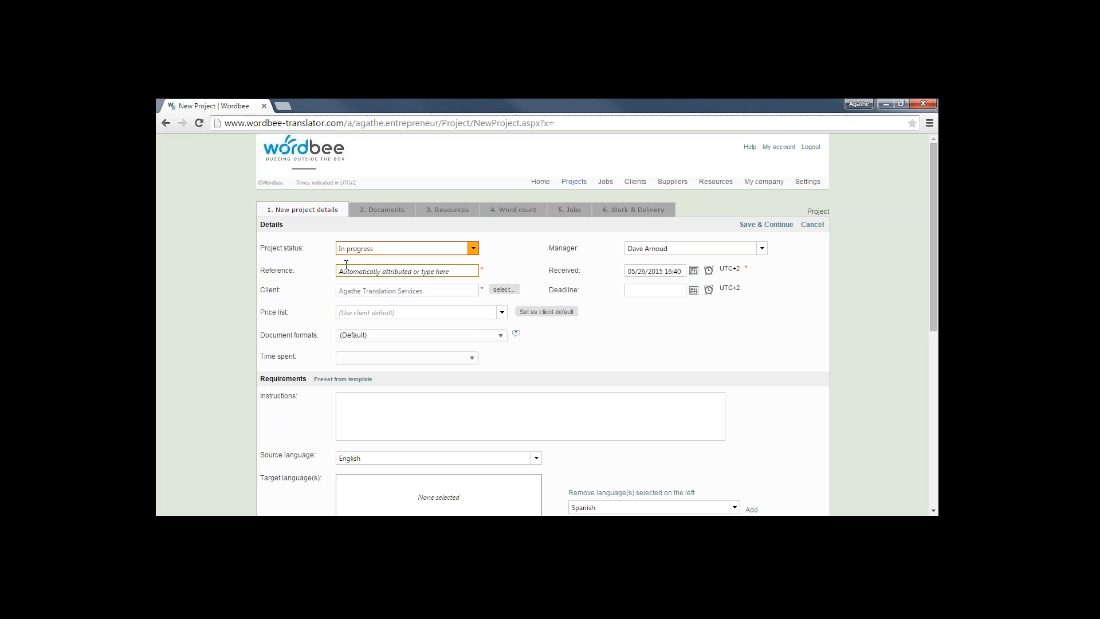
pyautogui.click(373, 271)
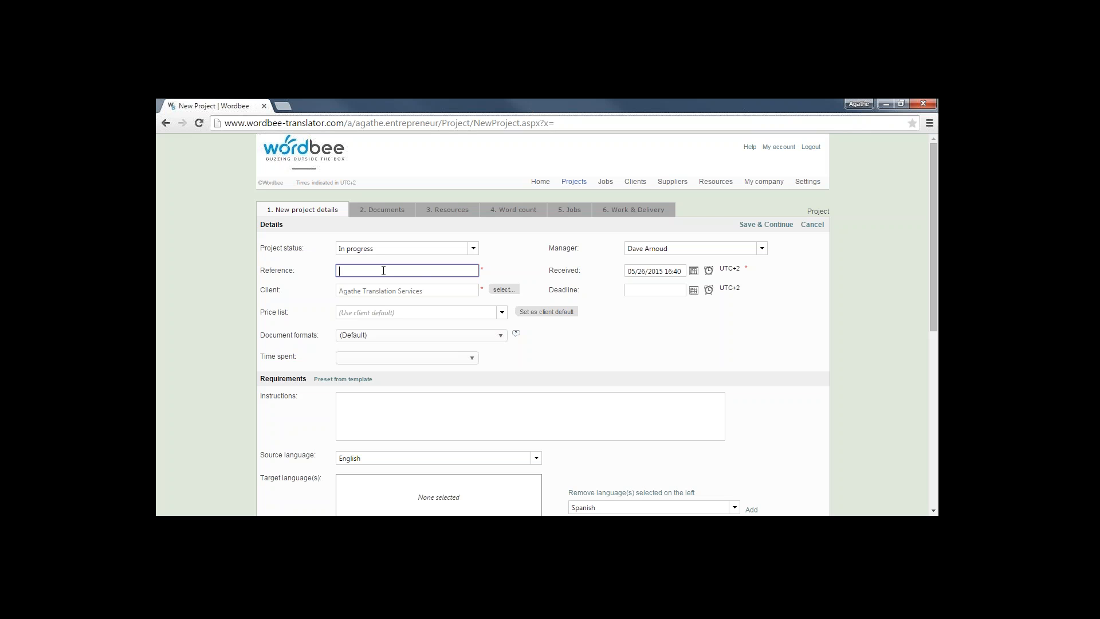
pyautogui.write('Project1')
# Assign ABC Company as the project's client and ABC pricelist as its price list
pyautogui.click(509, 290)
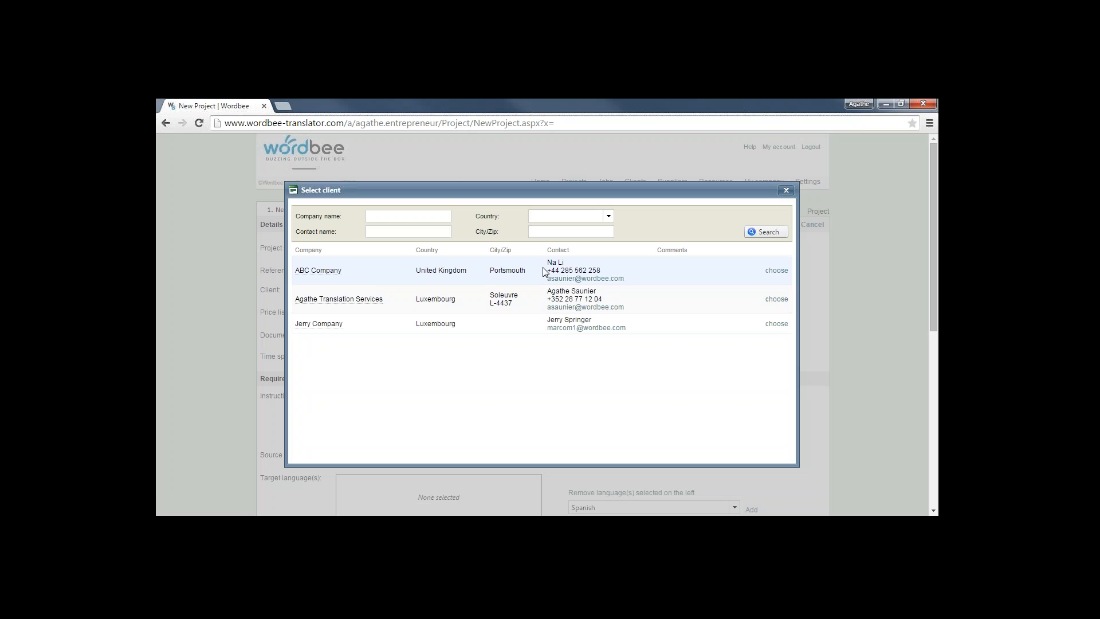
pyautogui.click(778, 272)
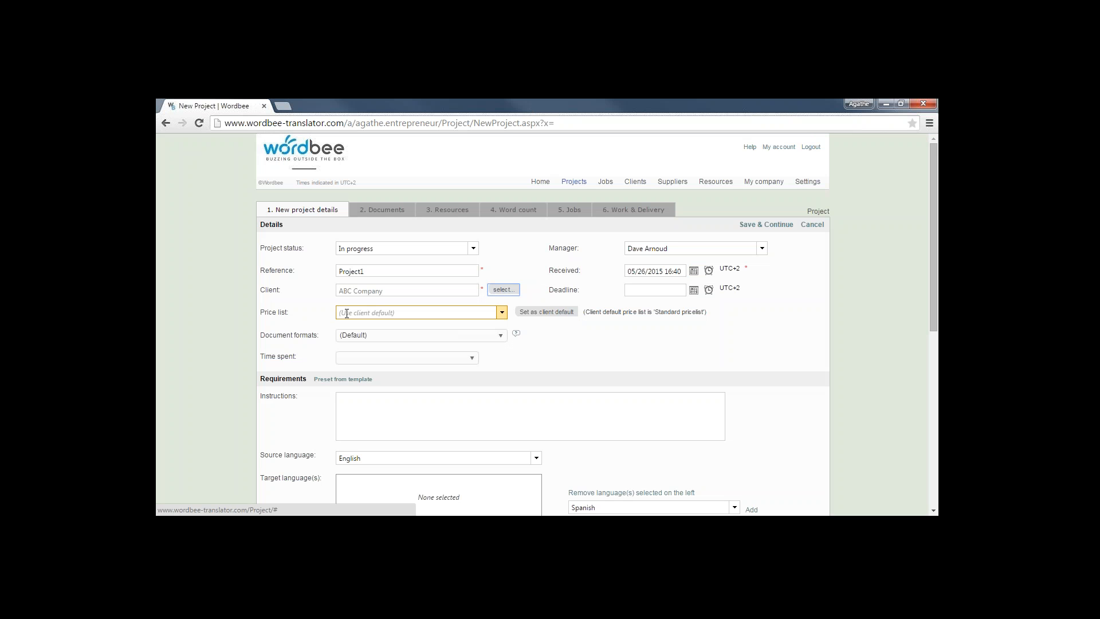
pyautogui.click(501, 315)
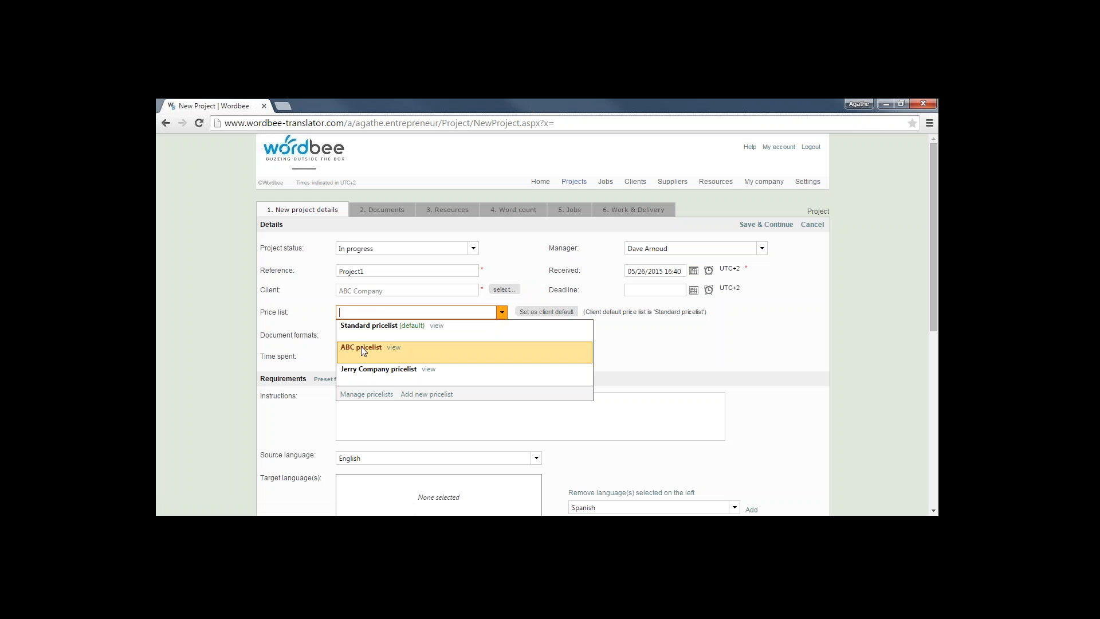
pyautogui.click(360, 348)
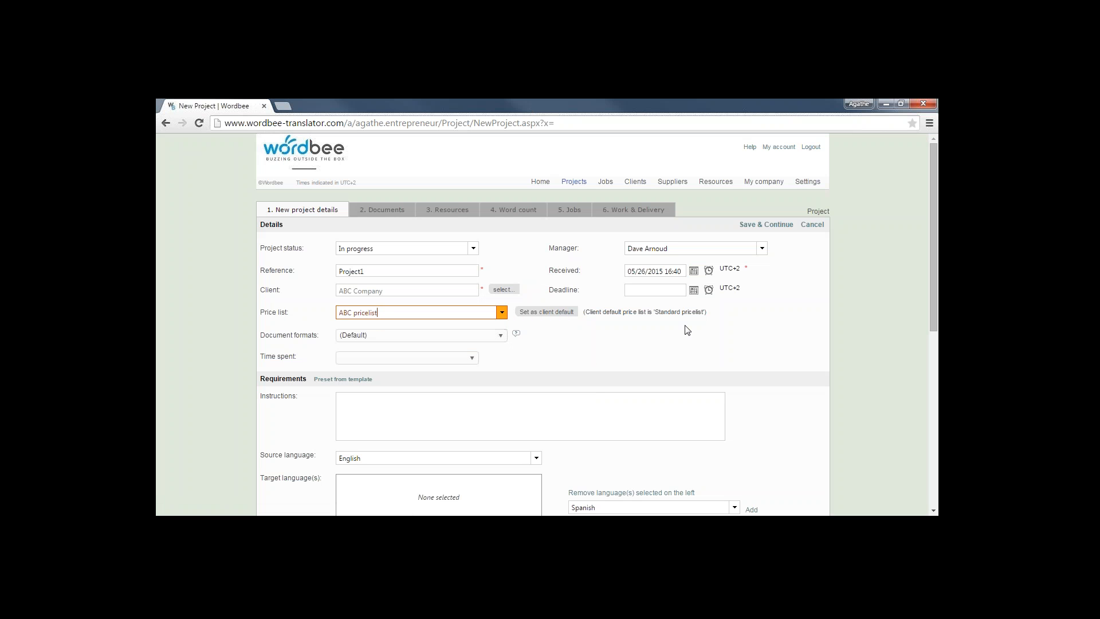
# Set the project deadline to June 3, 2015 (06/03/2015) using the calendar
pyautogui.click(696, 290)
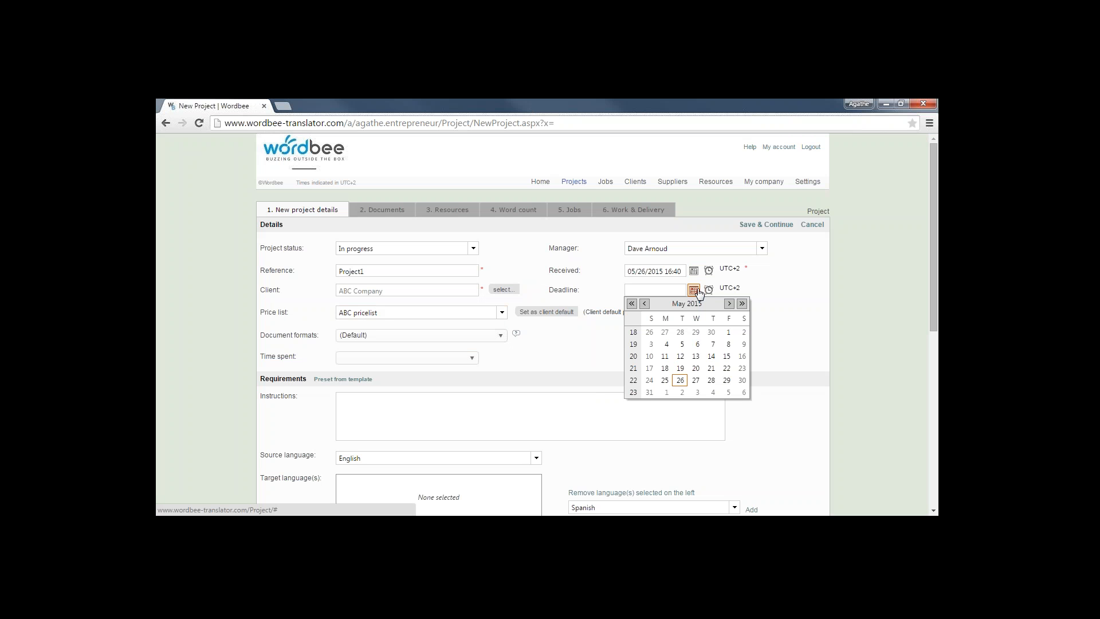
pyautogui.click(728, 303)
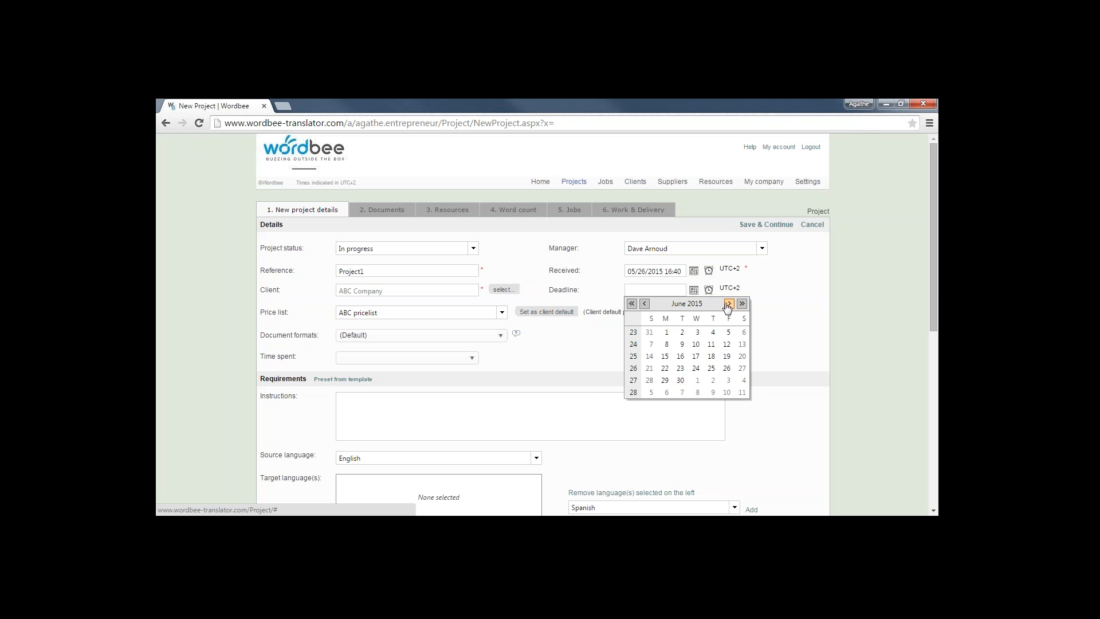
pyautogui.click(698, 332)
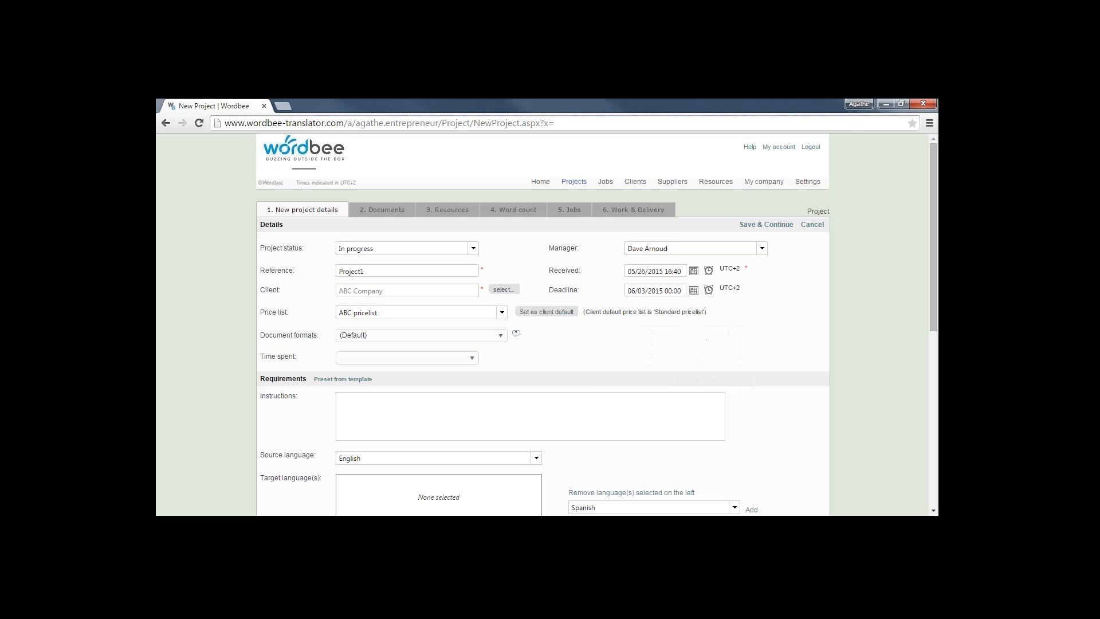
pyautogui.moveTo(934, 282); pyautogui.dragTo(934, 368)
pyautogui.click(388, 267)
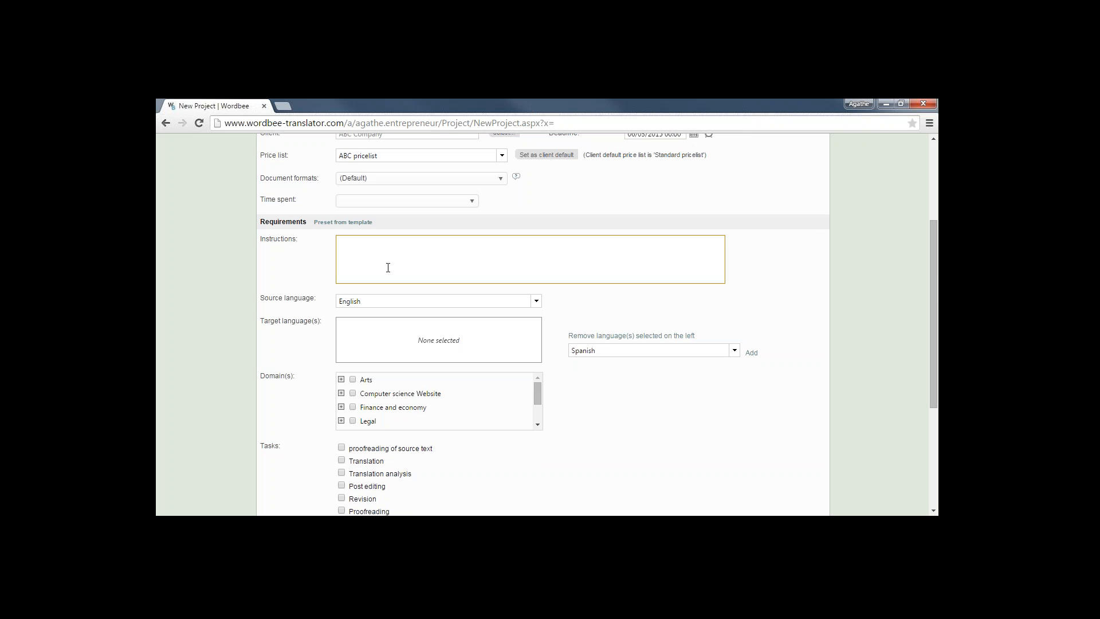
# Close a stray Outlook window and enter 'This is urgent' in the Instructions box
pyautogui.click(380, 257)
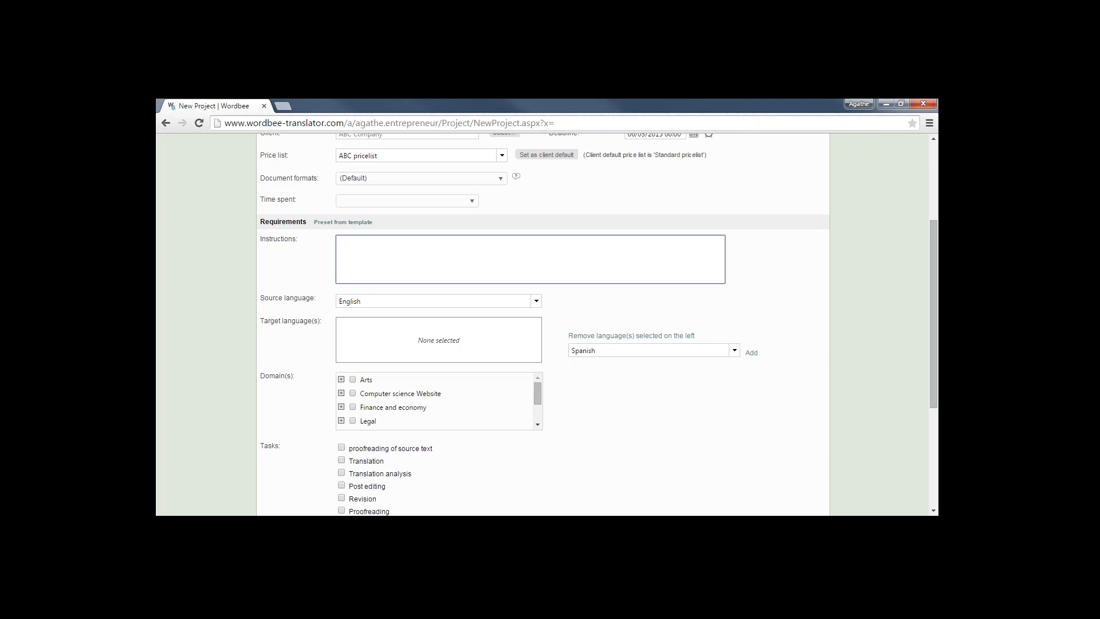
pyautogui.rightClick(455, 524)
pyautogui.click(445, 497)
pyautogui.write('This is urgent!')
# Replace Spanish with French in the language box and add French as target language
pyautogui.click(599, 353)
pyautogui.moveTo(599, 353); pyautogui.dragTo(524, 351)
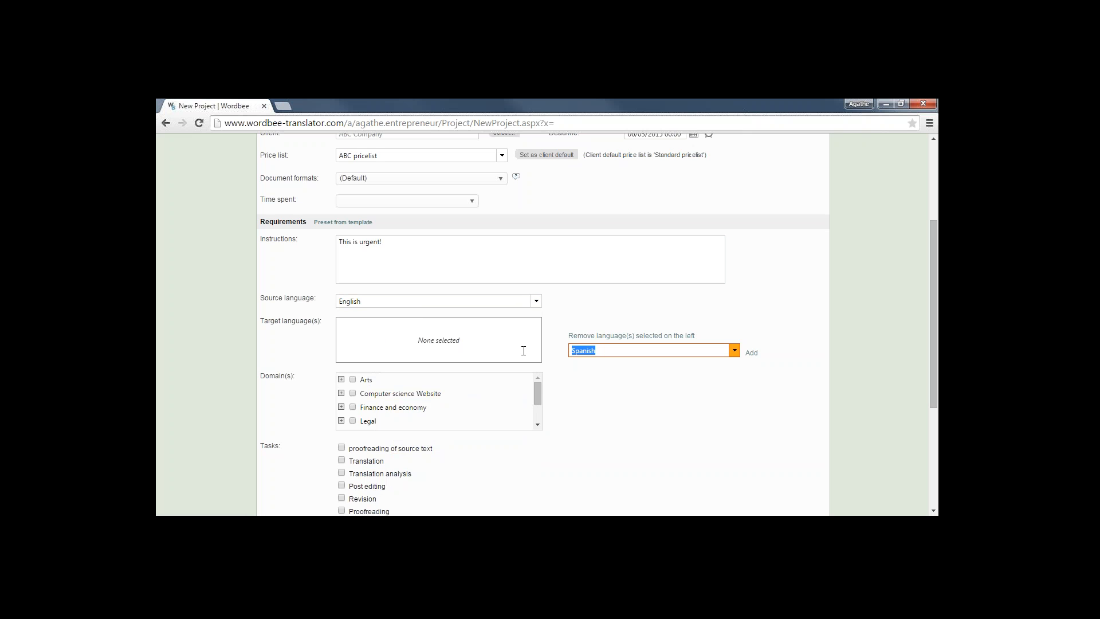
pyautogui.write('French')
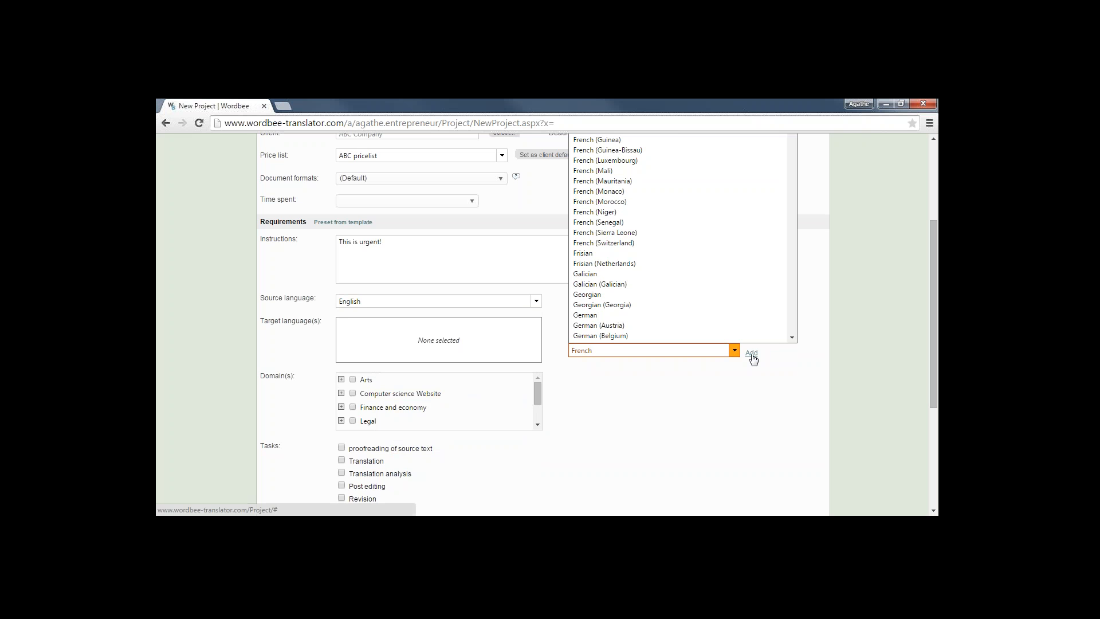
pyautogui.click(752, 353)
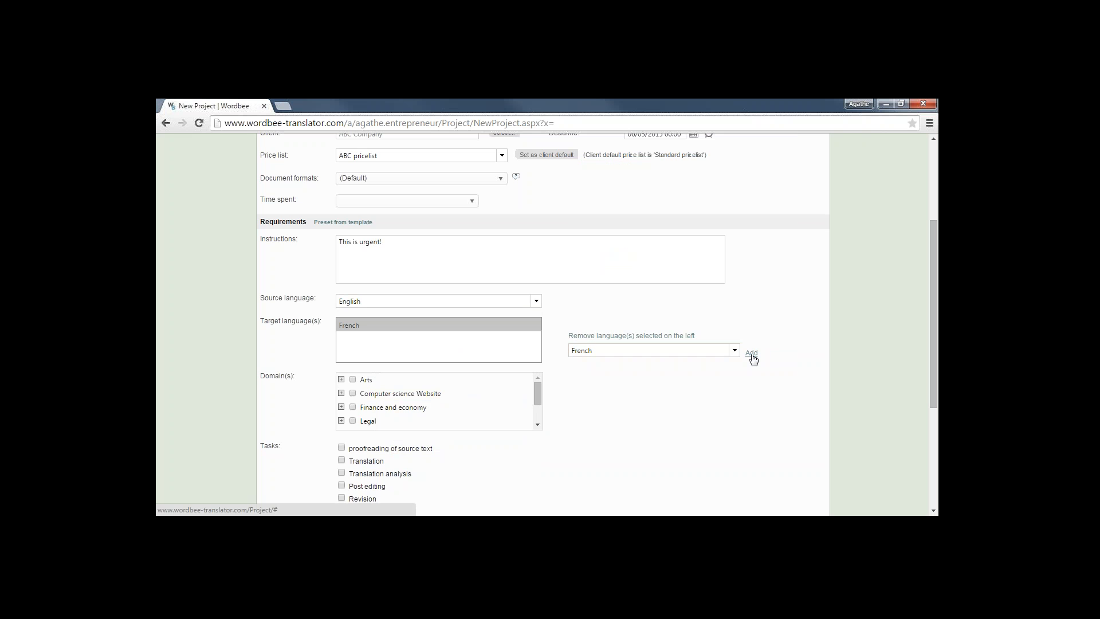
pyautogui.moveTo(933, 315); pyautogui.dragTo(936, 367)
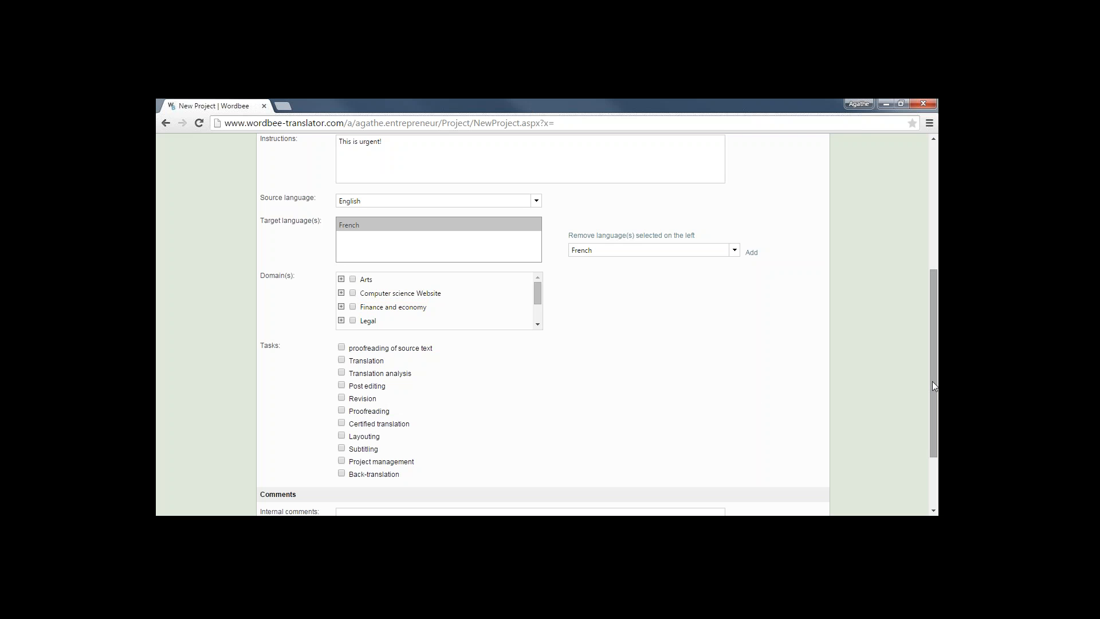
# Tick Translation under Tasks and save the details with Save & Continue
pyautogui.moveTo(933, 381); pyautogui.dragTo(933, 401)
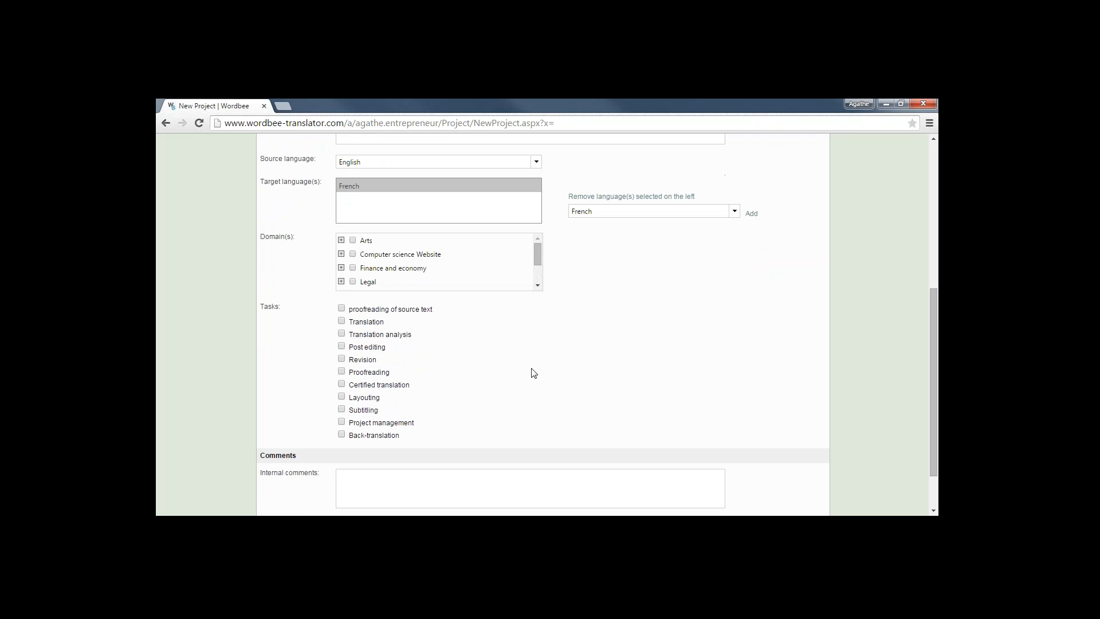
pyautogui.click(343, 322)
pyautogui.moveTo(931, 417); pyautogui.dragTo(827, 205)
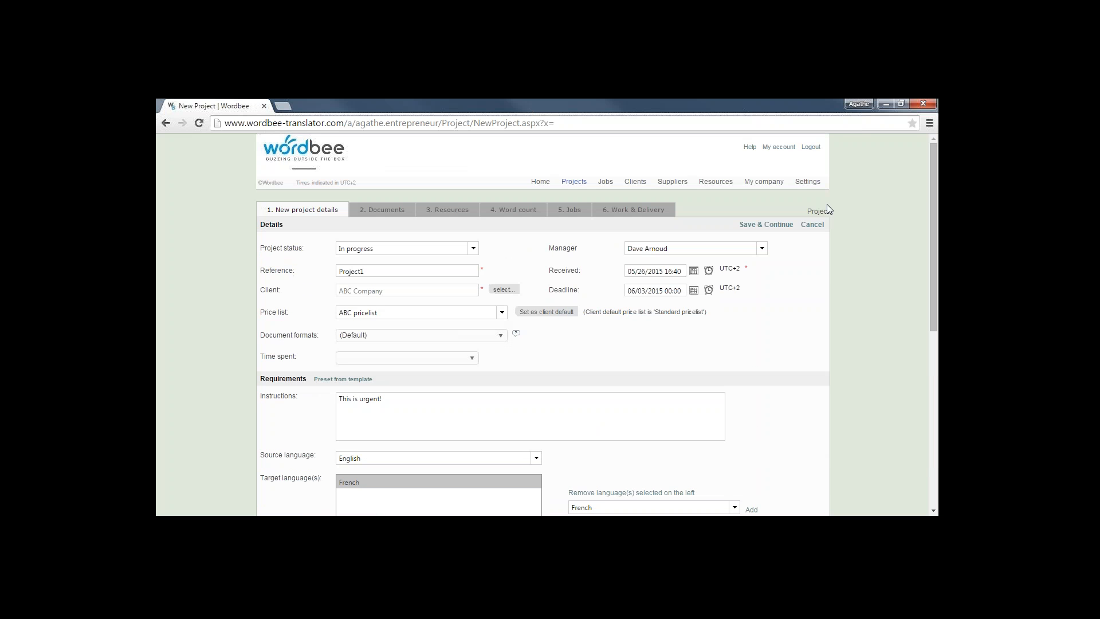
pyautogui.click(771, 225)
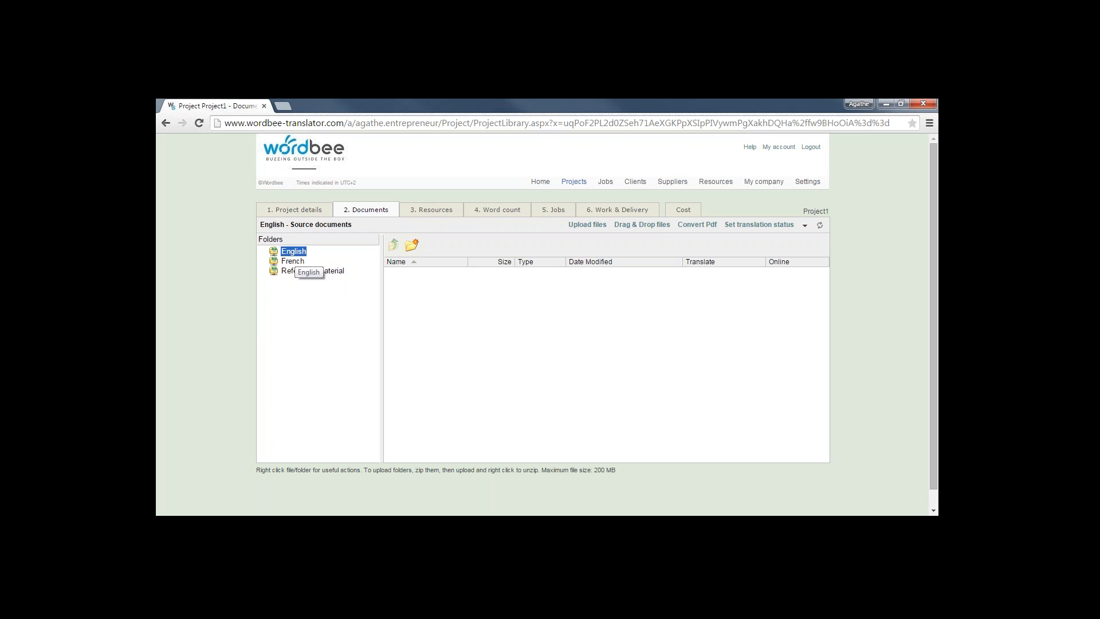
# Upload trade 2.htm into the project's English source folder
pyautogui.click(643, 228)
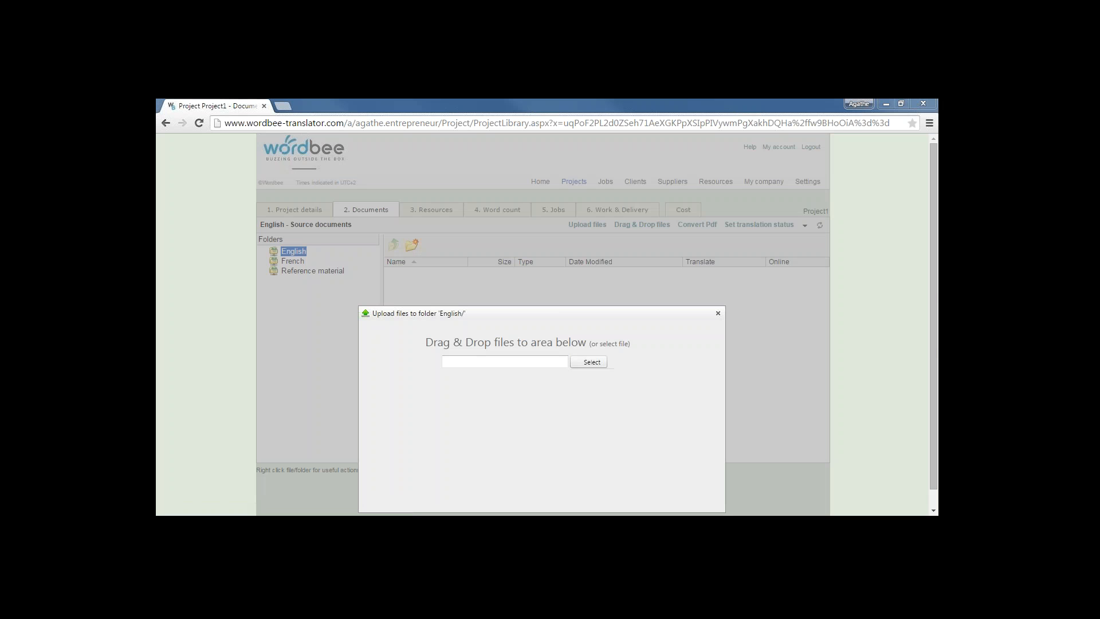
pyautogui.moveTo(888, 352); pyautogui.dragTo(528, 395)
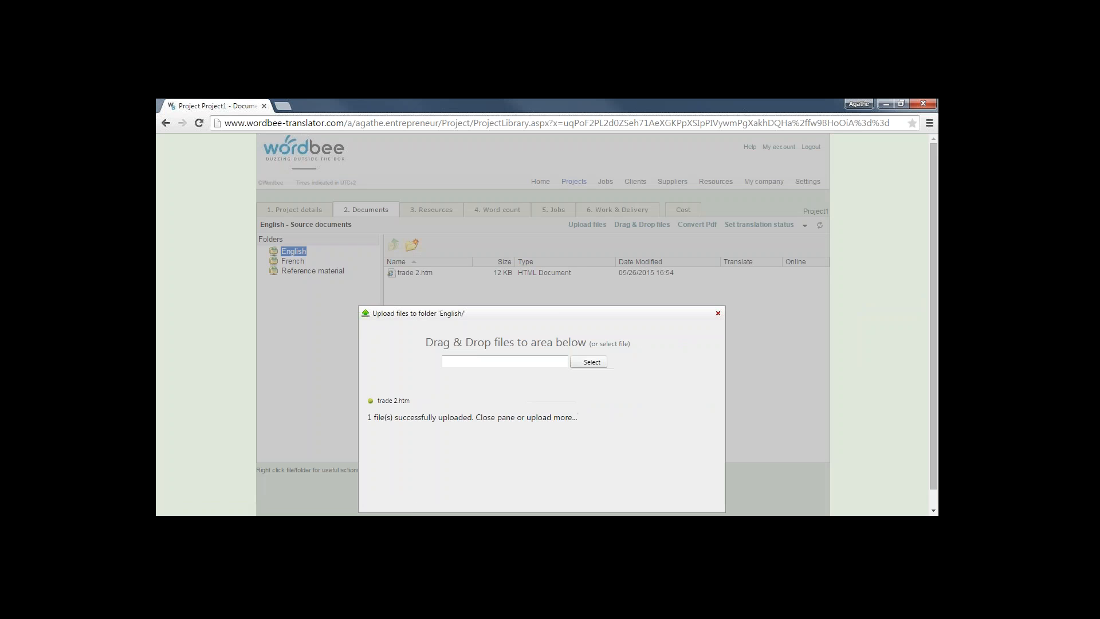
pyautogui.click(718, 314)
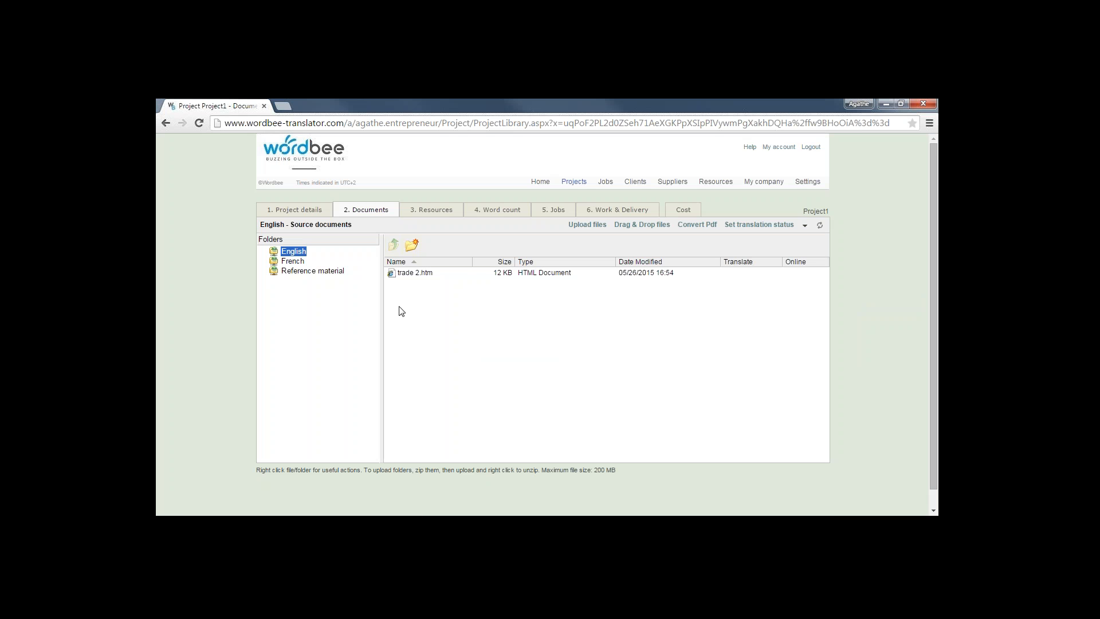
# Mark trade 2.htm for online translation and confirm the default extraction options
pyautogui.rightClick(432, 277)
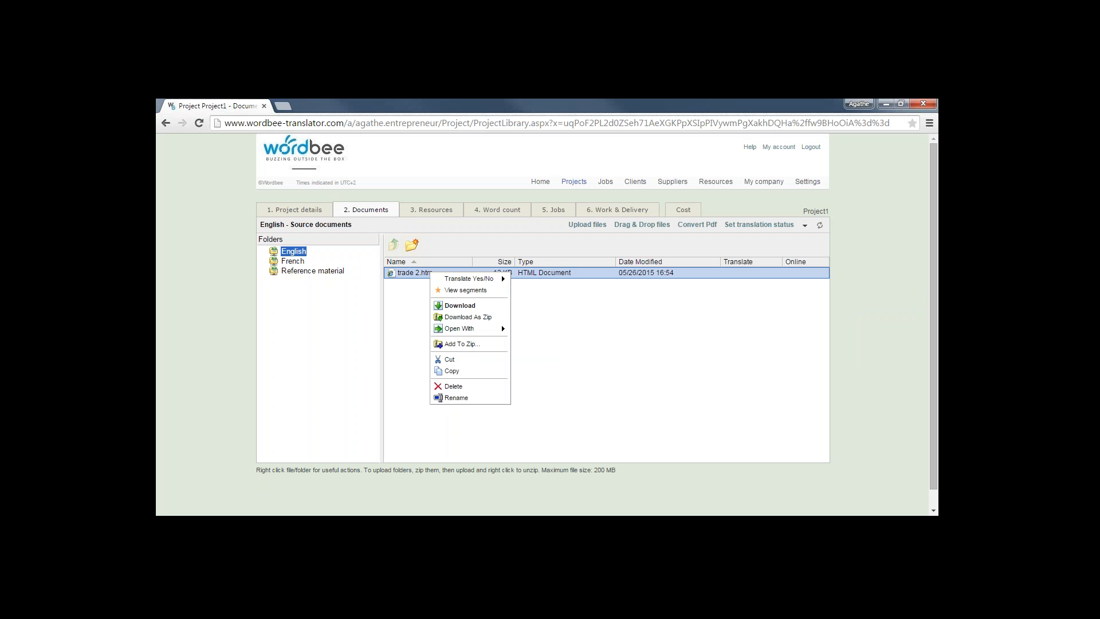
pyautogui.moveTo(497, 283)
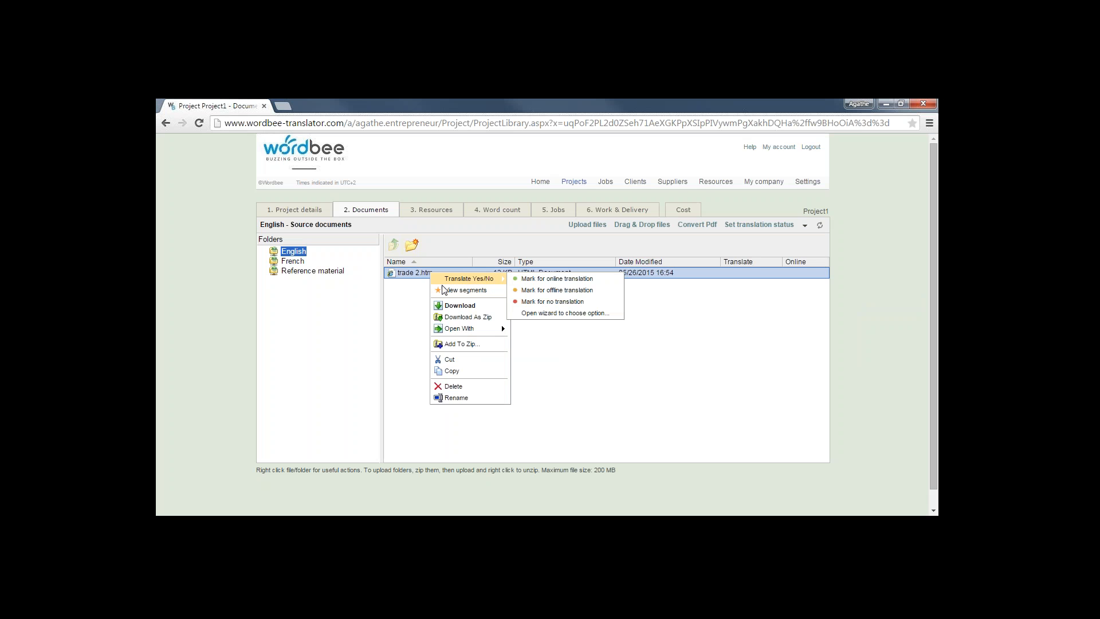
pyautogui.click(405, 277)
pyautogui.rightClick(404, 277)
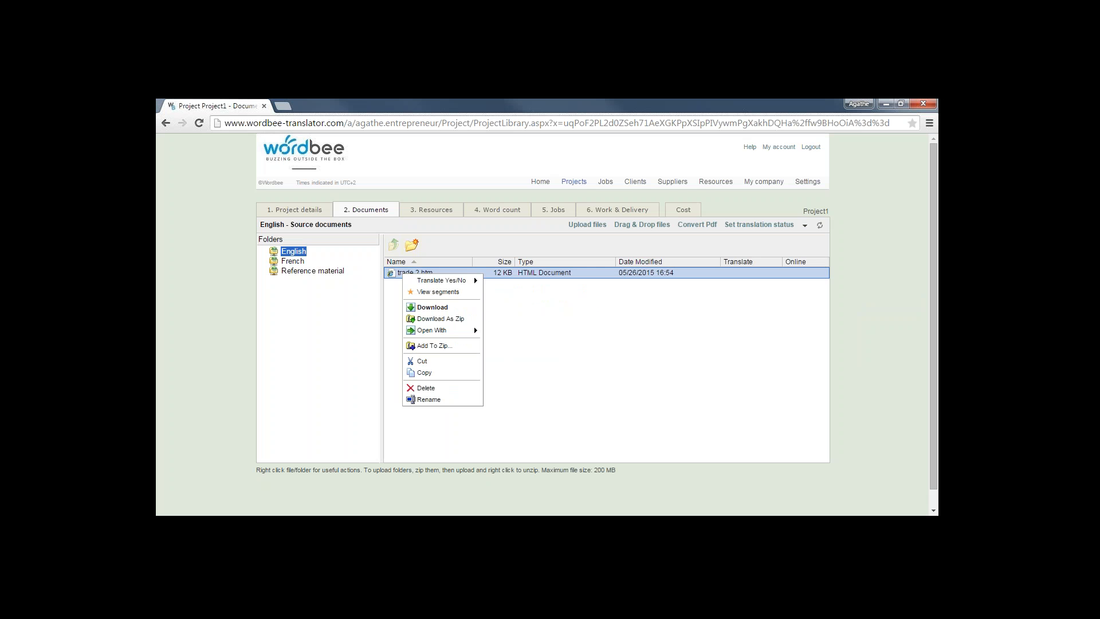
pyautogui.moveTo(453, 283)
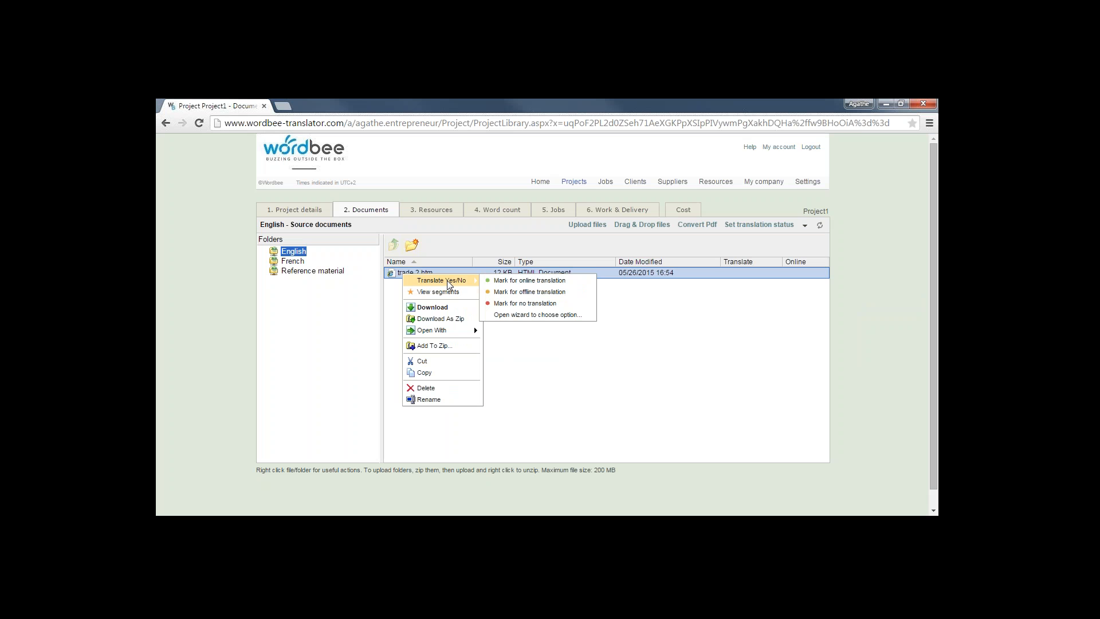
pyautogui.click(505, 281)
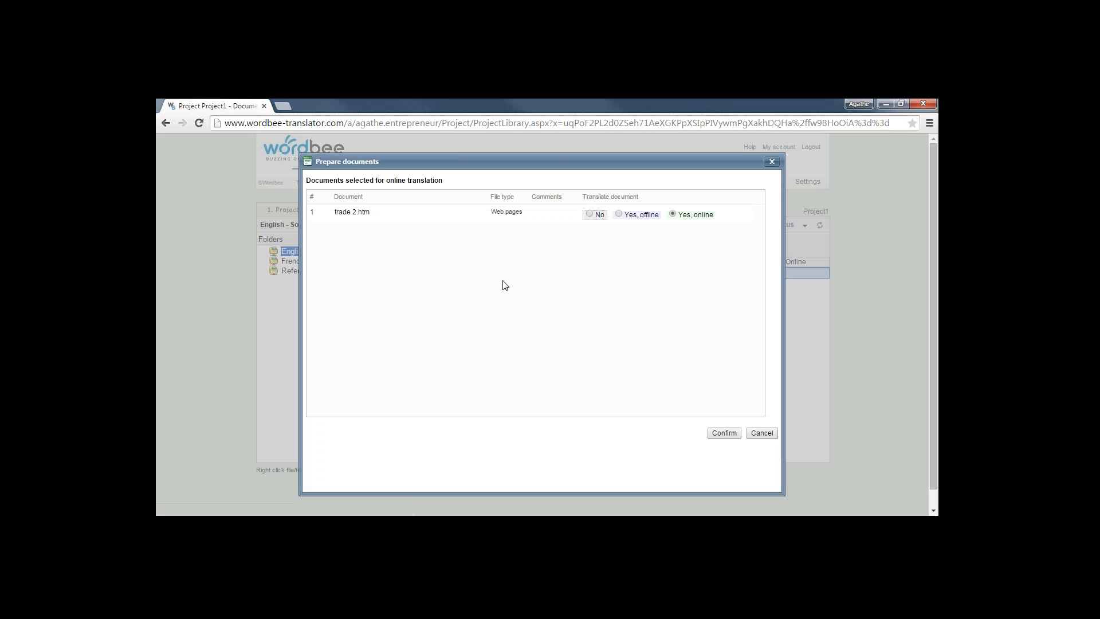
pyautogui.click(723, 439)
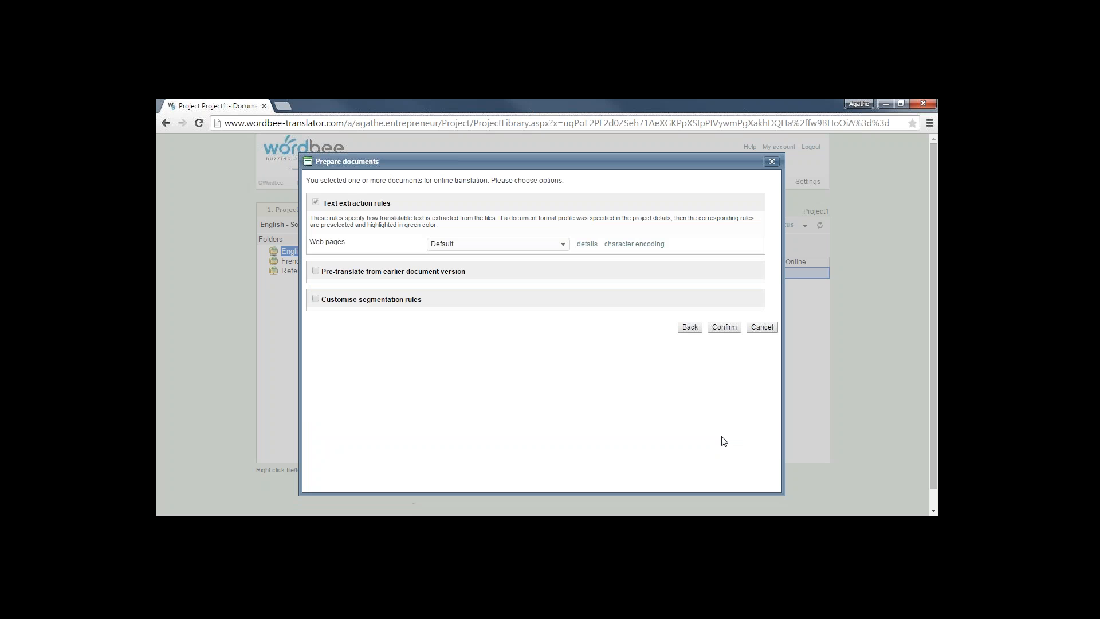
pyautogui.click(725, 328)
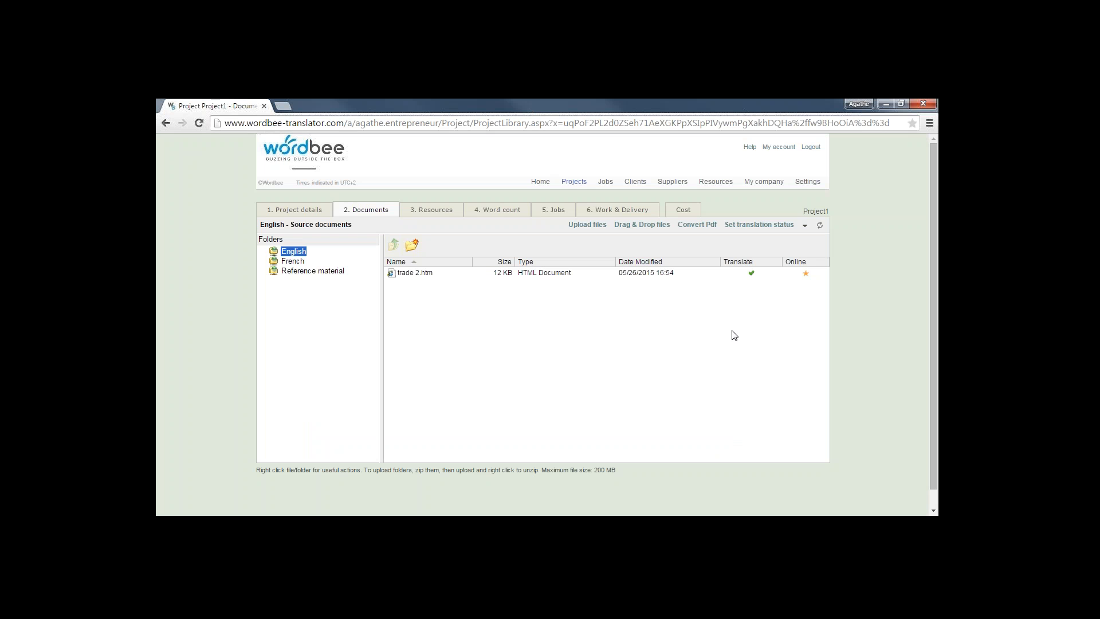
# Download trade 2.htm, view the article in Chrome, then close the preview tab
pyautogui.doubleClick(414, 274)
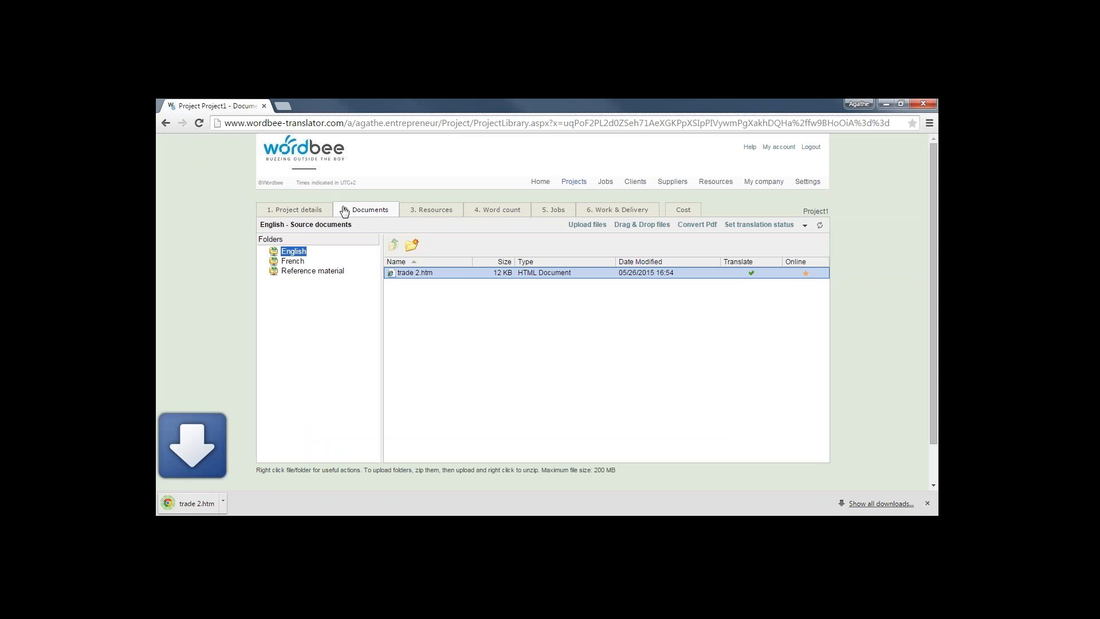
pyautogui.click(189, 503)
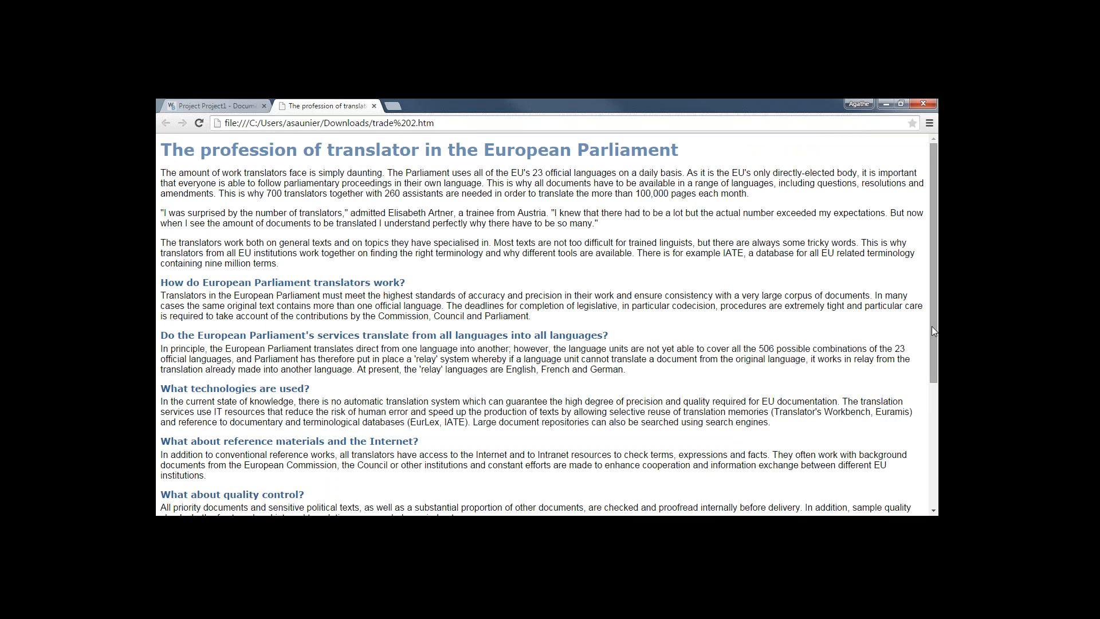
pyautogui.moveTo(932, 329); pyautogui.dragTo(937, 461)
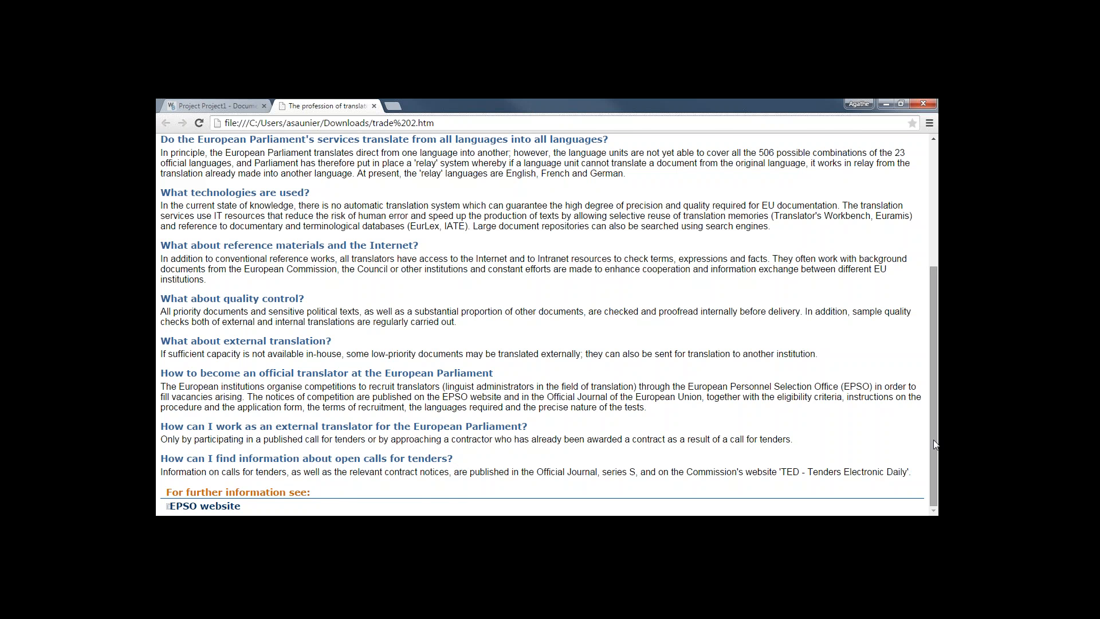
pyautogui.moveTo(935, 445); pyautogui.dragTo(921, 304)
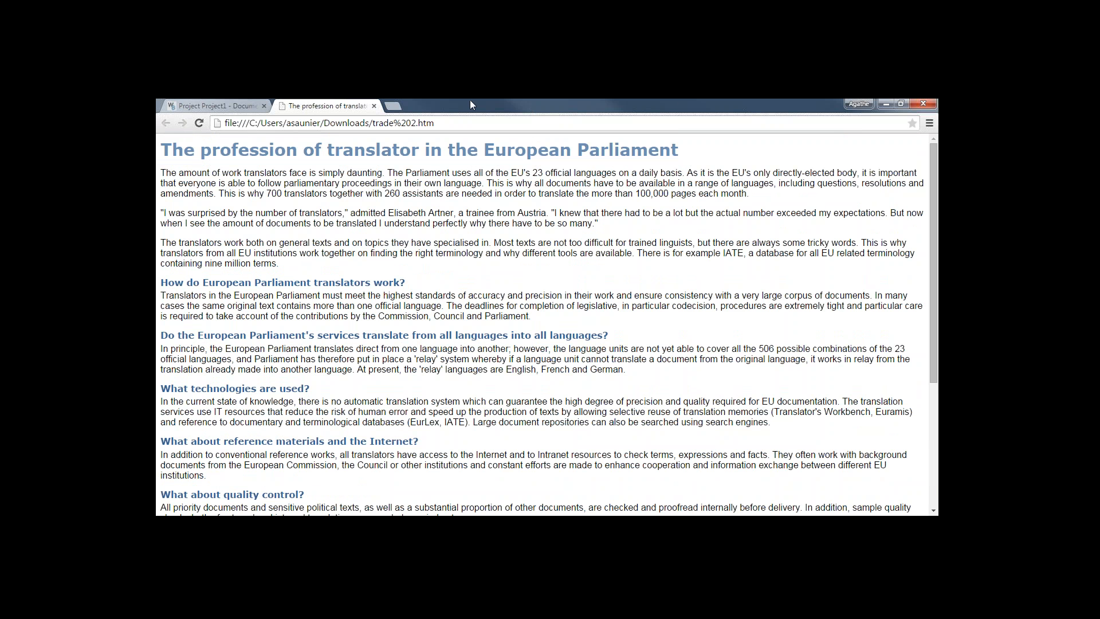
pyautogui.click(374, 106)
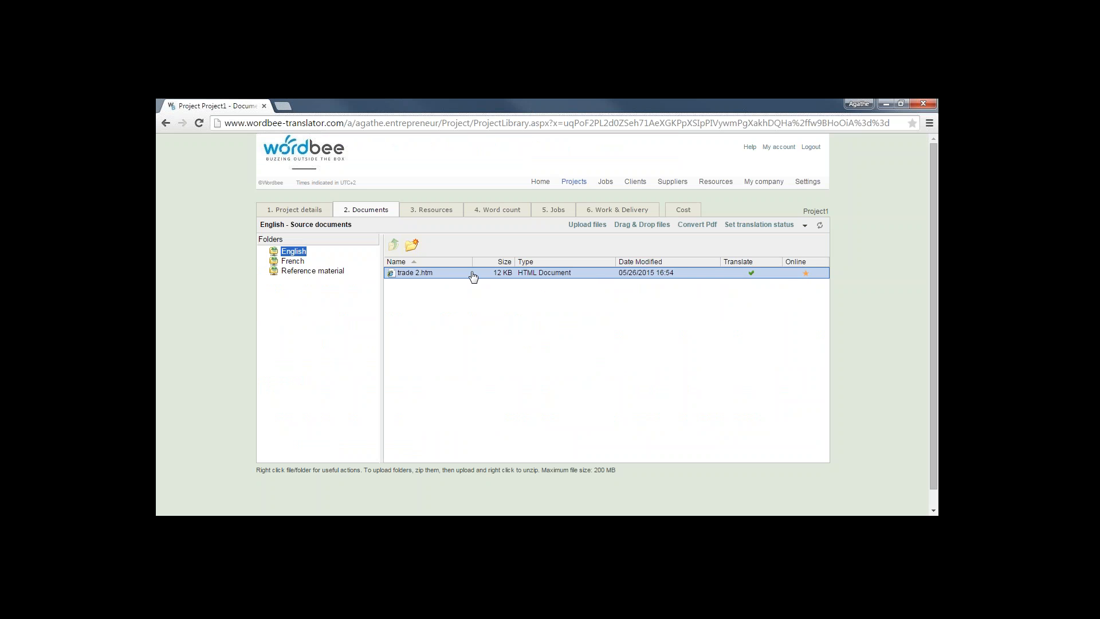
# Add the TM Legal translation memory to the project's resources
pyautogui.click(441, 217)
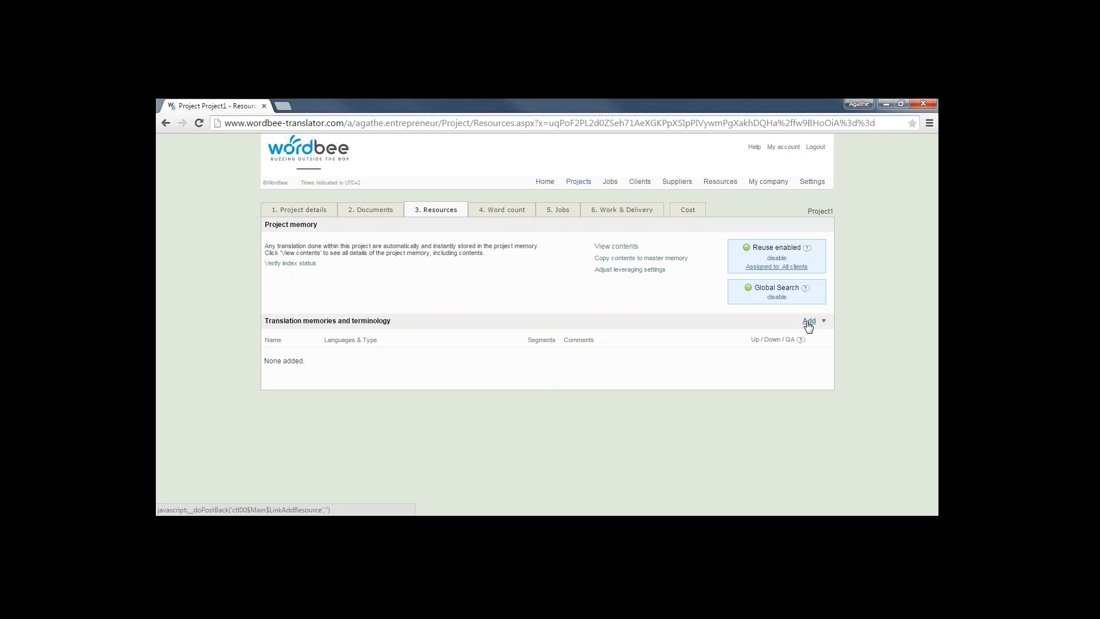
pyautogui.click(809, 323)
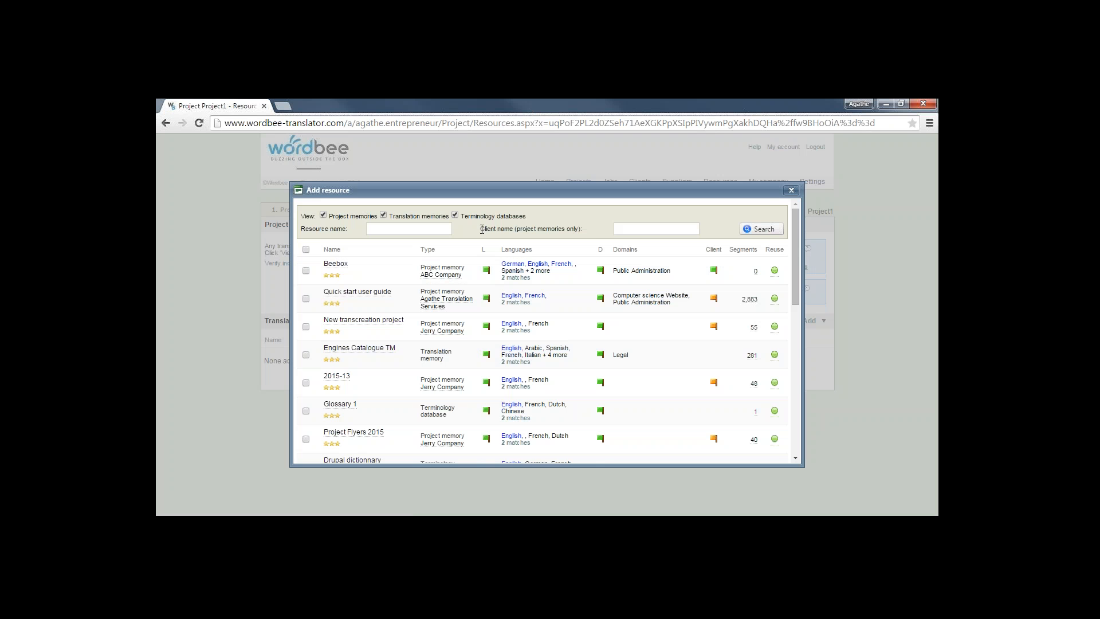
pyautogui.click(455, 215)
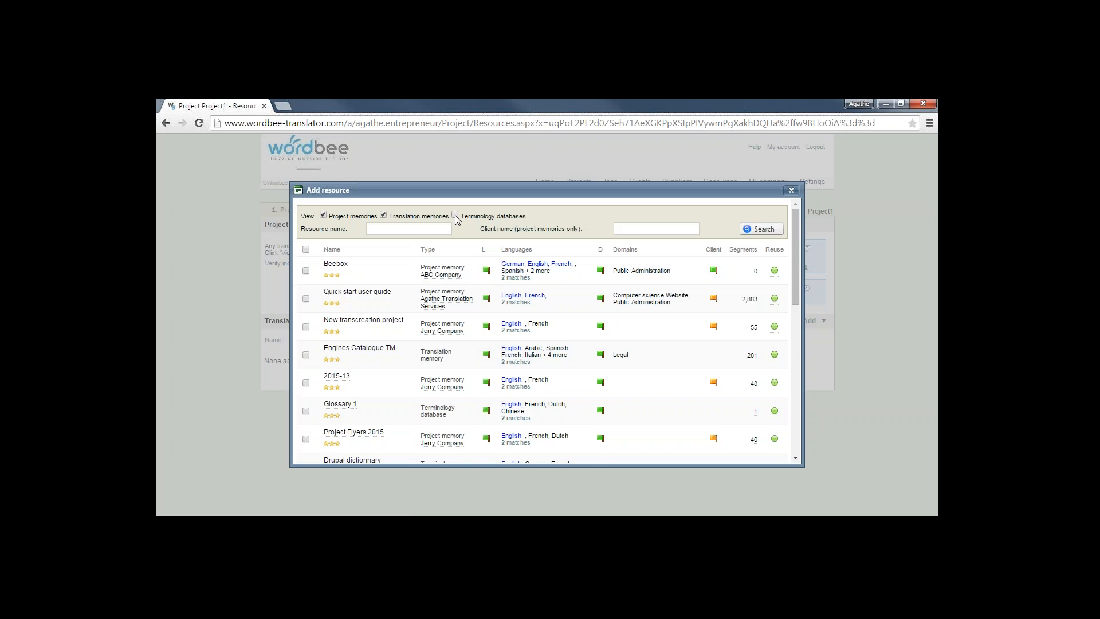
pyautogui.click(323, 214)
pyautogui.click(766, 232)
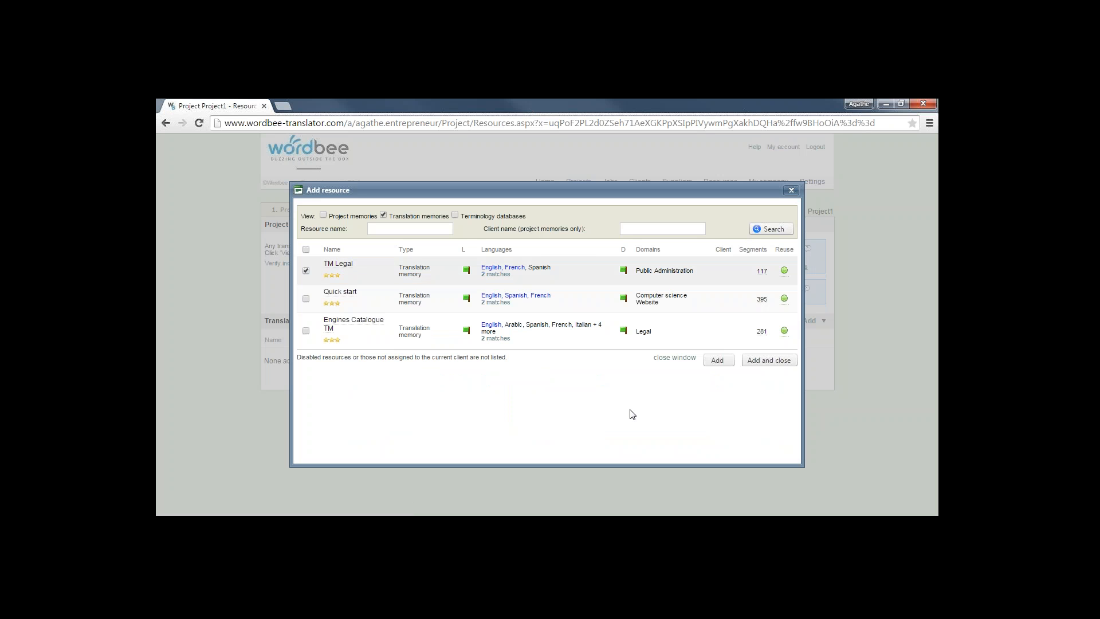
pyautogui.click(718, 360)
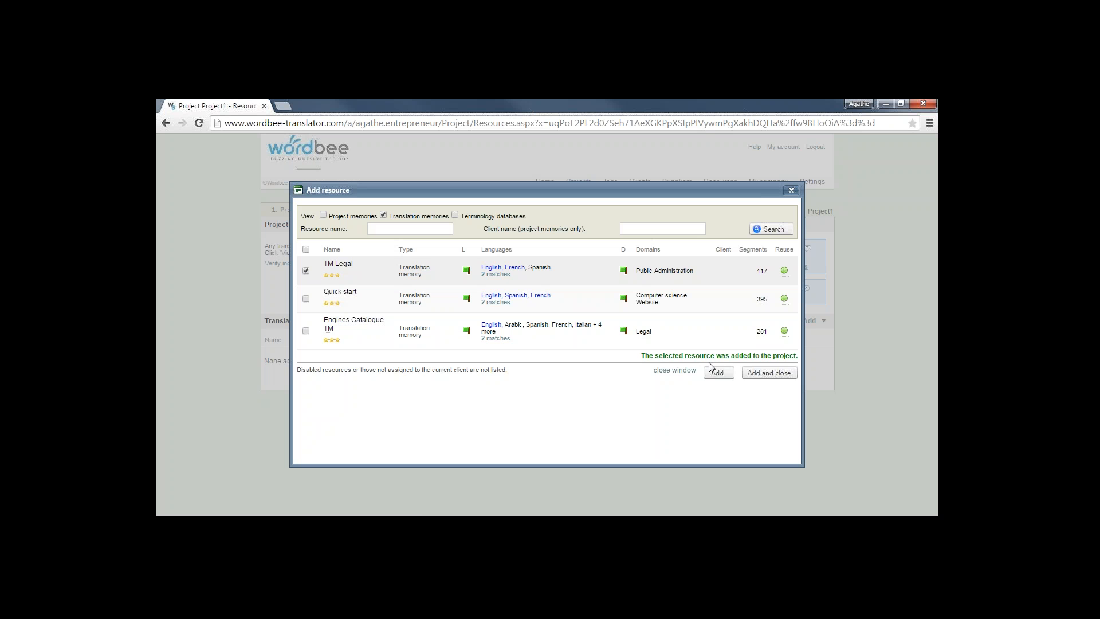
# Add the English-Spanish-French Glossary 1 terminology database to the resources
pyautogui.click(390, 216)
pyautogui.click(774, 230)
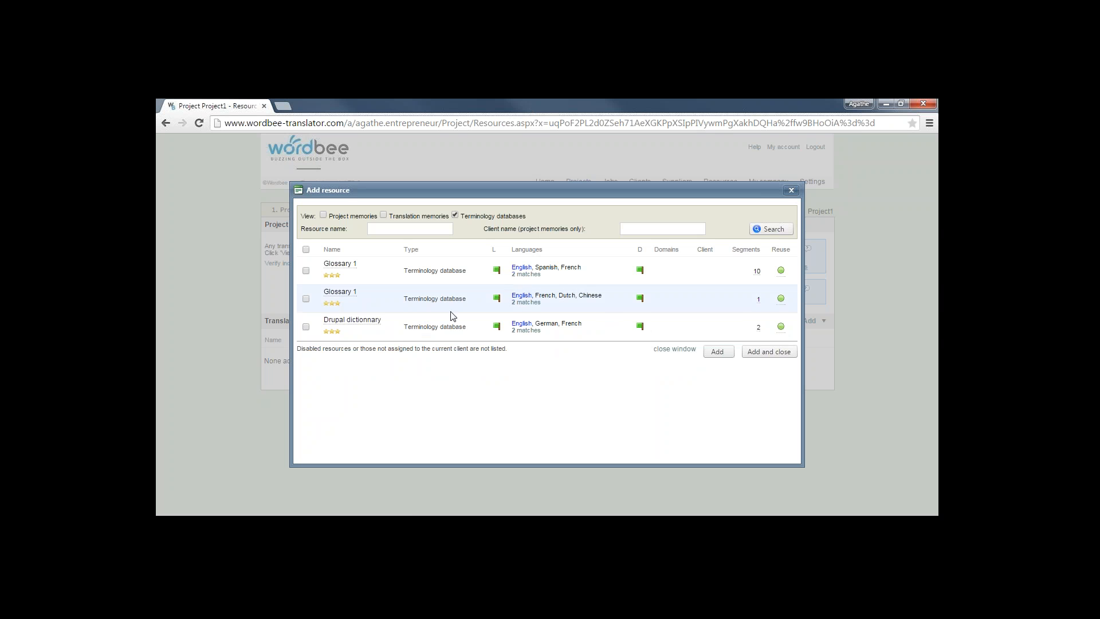
pyautogui.click(306, 271)
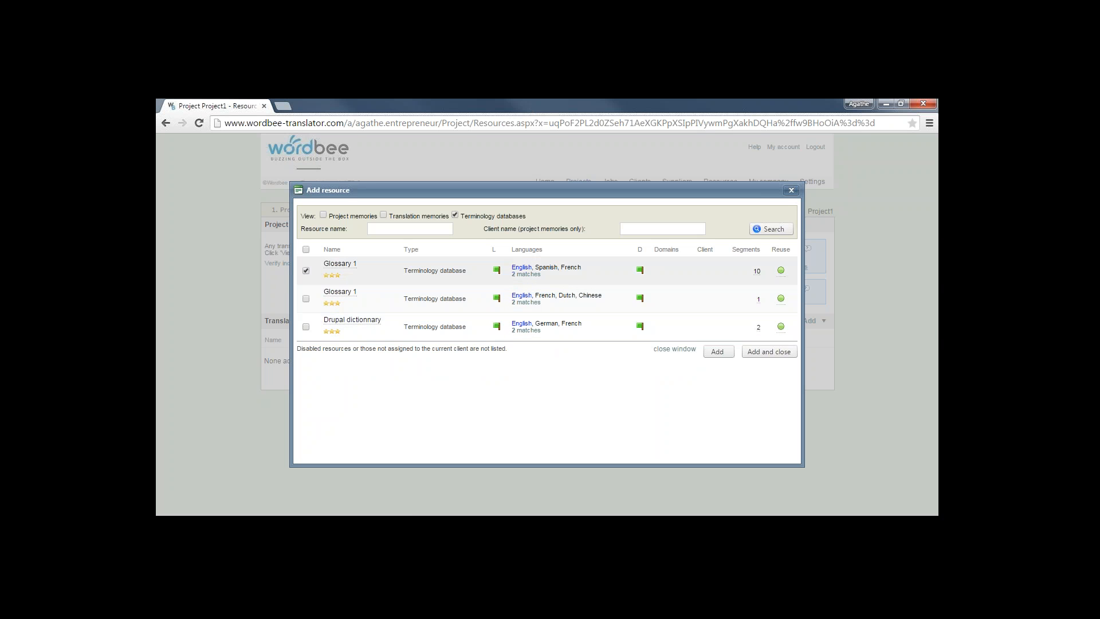
pyautogui.click(769, 351)
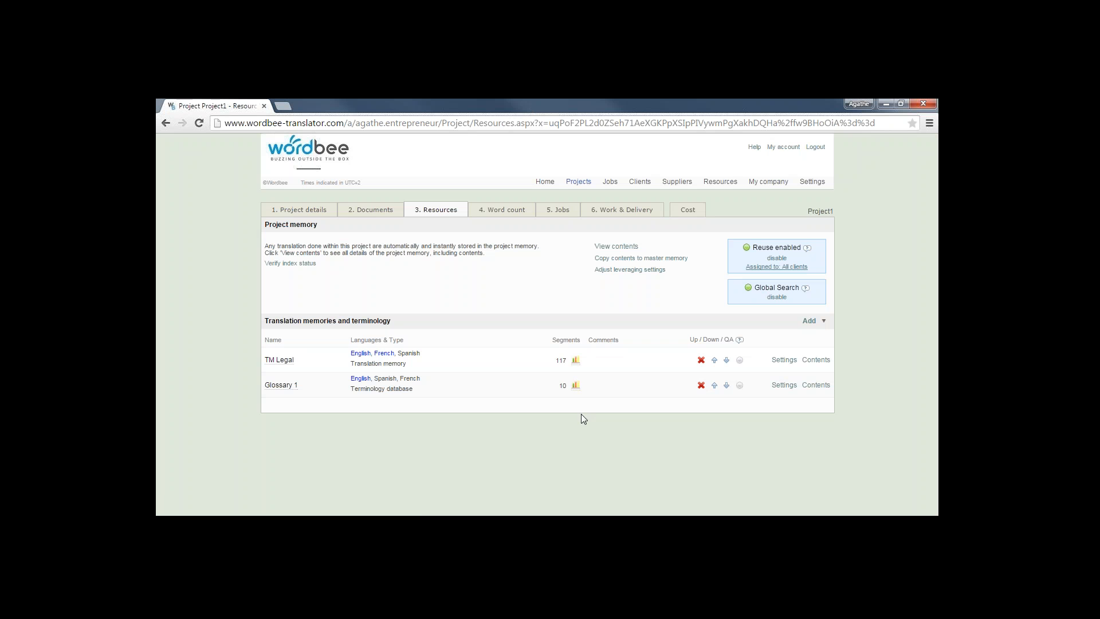
# Run a French word count with the Default profile at 90% pre-translate similarity
pyautogui.click(503, 211)
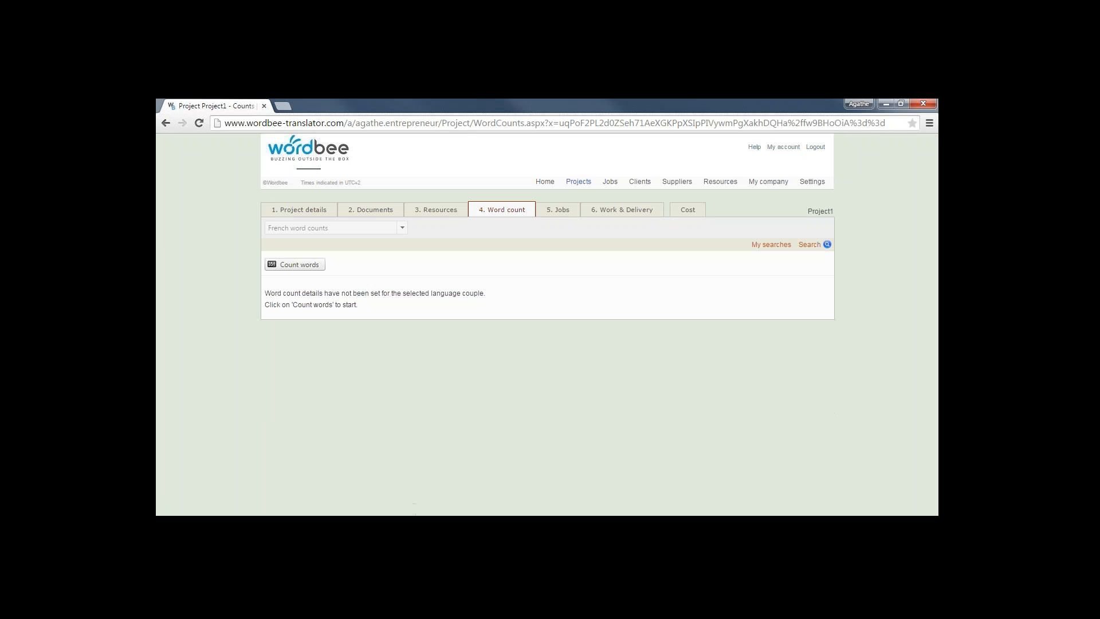
pyautogui.click(301, 265)
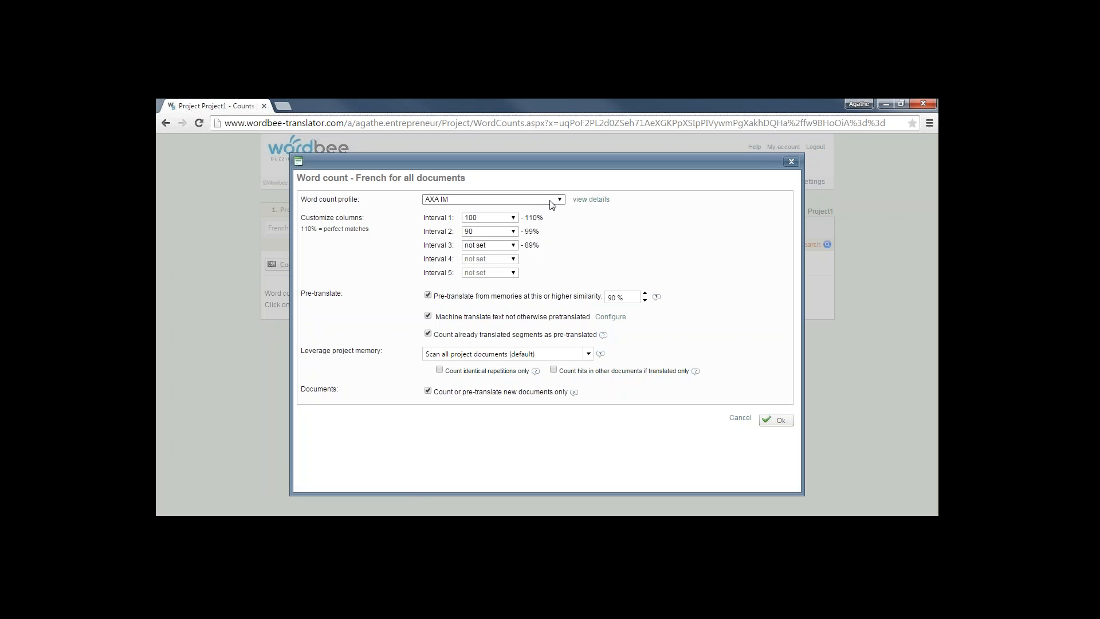
pyautogui.click(557, 200)
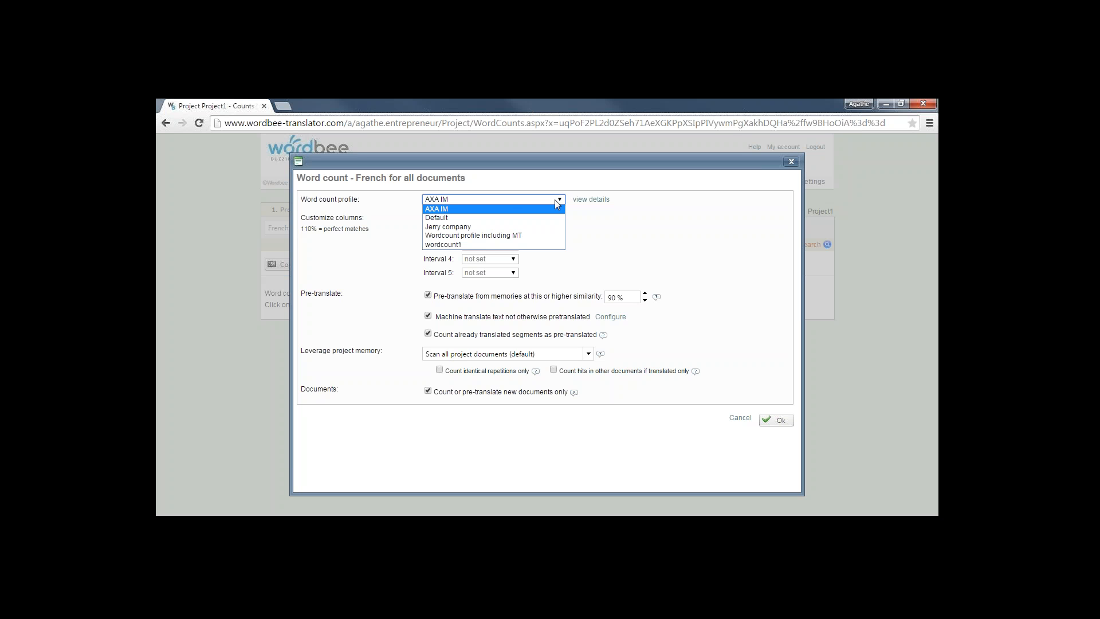
pyautogui.click(453, 217)
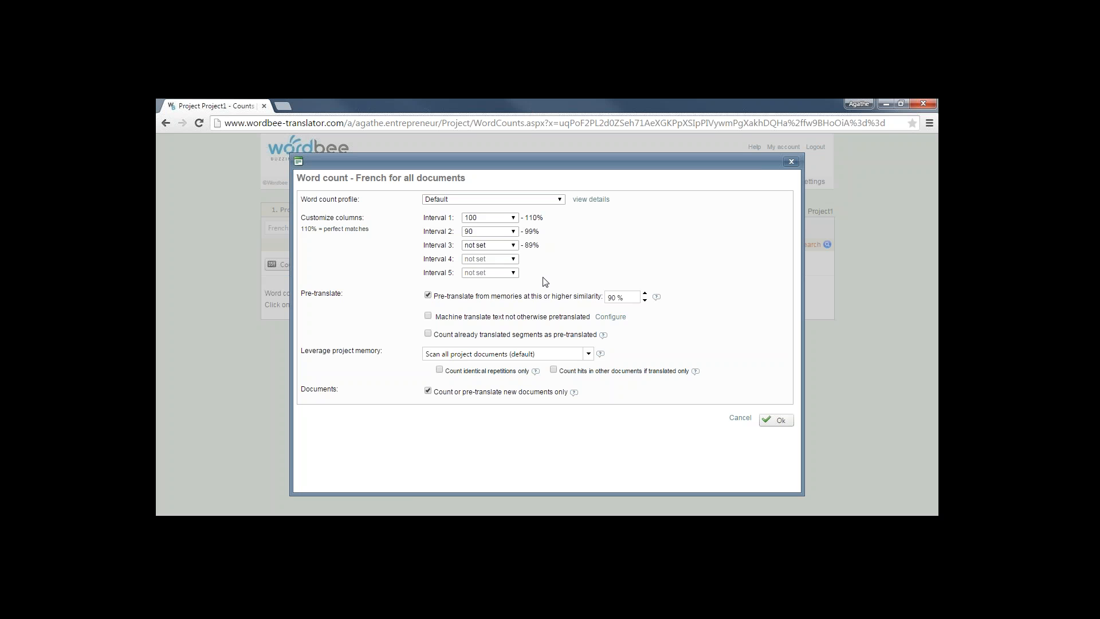
pyautogui.click(626, 295)
pyautogui.click(721, 381)
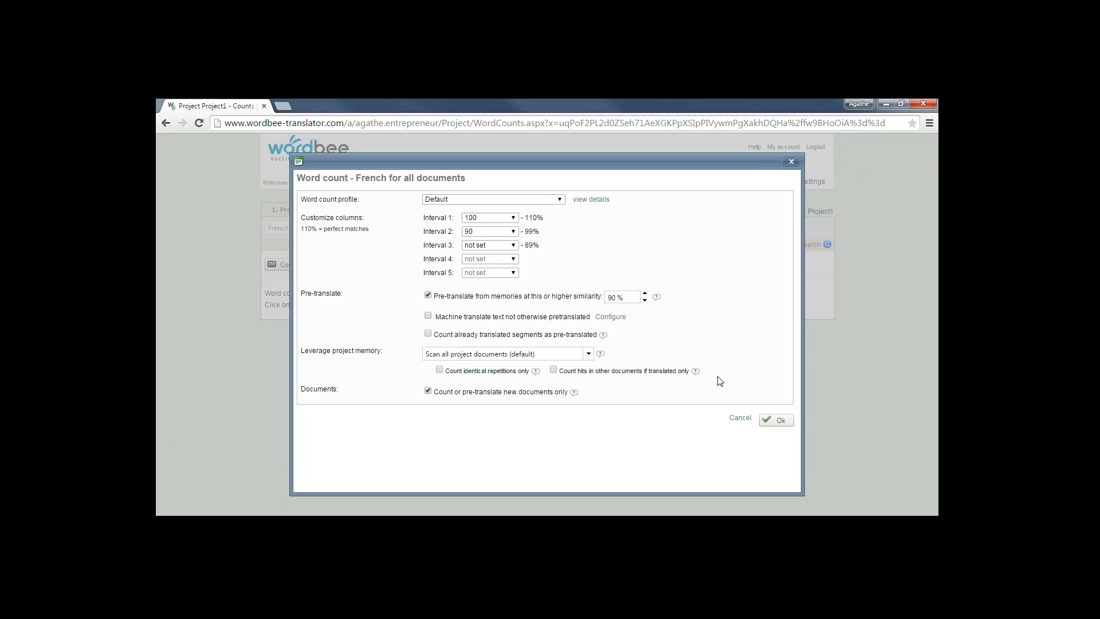
pyautogui.click(780, 420)
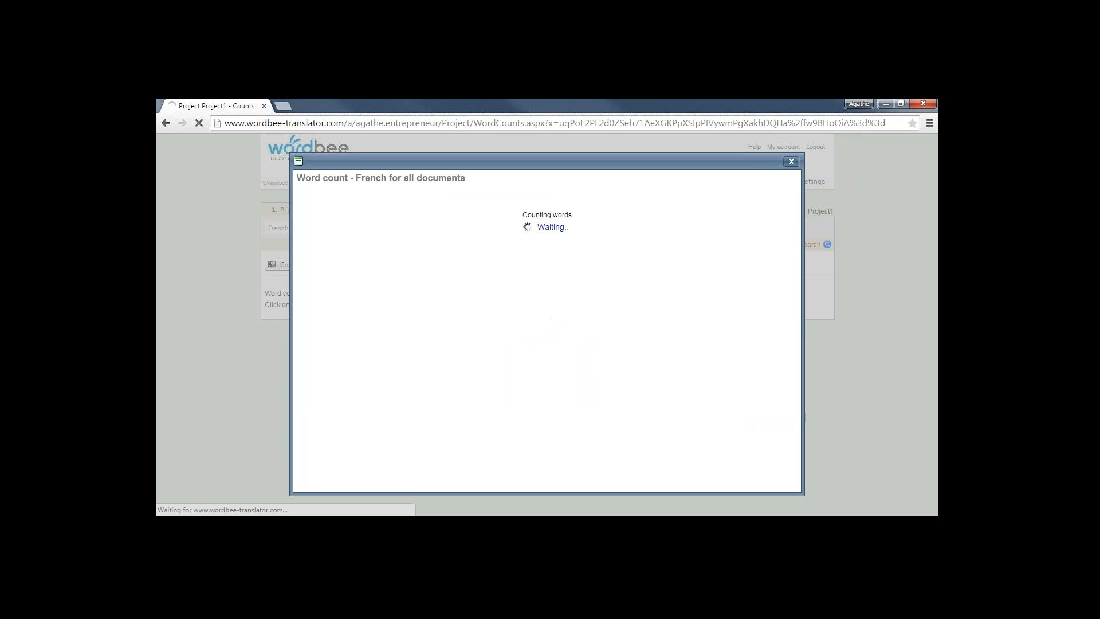
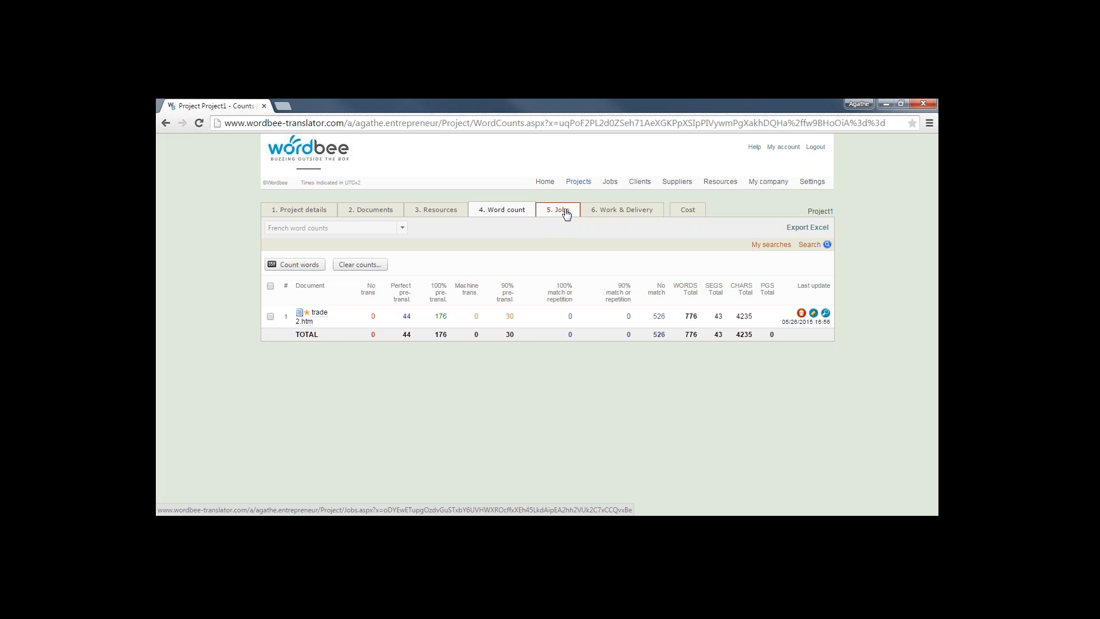
# Check trade 2.htm in the translation editor from the Work & Delivery list, then close the editor
pyautogui.click(607, 216)
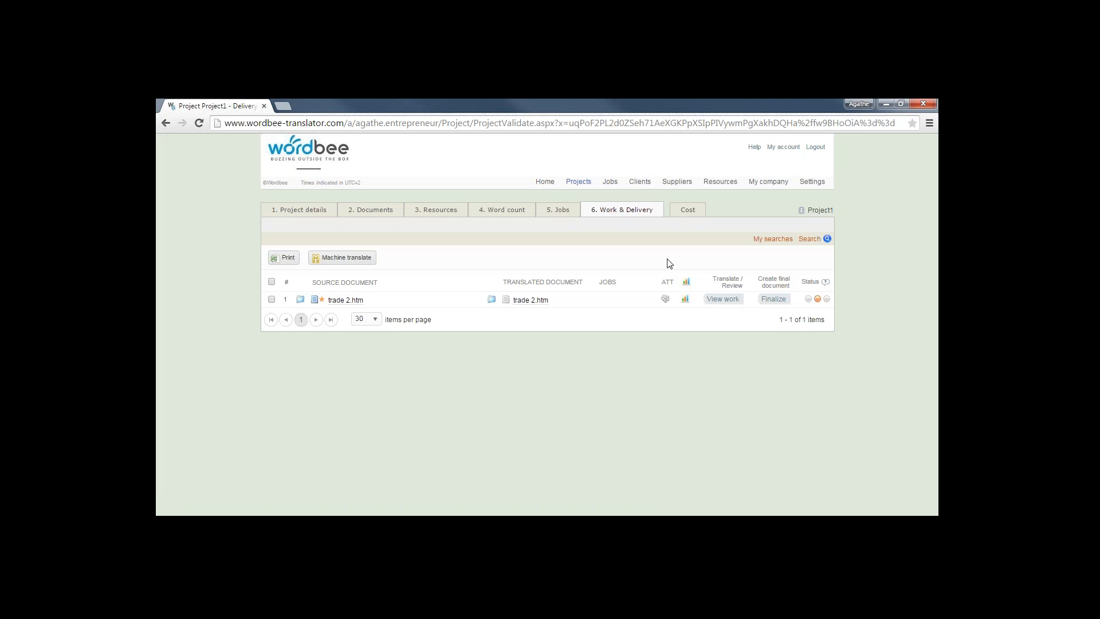
pyautogui.click(723, 299)
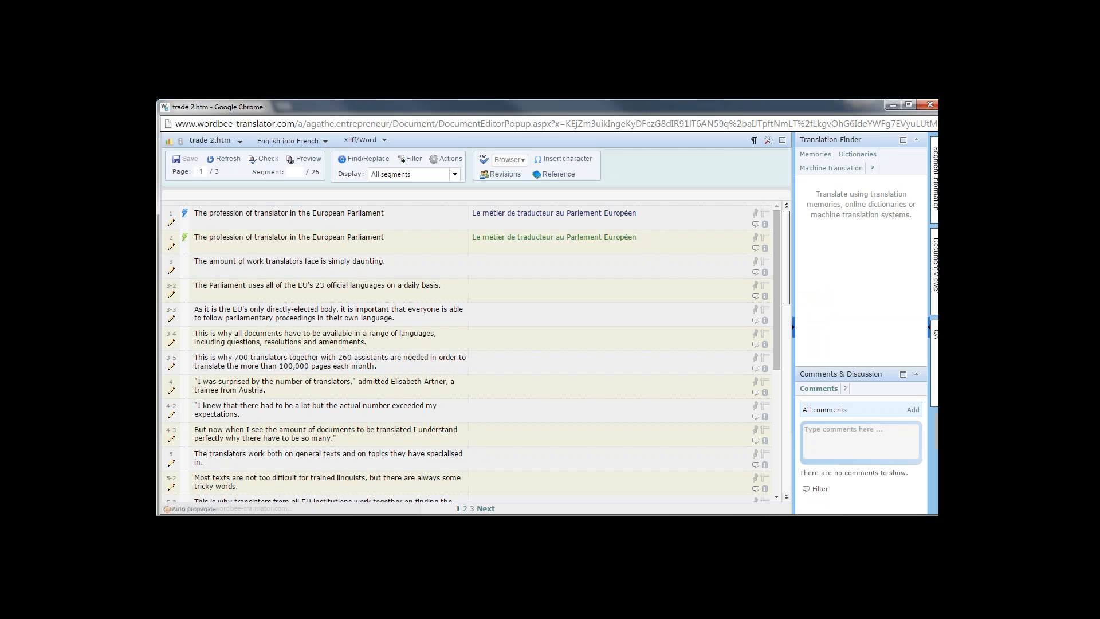
pyautogui.click(931, 104)
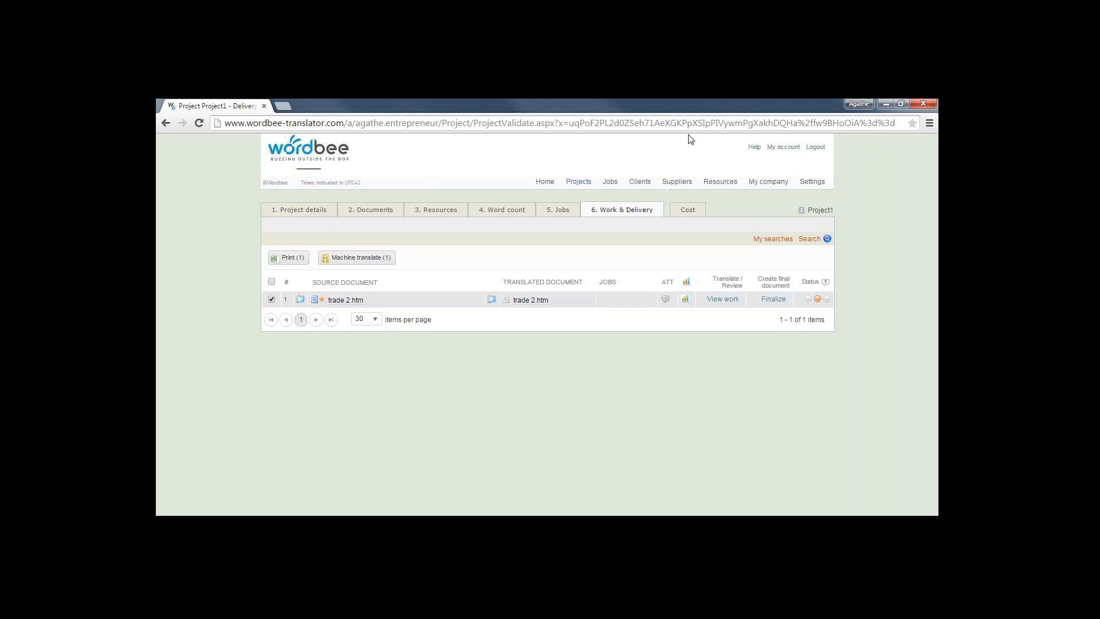
# Create a new Translation job for trade 2.htm with a May 29, 2015 deadline
pyautogui.click(563, 211)
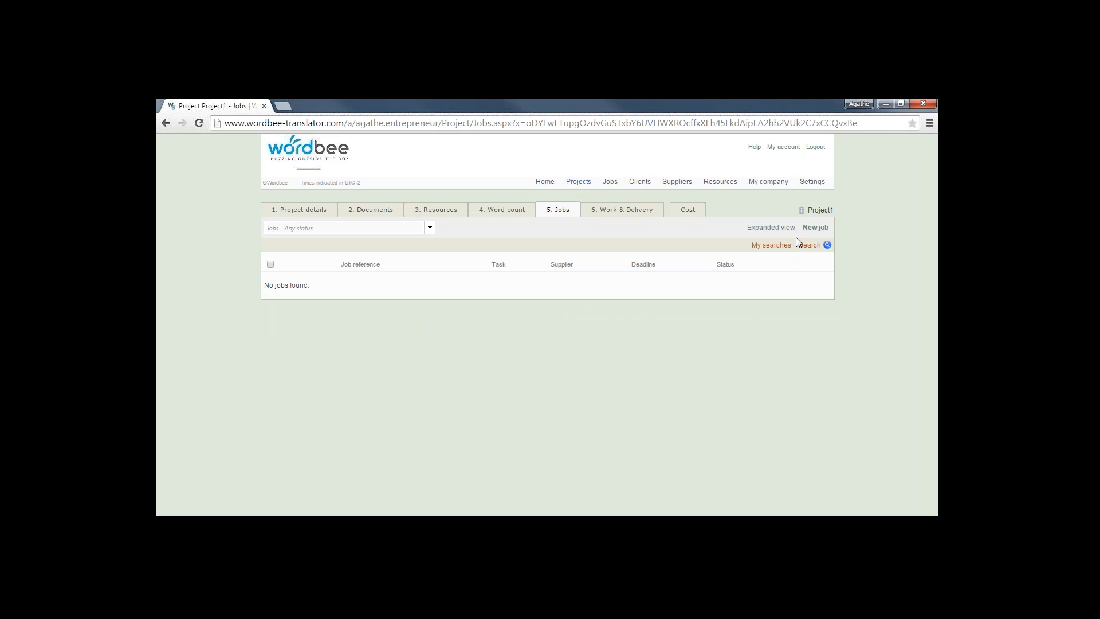
pyautogui.click(817, 228)
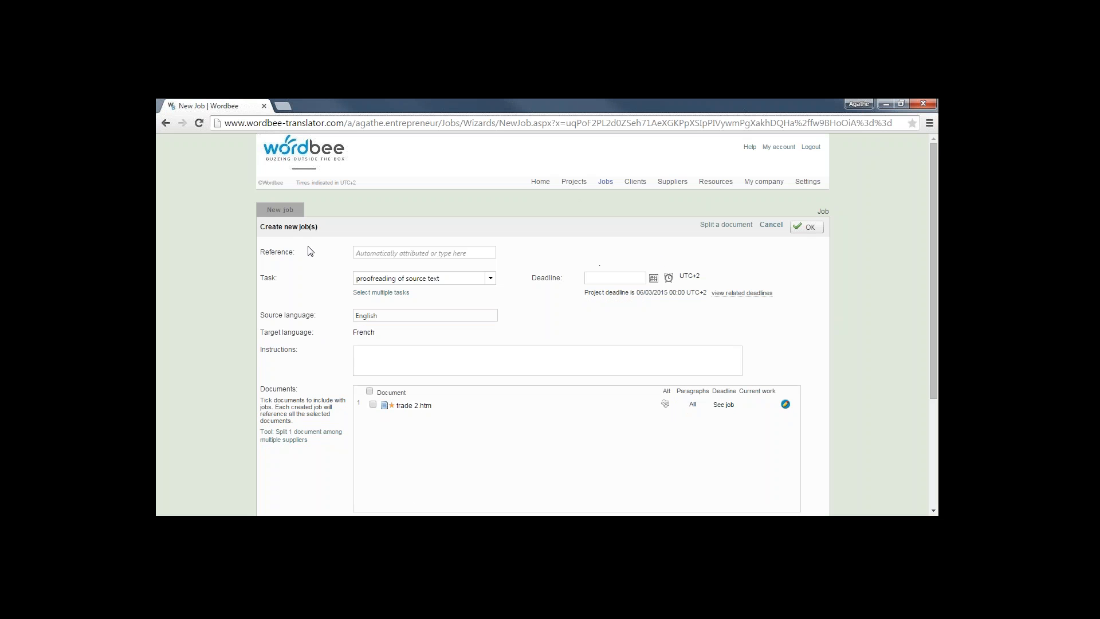
pyautogui.click(490, 280)
pyautogui.click(400, 298)
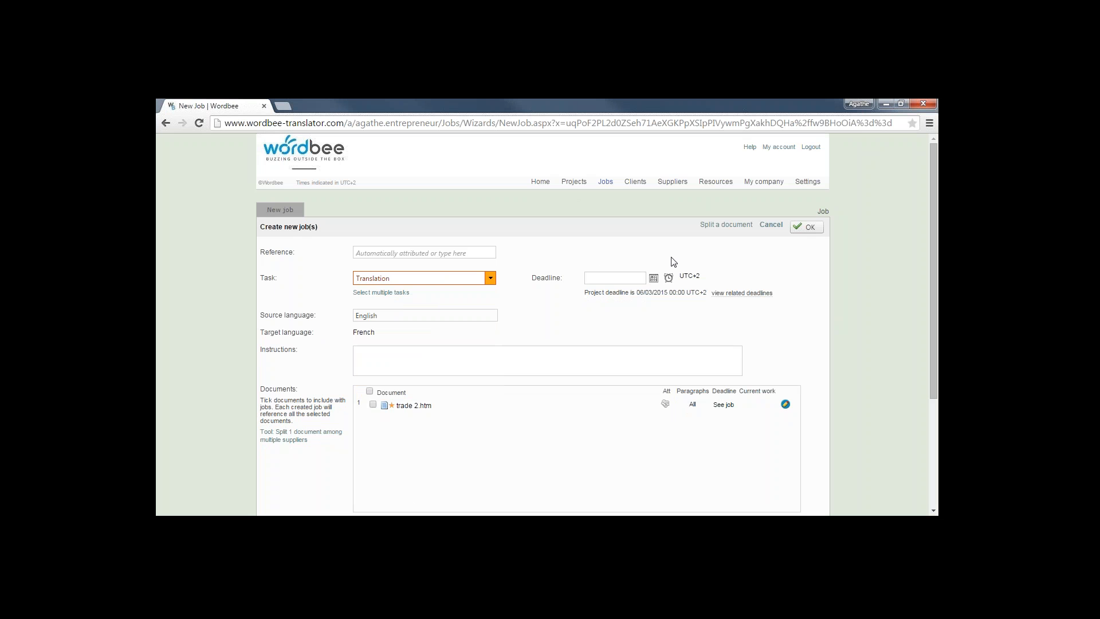
pyautogui.click(654, 278)
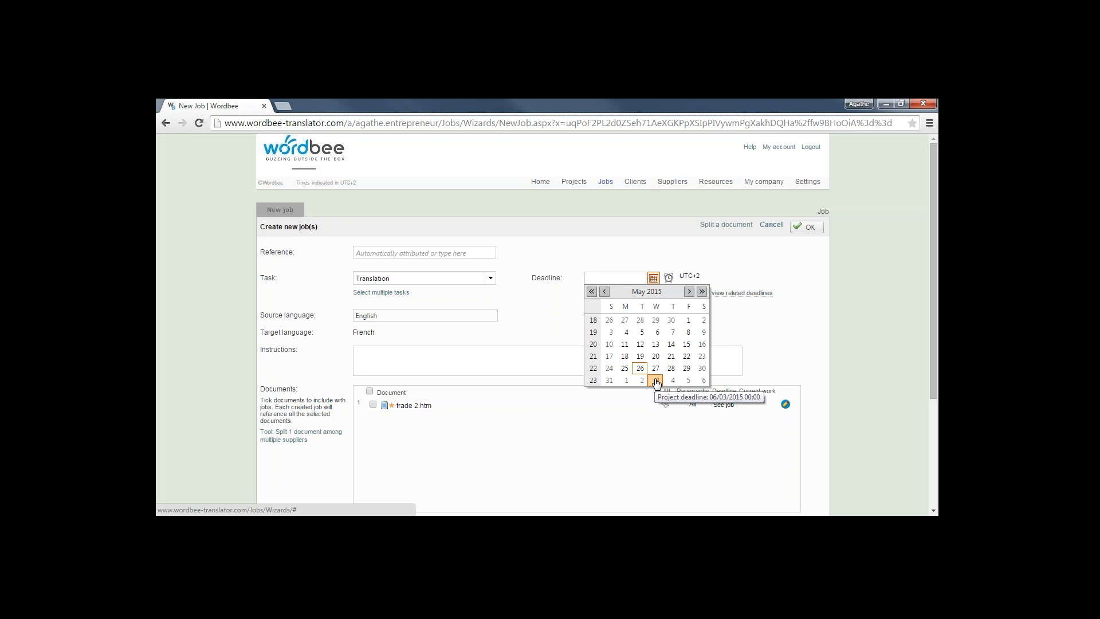
pyautogui.click(684, 371)
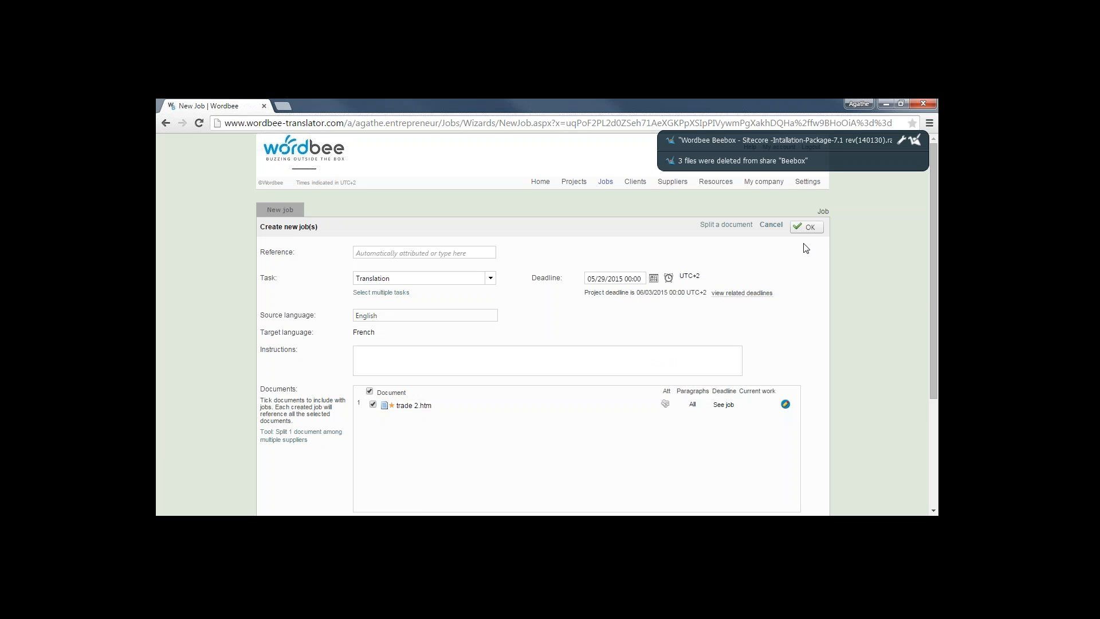
pyautogui.click(808, 227)
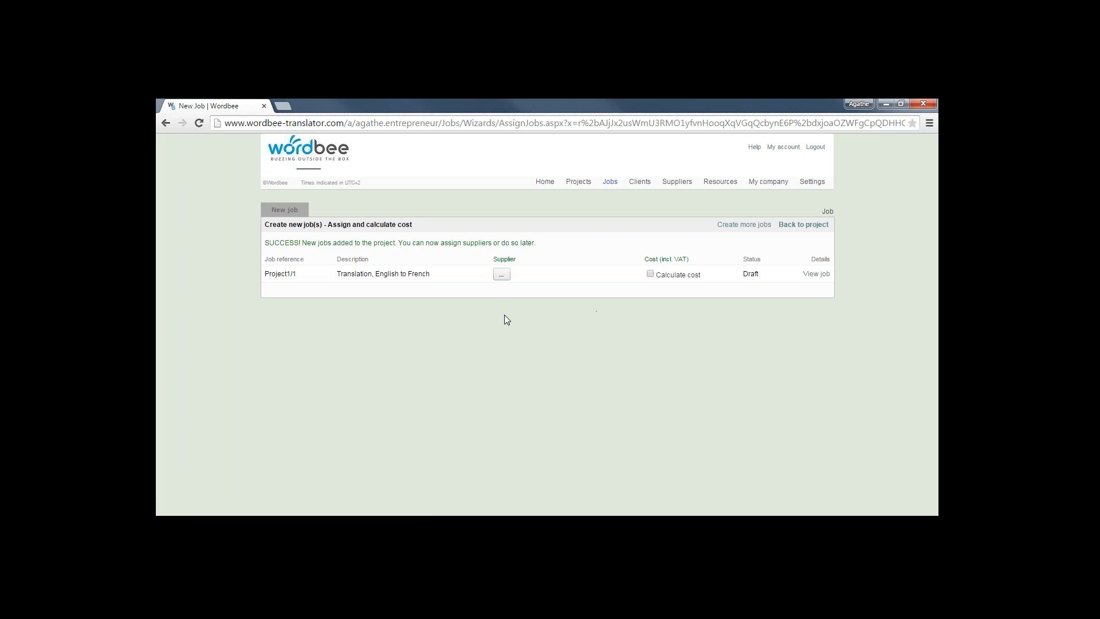
# Choose the French translator charging EUR 0.08 per word as the job's supplier
pyautogui.click(502, 276)
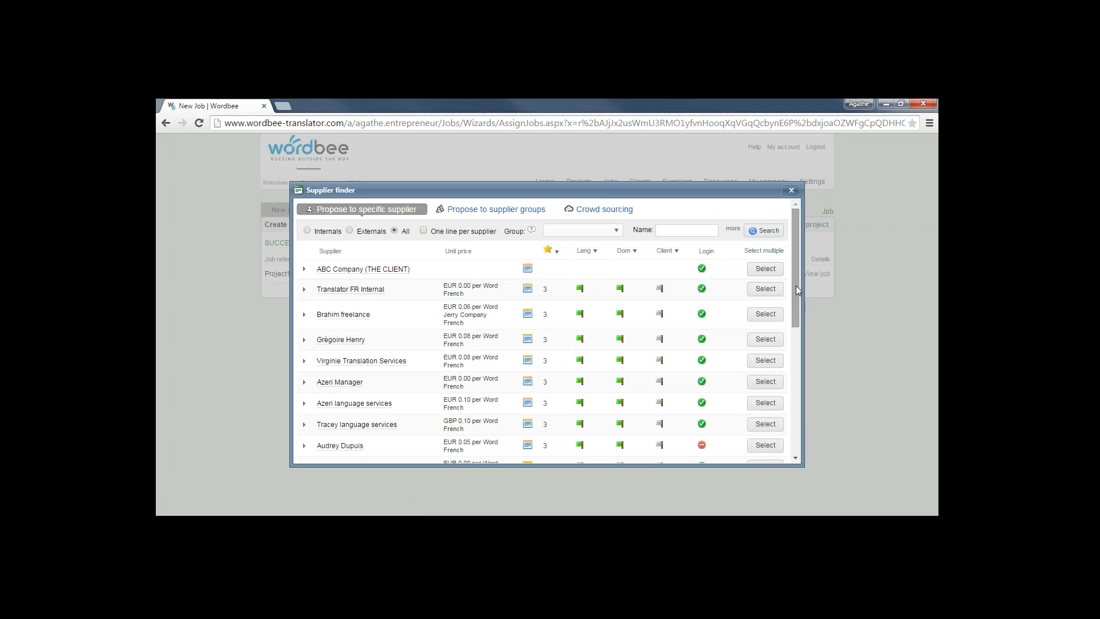
pyautogui.moveTo(796, 287); pyautogui.dragTo(800, 420)
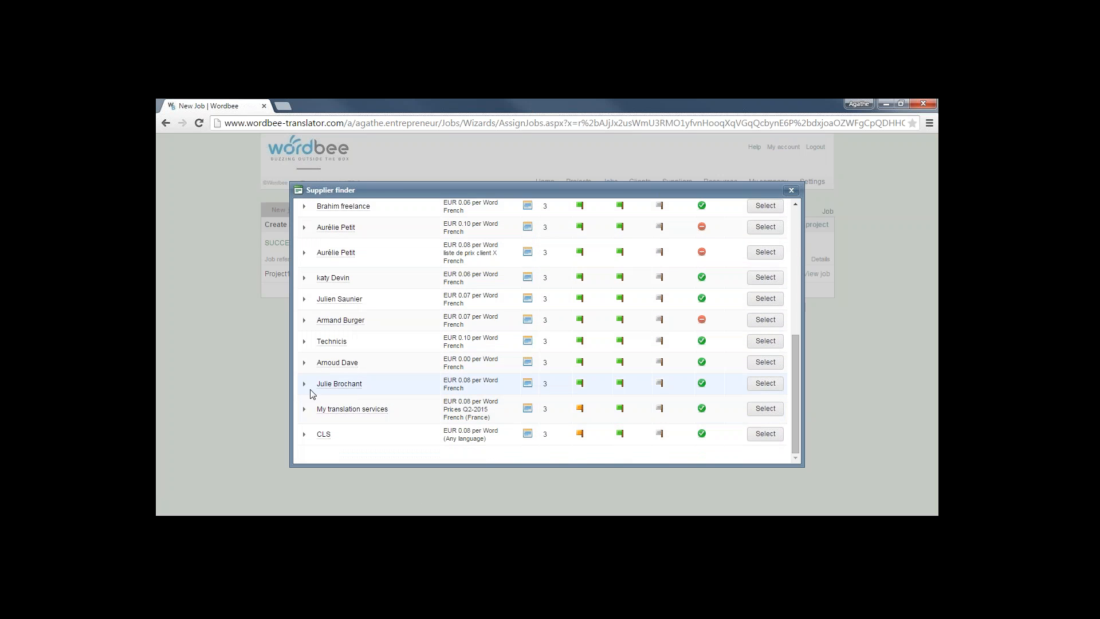
pyautogui.click(765, 384)
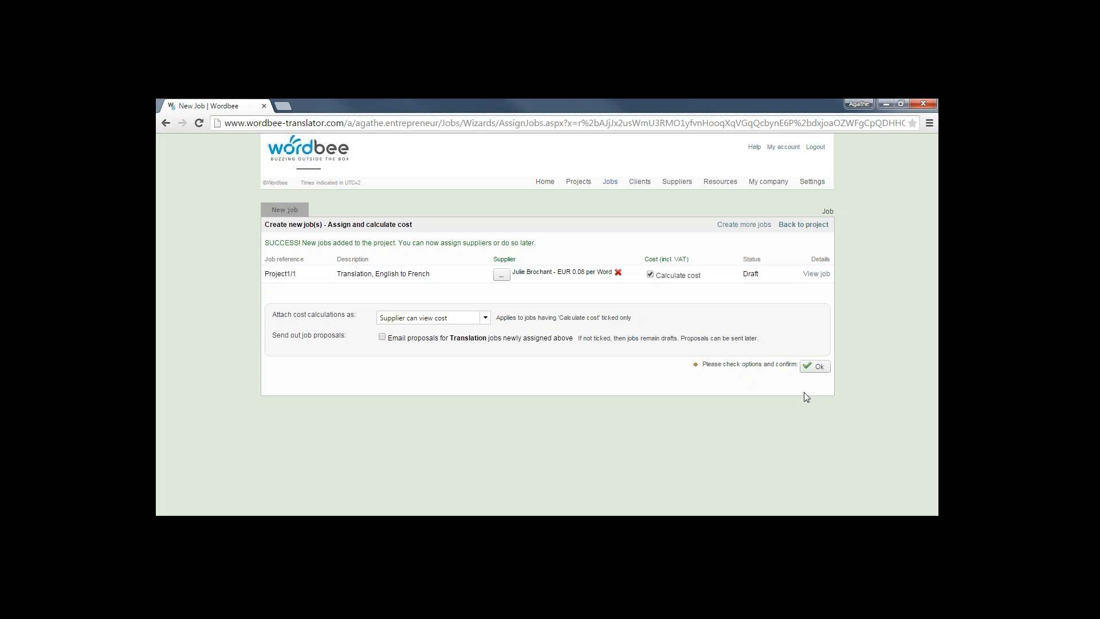
# Attach cost calculations as 'Supplier can view cost' and confirm assigning the job
pyautogui.click(486, 319)
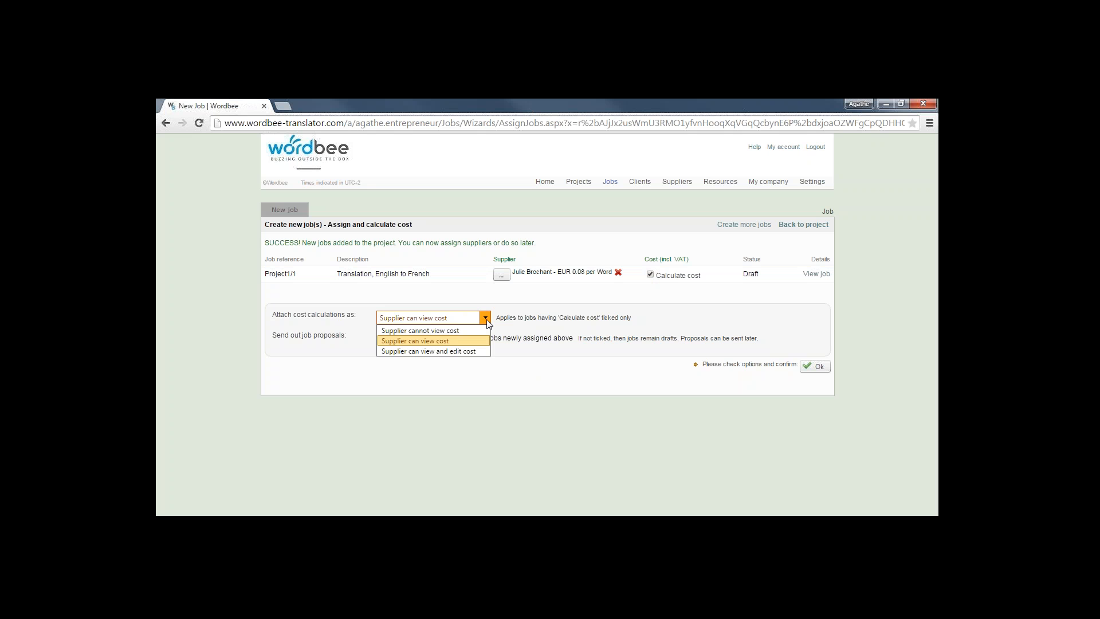
pyautogui.click(433, 336)
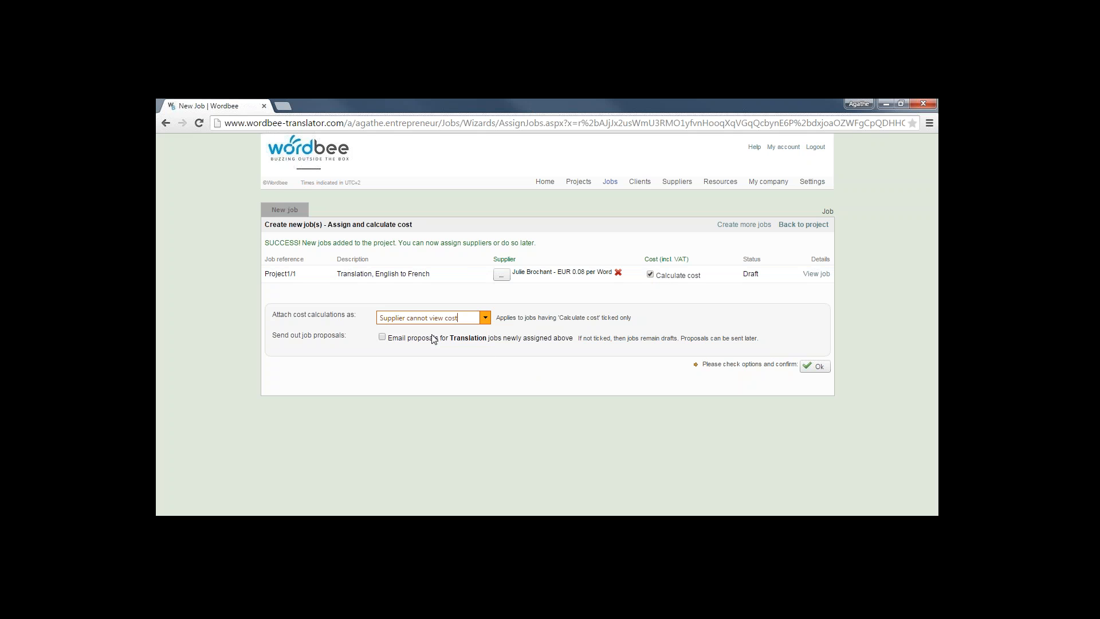
pyautogui.click(484, 321)
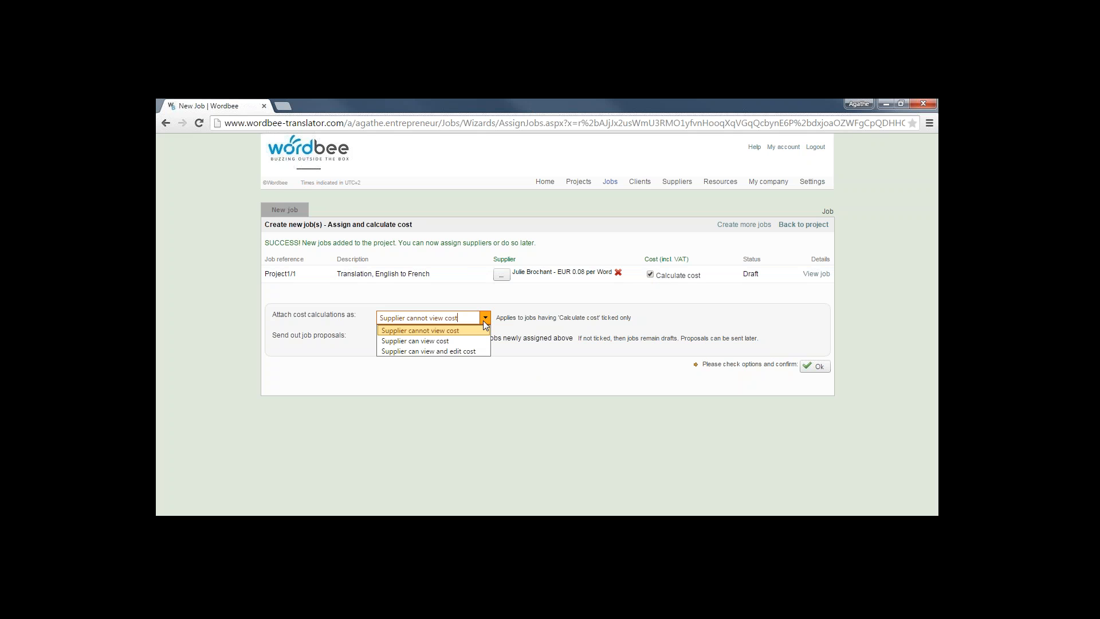
pyautogui.click(403, 341)
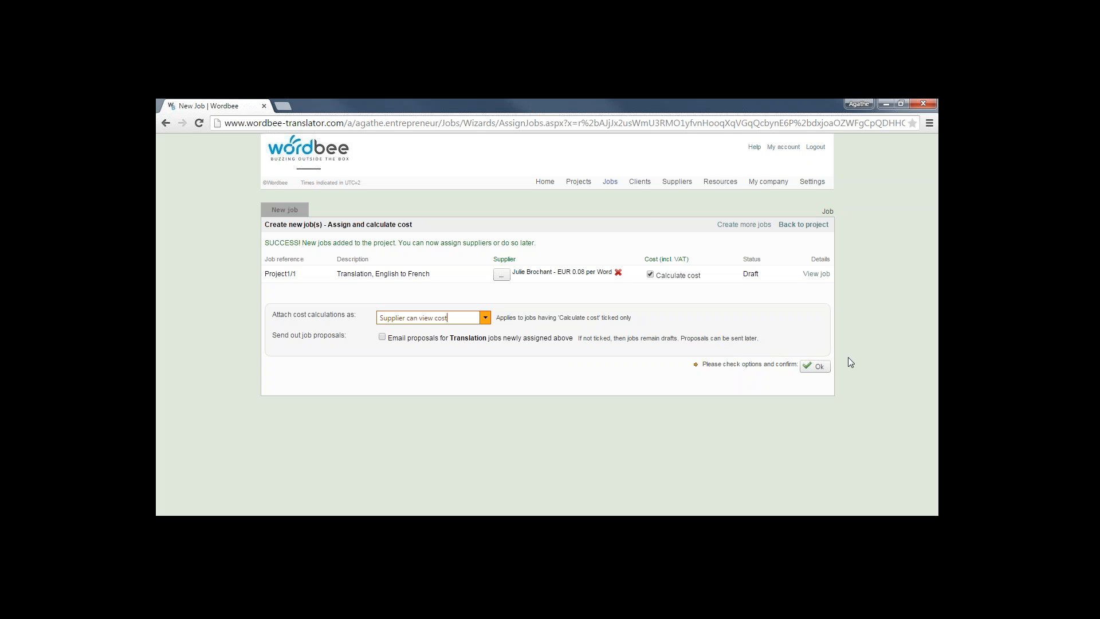
pyautogui.click(826, 370)
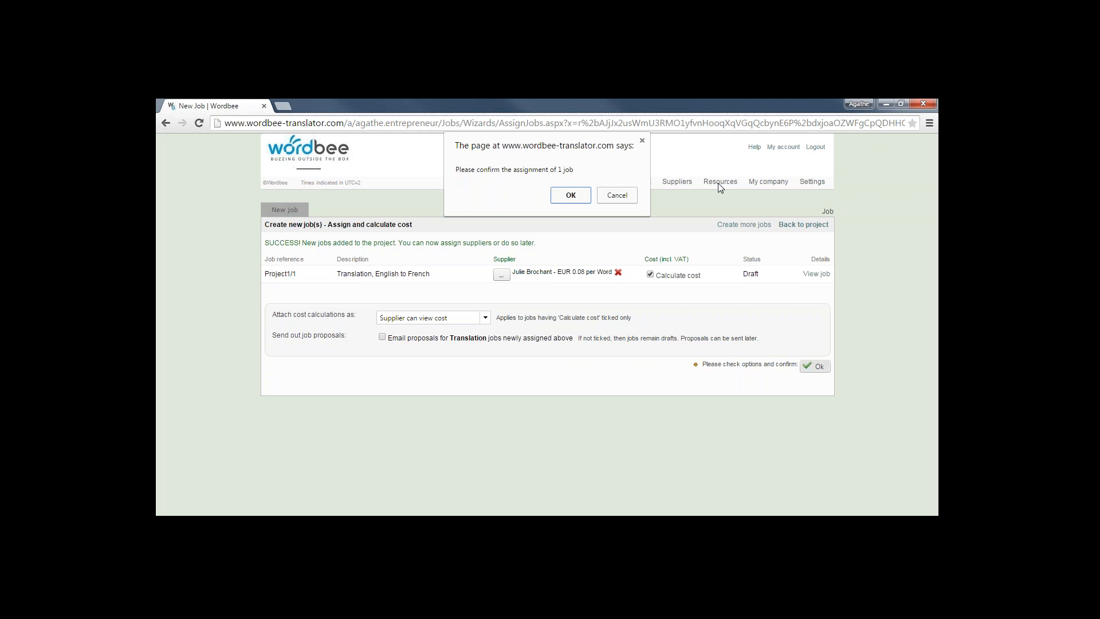
pyautogui.click(571, 195)
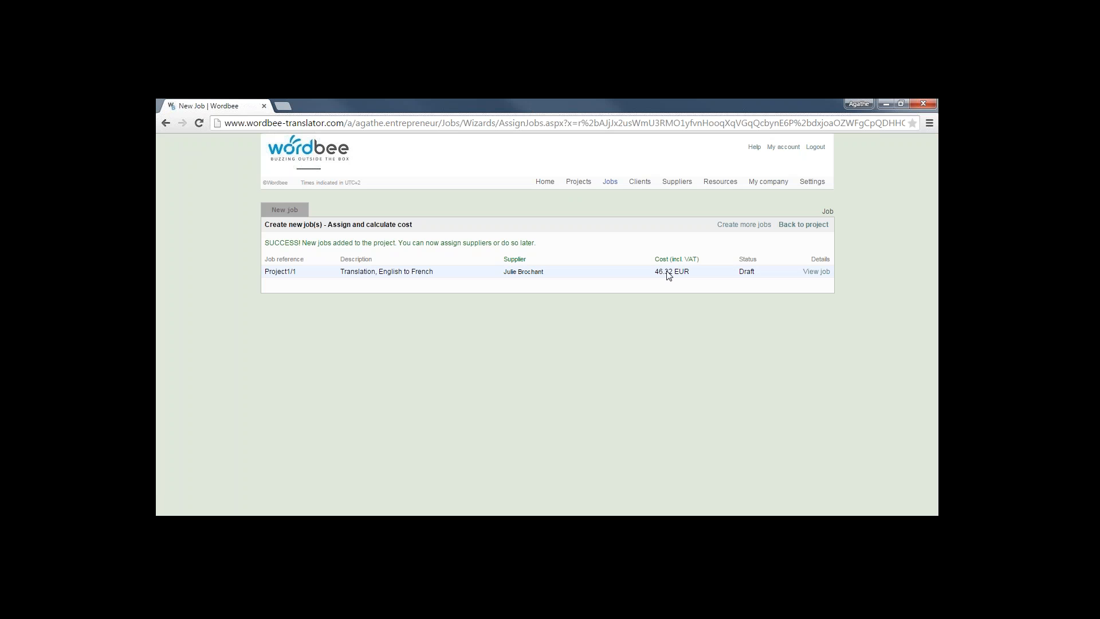
# Open the Project1/1 quote from the Cost tab and maximise it to show the 46.32 € total
pyautogui.click(813, 226)
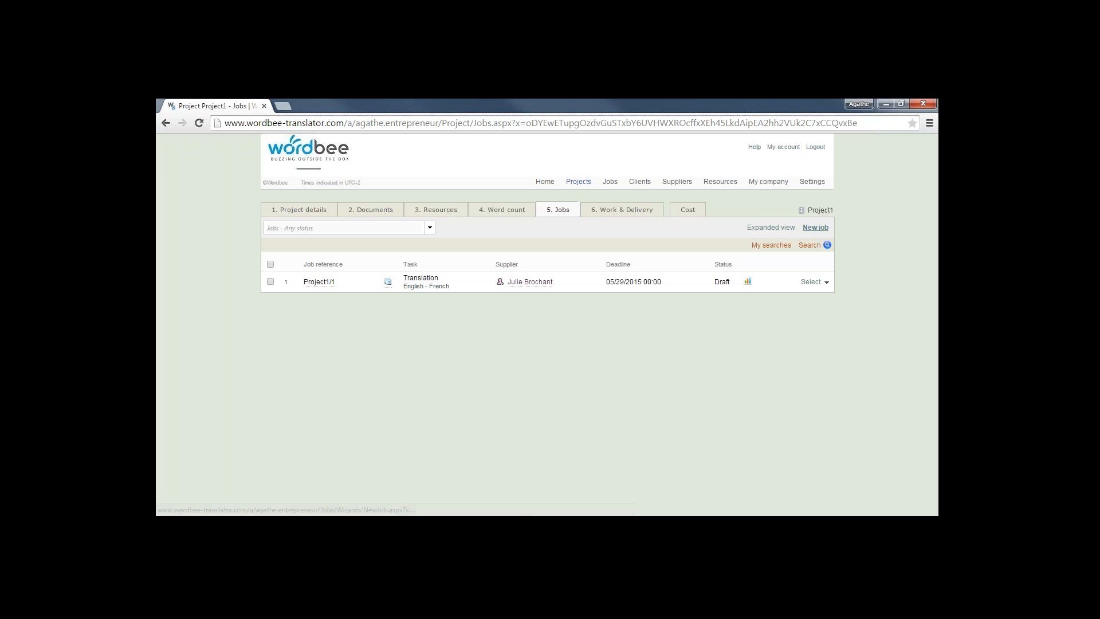
pyautogui.click(687, 215)
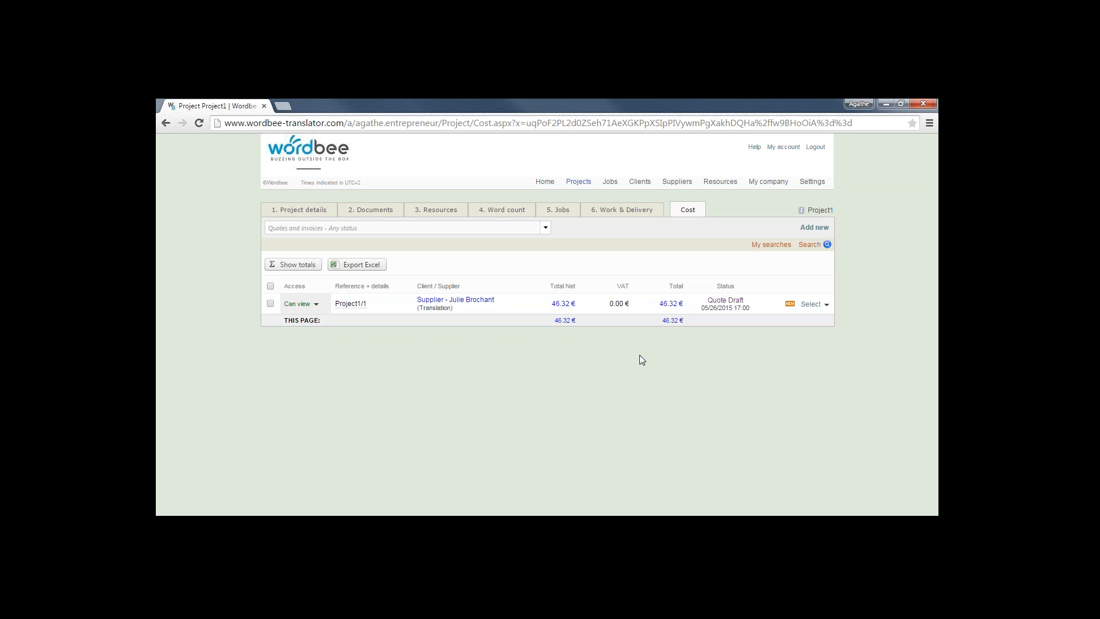
pyautogui.click(809, 305)
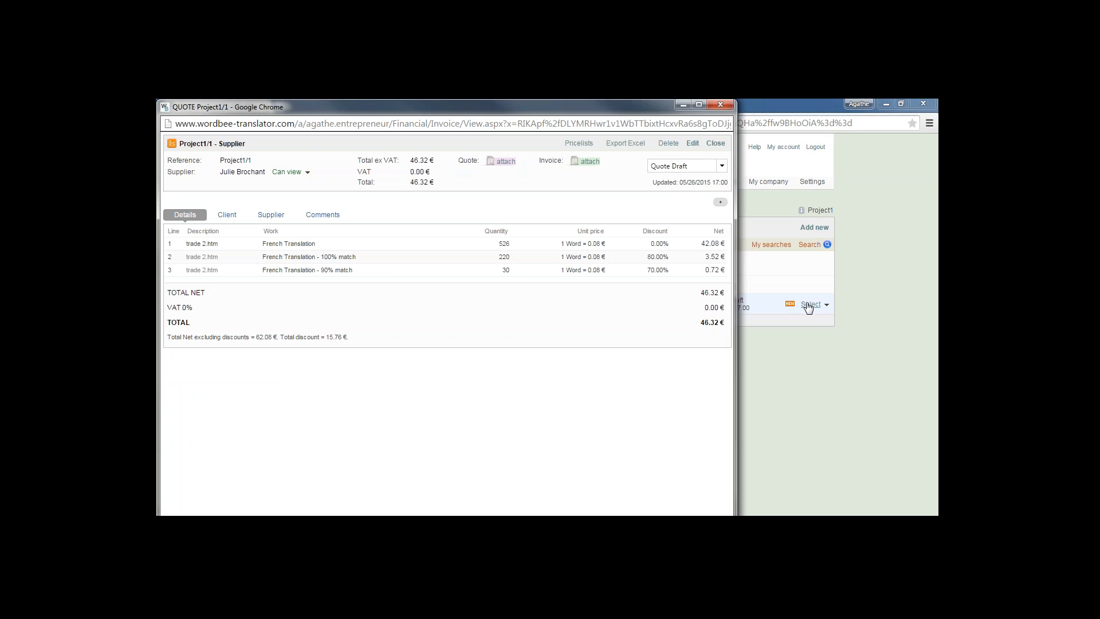
pyautogui.click(699, 104)
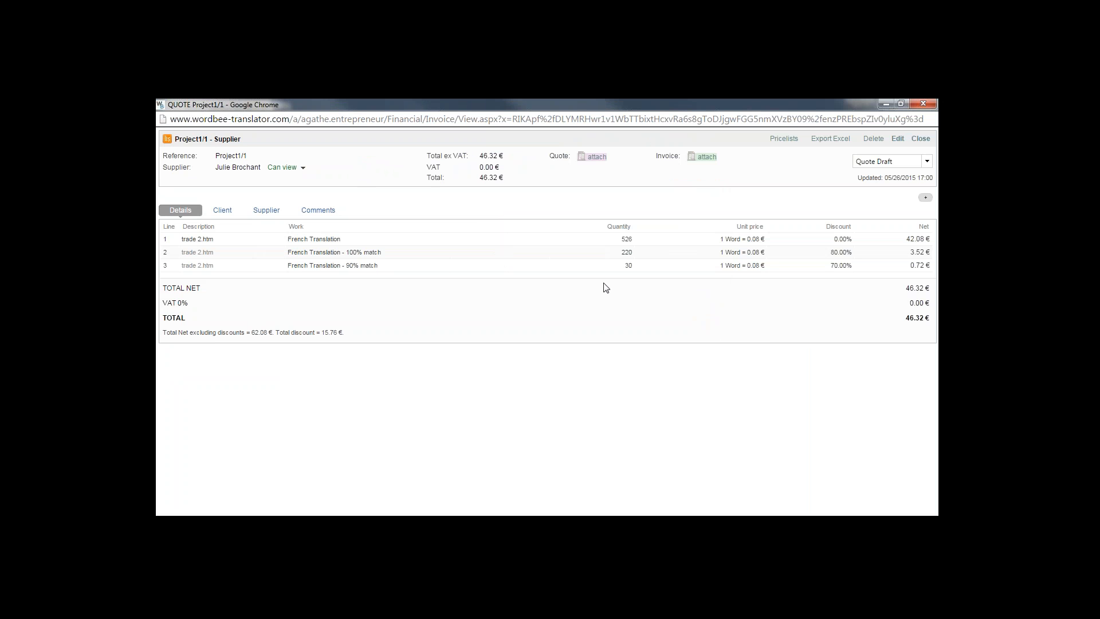
# Create the quote file from the template and preview Project11 - quote.pdf
pyautogui.click(596, 157)
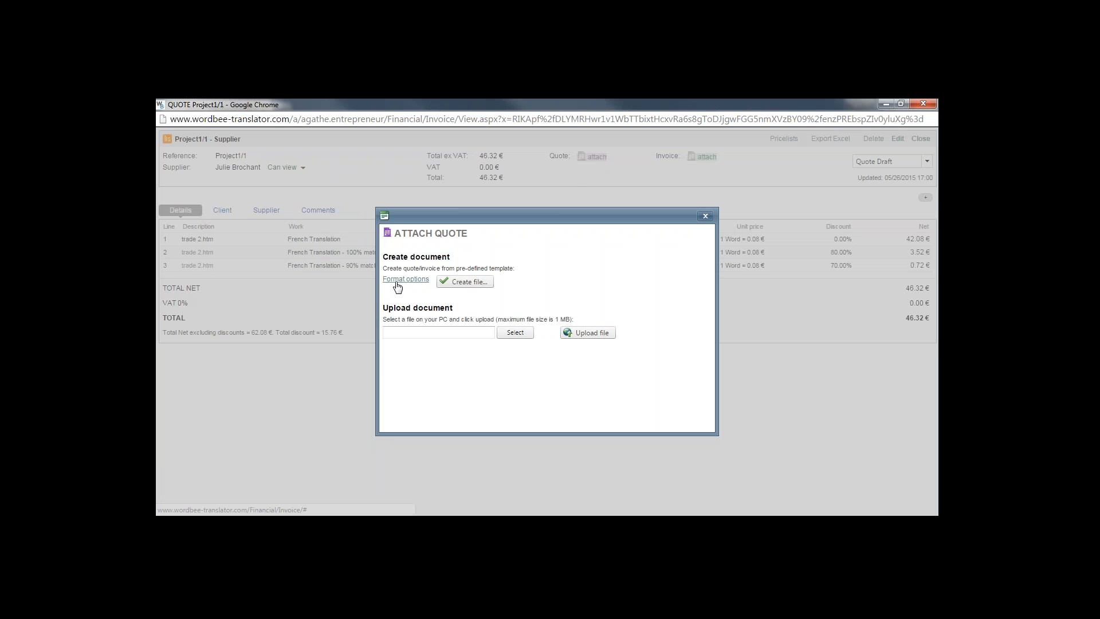
pyautogui.click(397, 280)
pyautogui.click(456, 282)
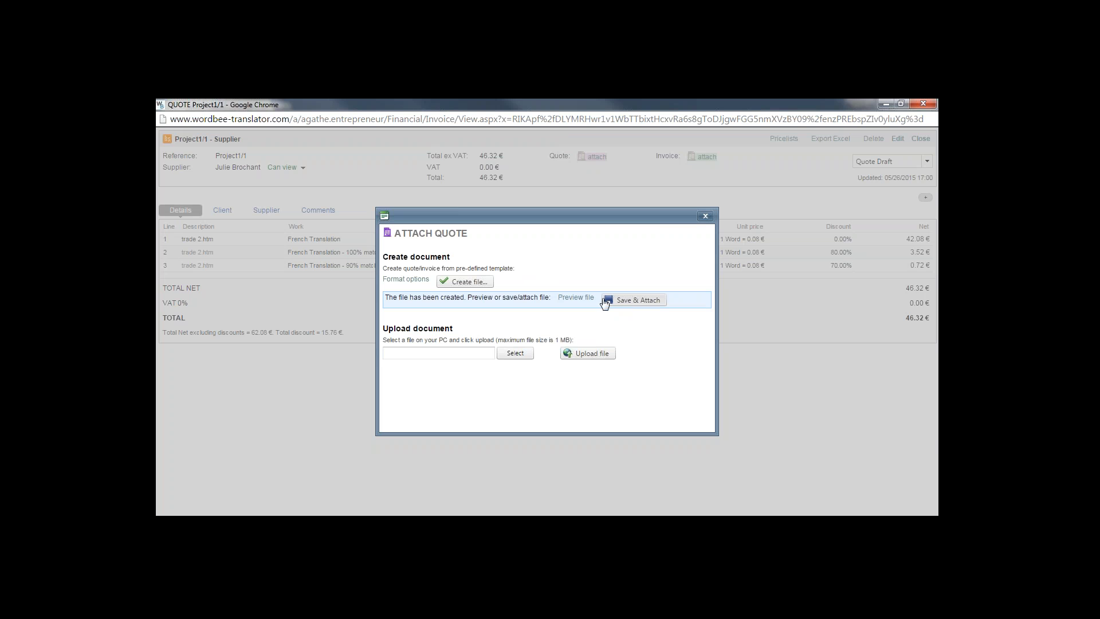
pyautogui.click(573, 298)
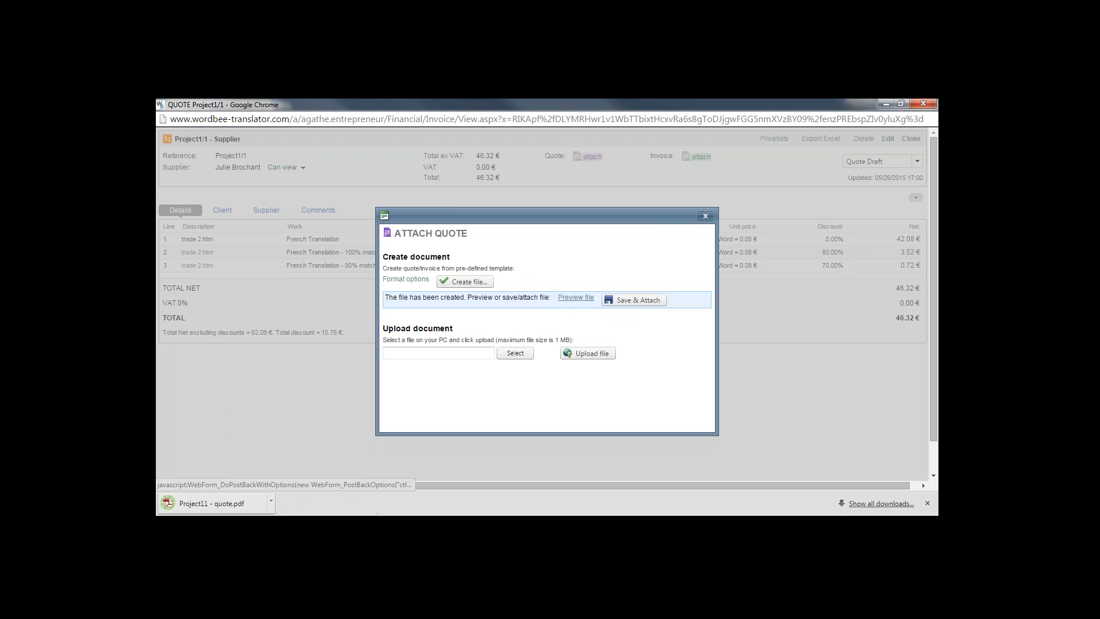
pyautogui.click(212, 503)
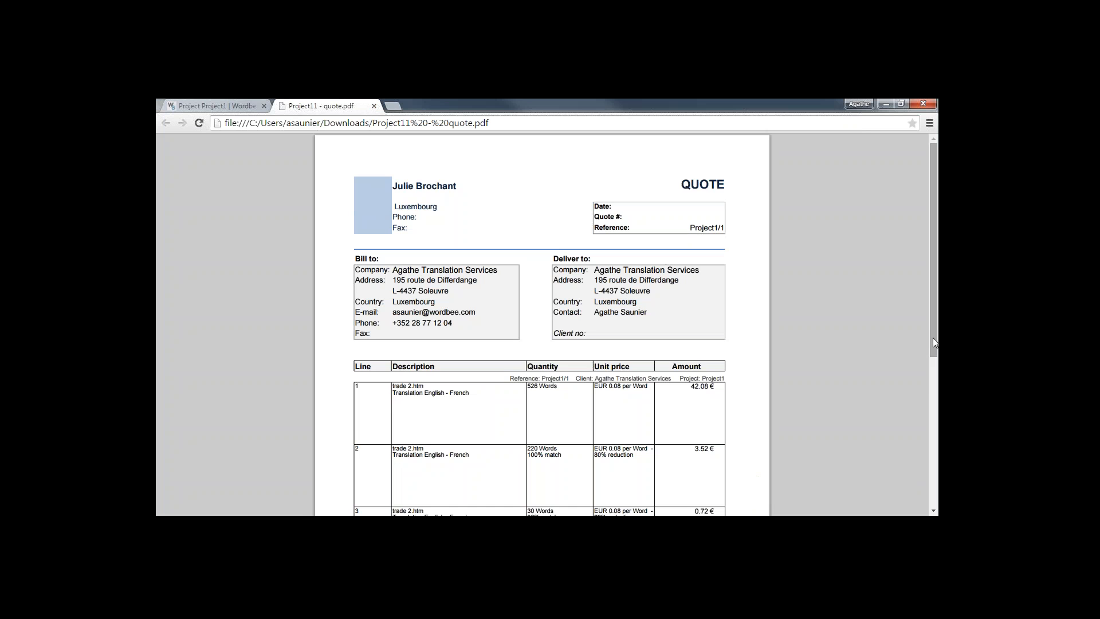
pyautogui.moveTo(933, 338); pyautogui.dragTo(906, 245)
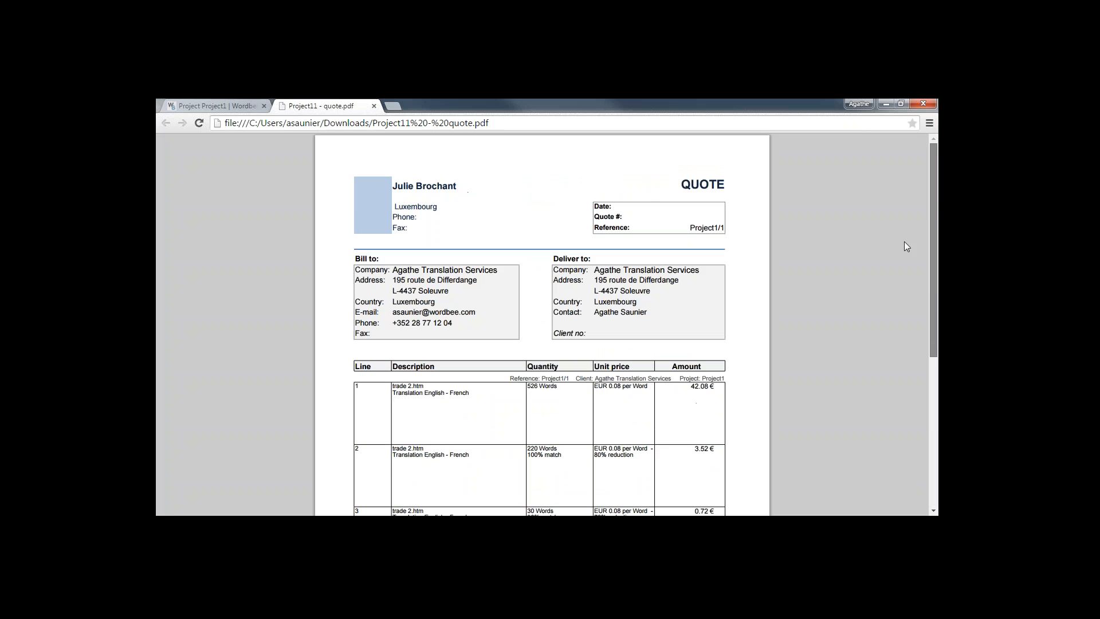
# Reopen the Project1/1 supplier quote, regenerate the quote file and save-attach it
pyautogui.click(374, 106)
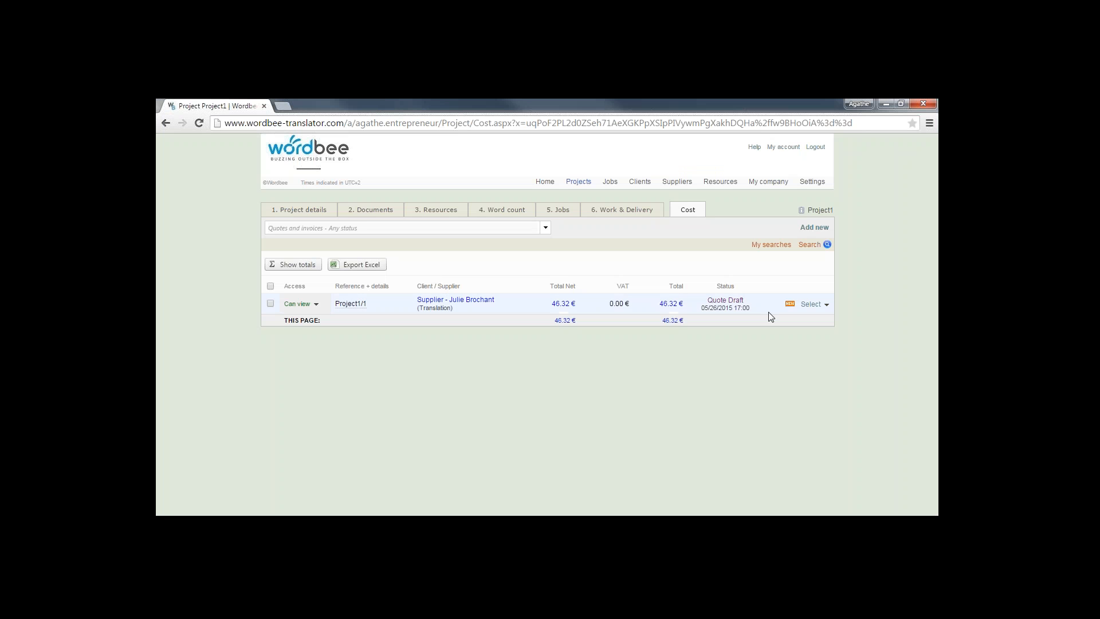
pyautogui.click(811, 304)
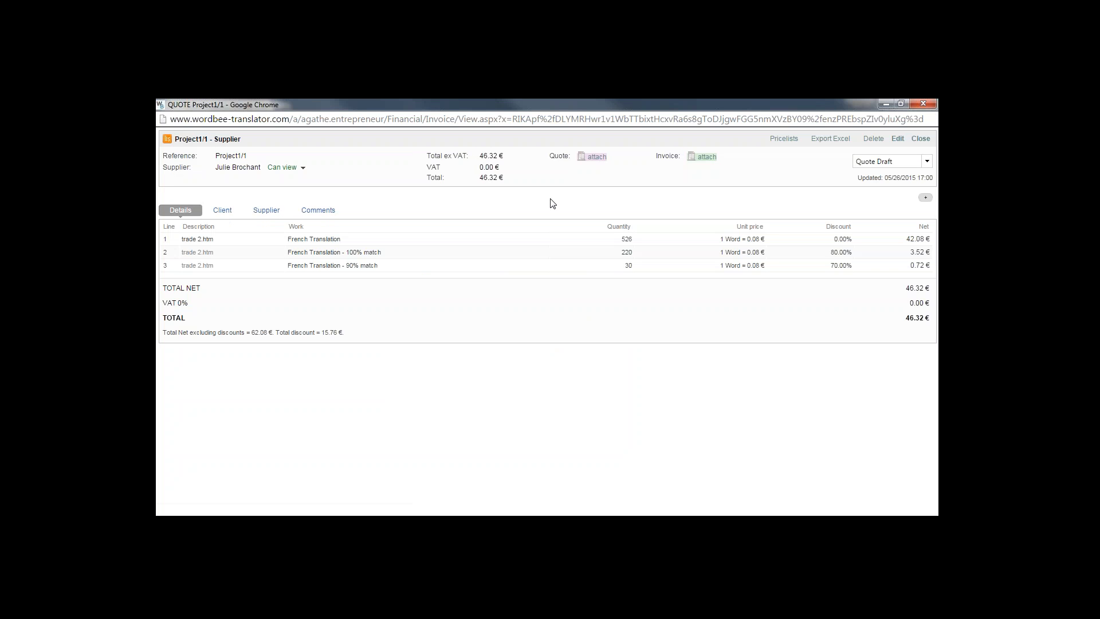
pyautogui.click(593, 156)
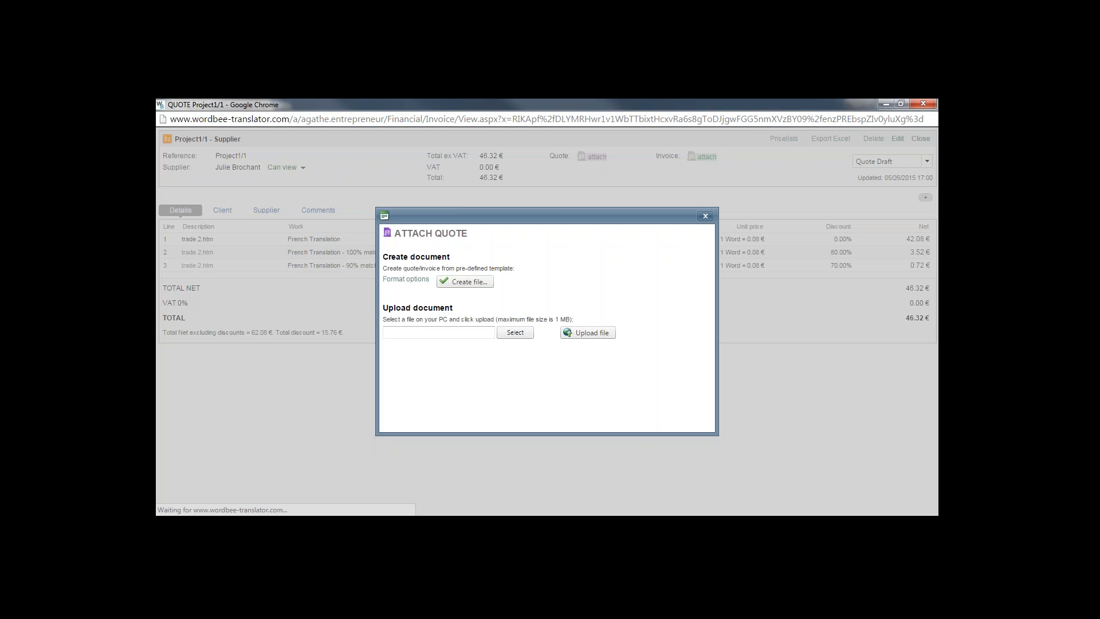
pyautogui.click(464, 283)
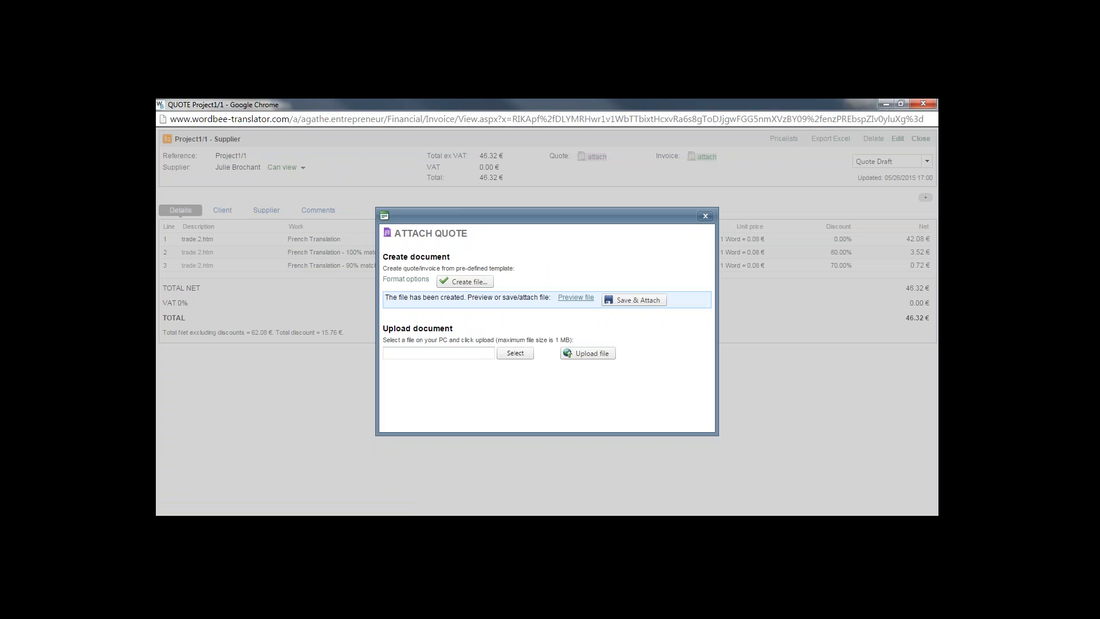
pyautogui.click(631, 304)
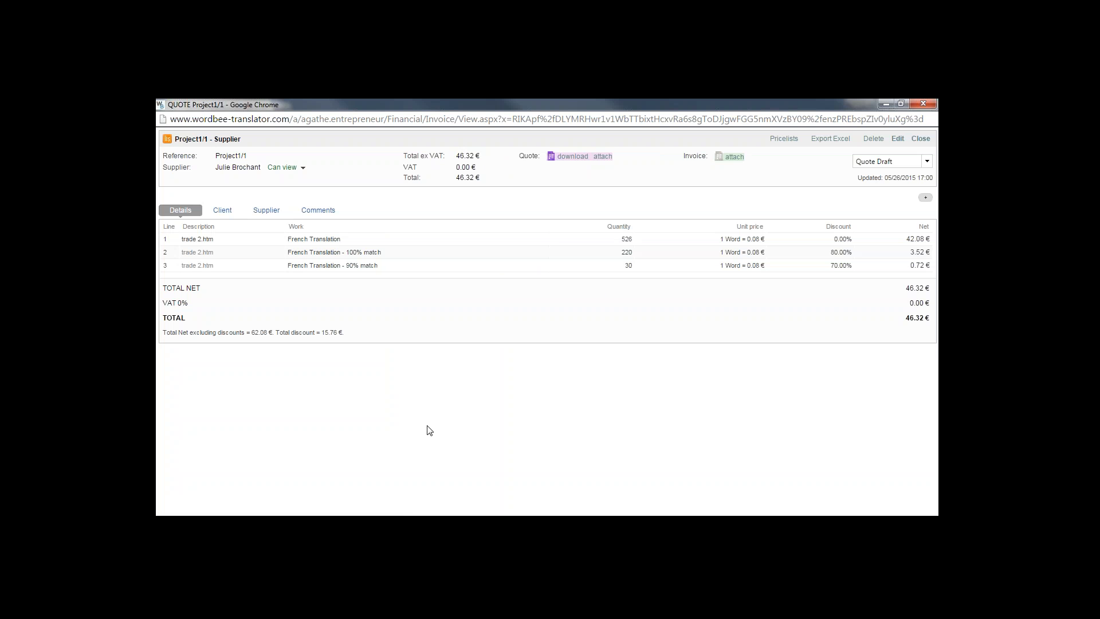
pyautogui.click(734, 158)
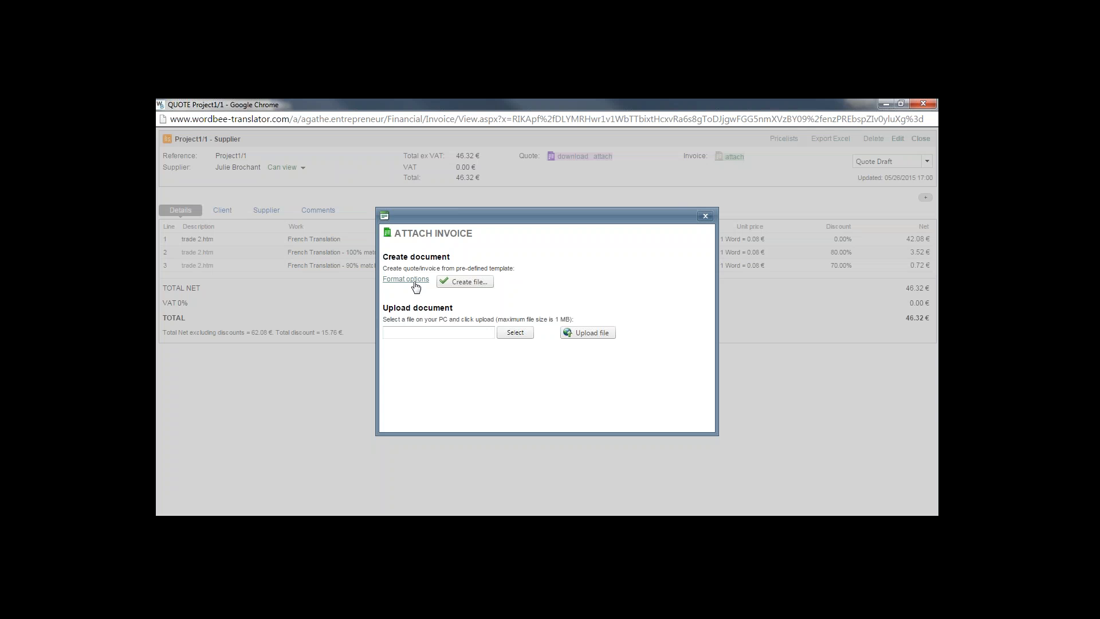
pyautogui.click(415, 281)
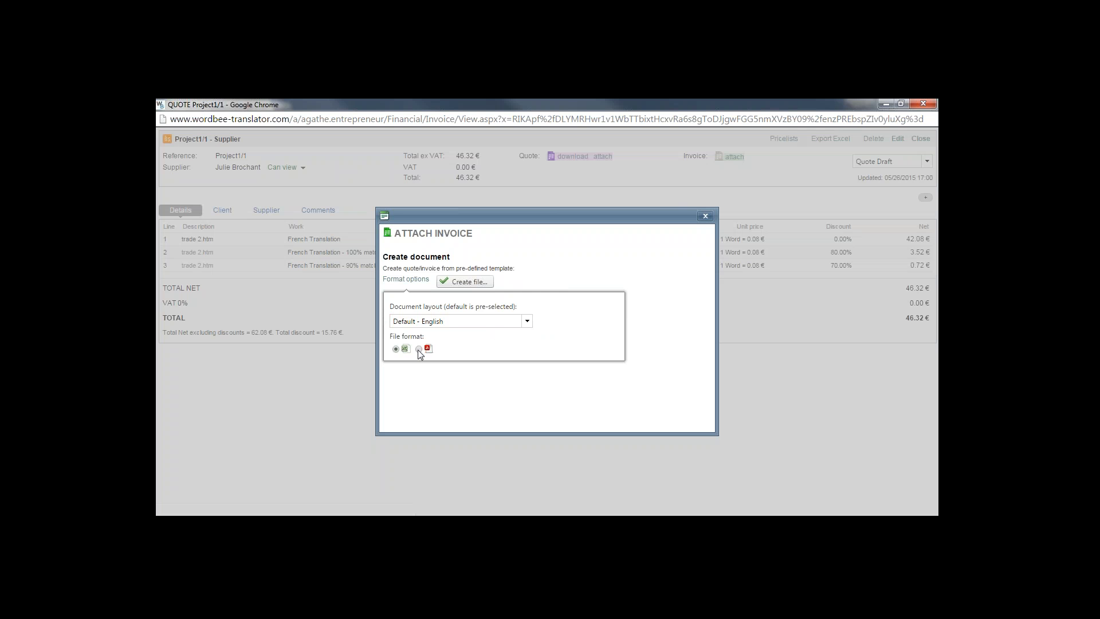
pyautogui.click(417, 281)
pyautogui.click(527, 321)
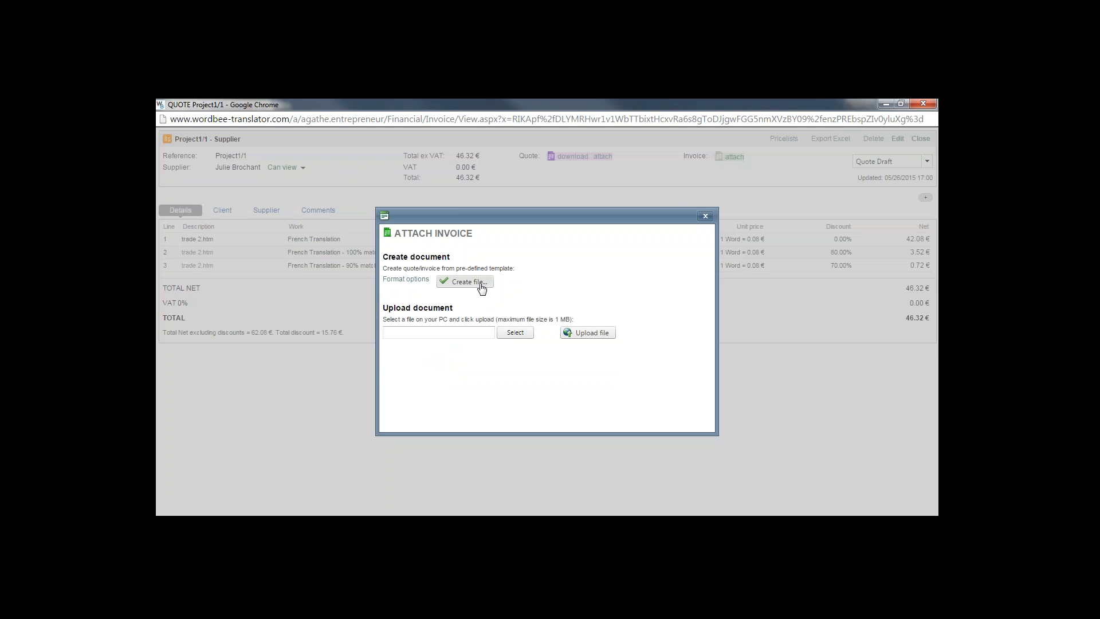
pyautogui.click(705, 217)
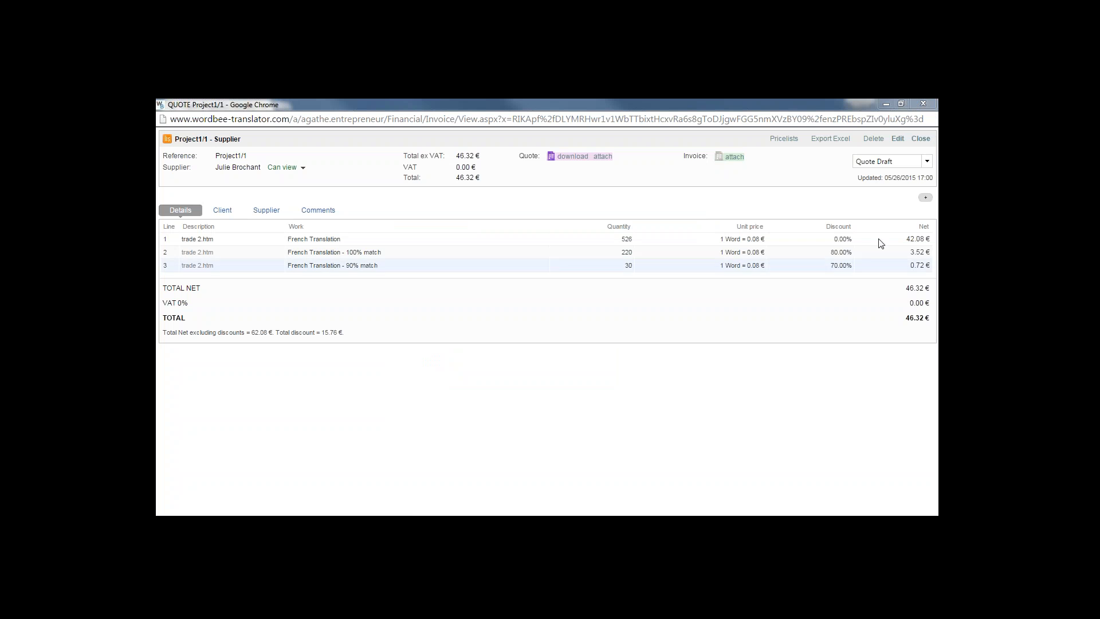
# Change the supplier quote status to Quote Sent and close the quote window
pyautogui.click(928, 161)
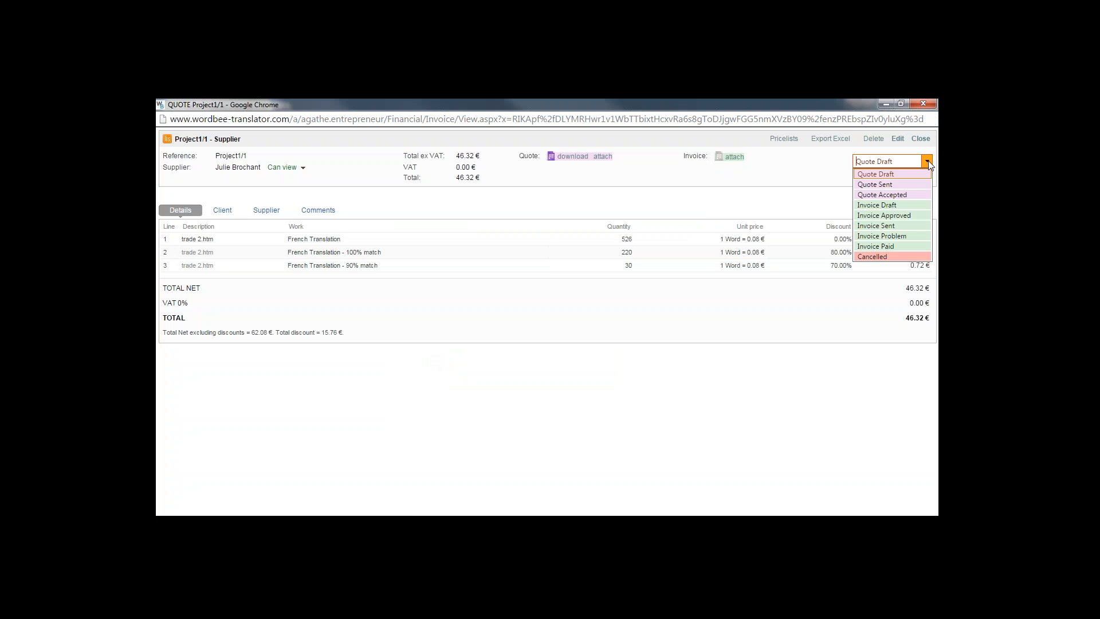
pyautogui.click(898, 185)
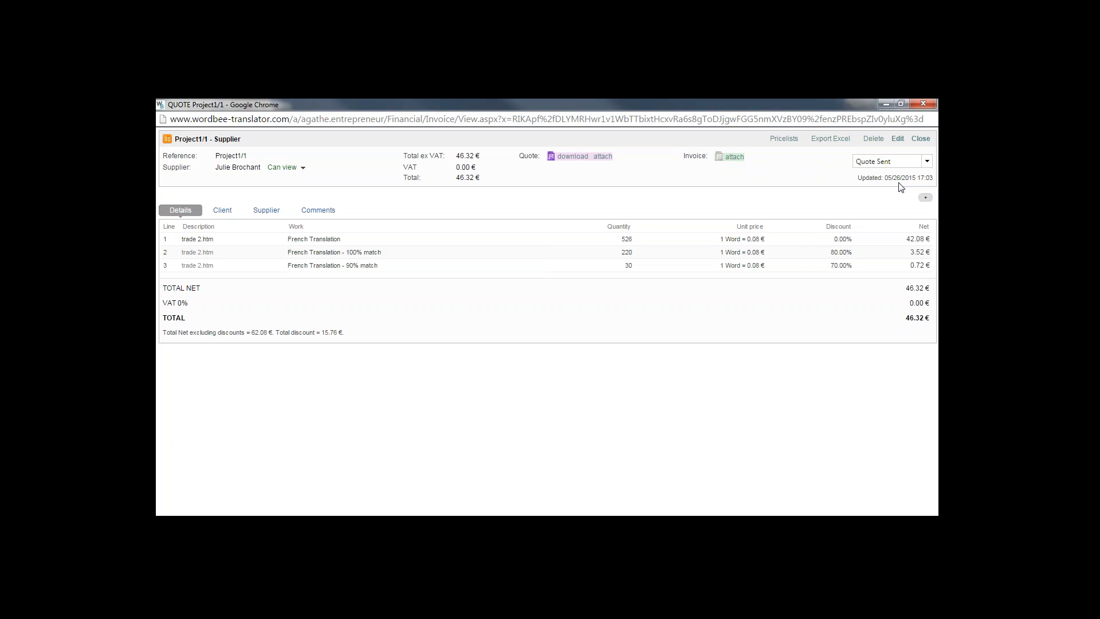
pyautogui.click(926, 102)
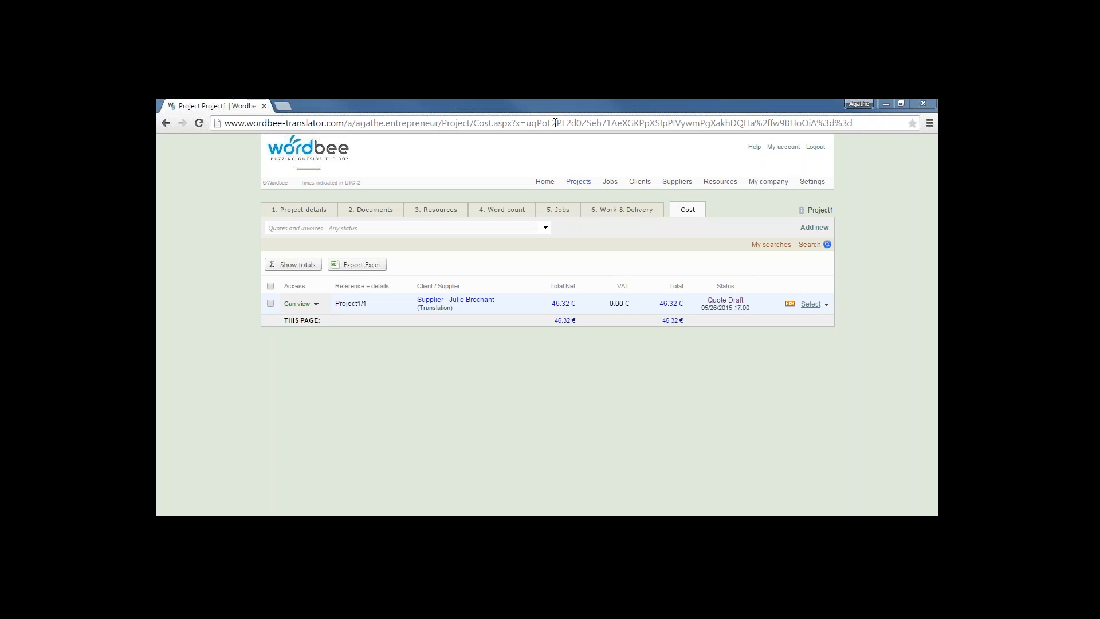
# Reload the Cost page to show the Project1/1 entry at 46.32 €
pyautogui.click(581, 122)
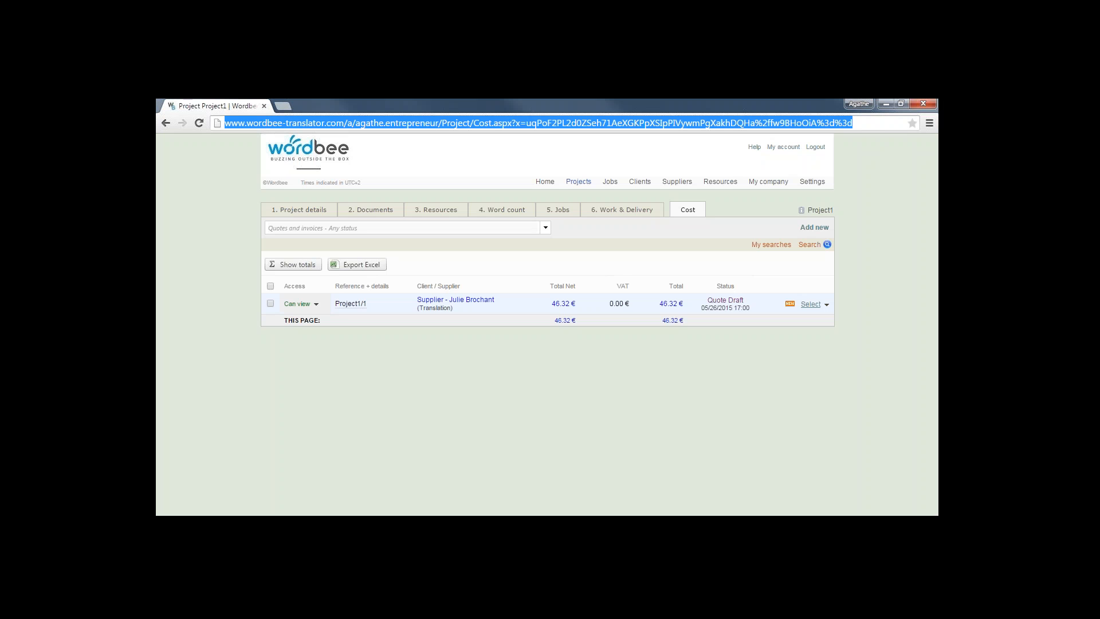
pyautogui.press('Return')
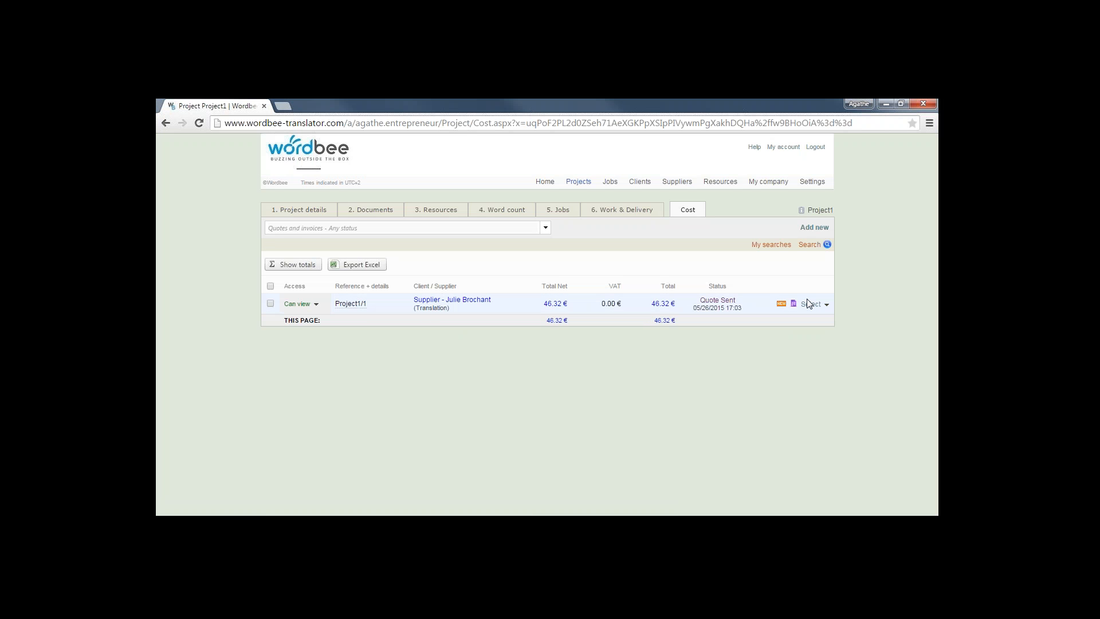
# Add a client quote for Project1 using the ABC pricelist, giving four lines totalling 48.32 €
pyautogui.click(820, 228)
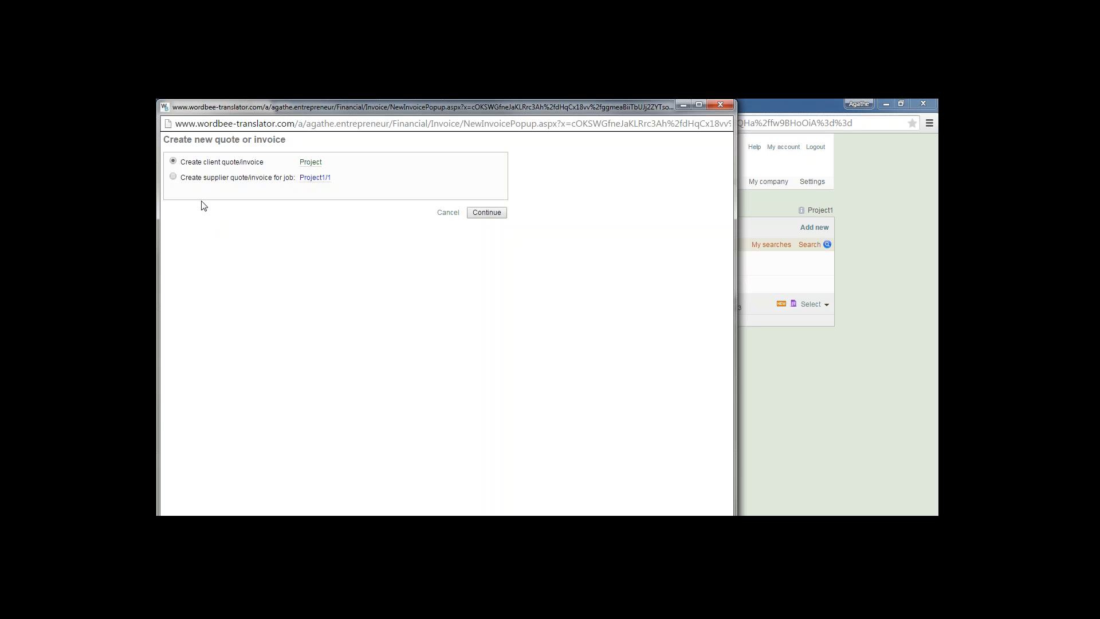
pyautogui.click(497, 215)
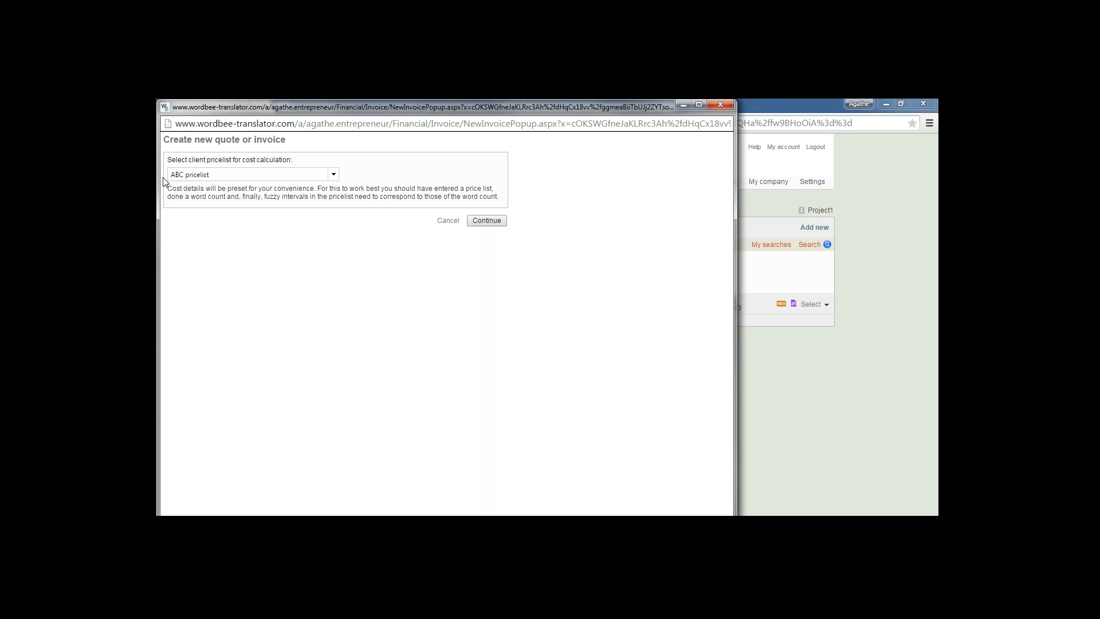
pyautogui.click(487, 220)
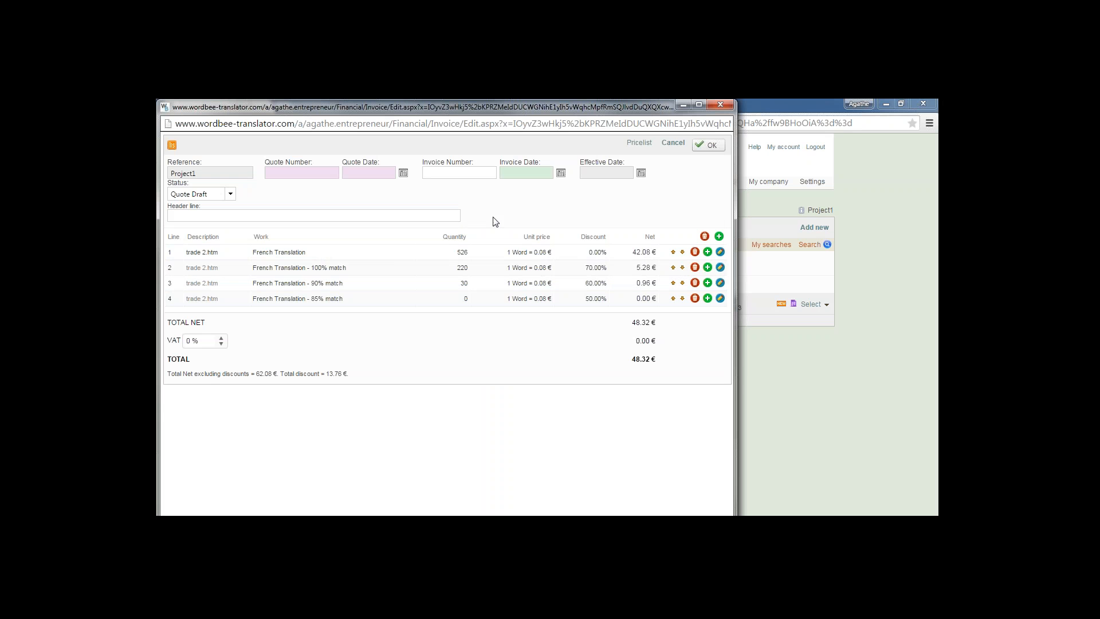
# Maximize the quote editor and open line 1, then close it without changes
pyautogui.click(704, 104)
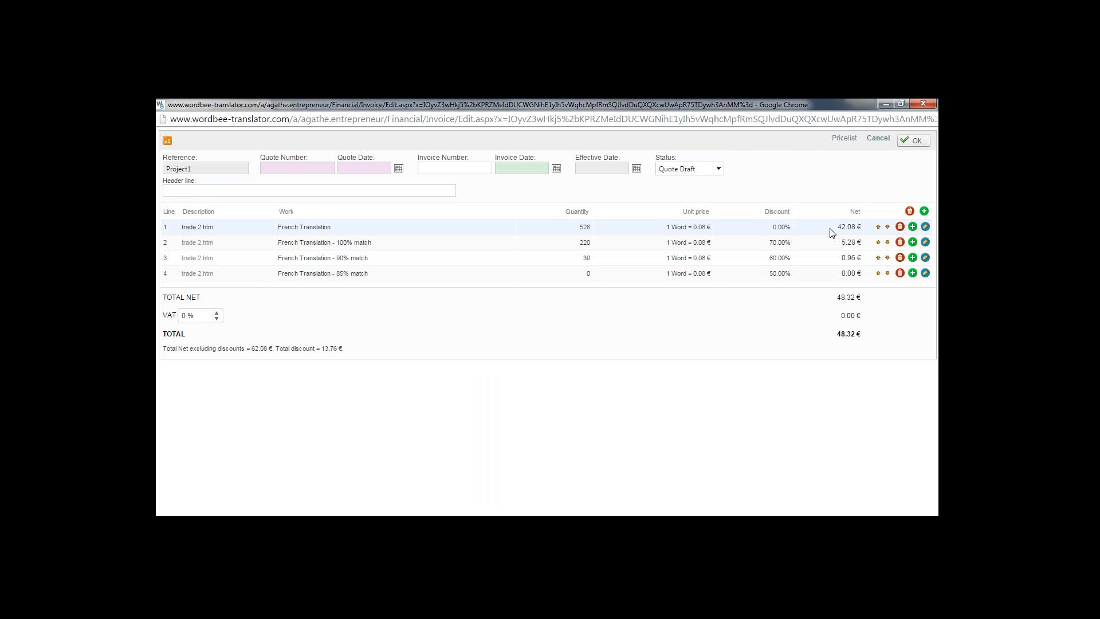
pyautogui.click(926, 228)
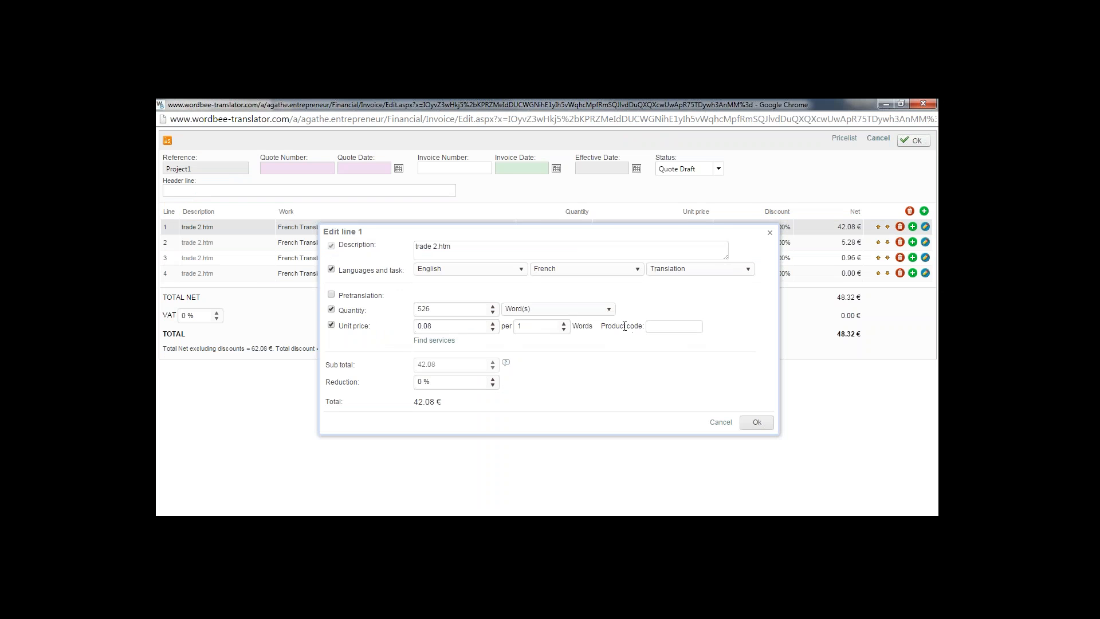
pyautogui.click(771, 234)
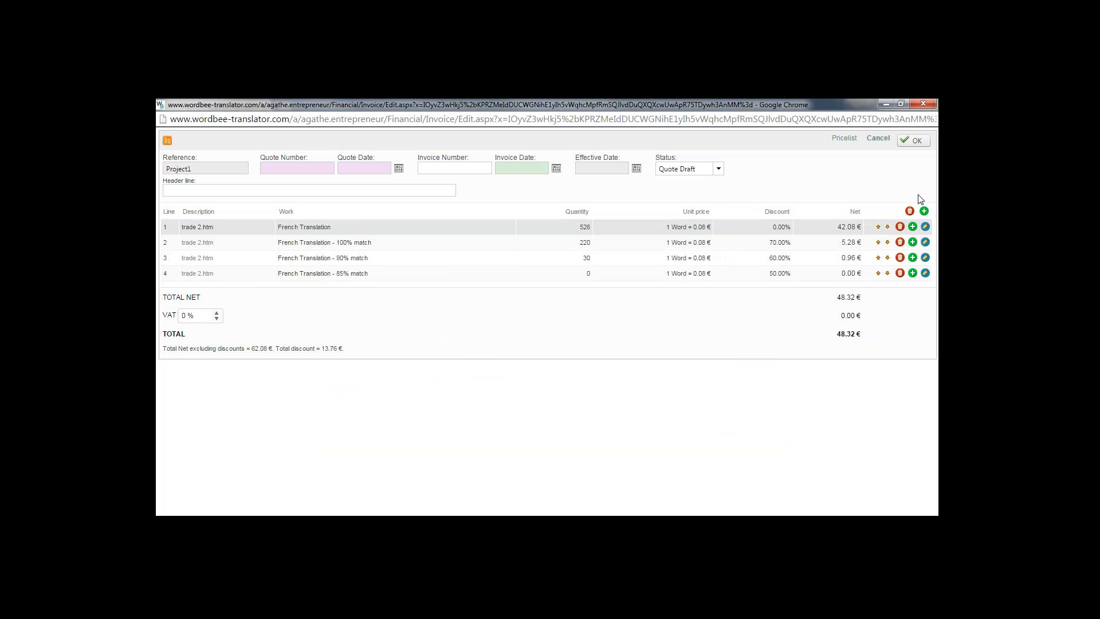
# Add a blank new line to the quote and save it at 48.32 €
pyautogui.click(924, 212)
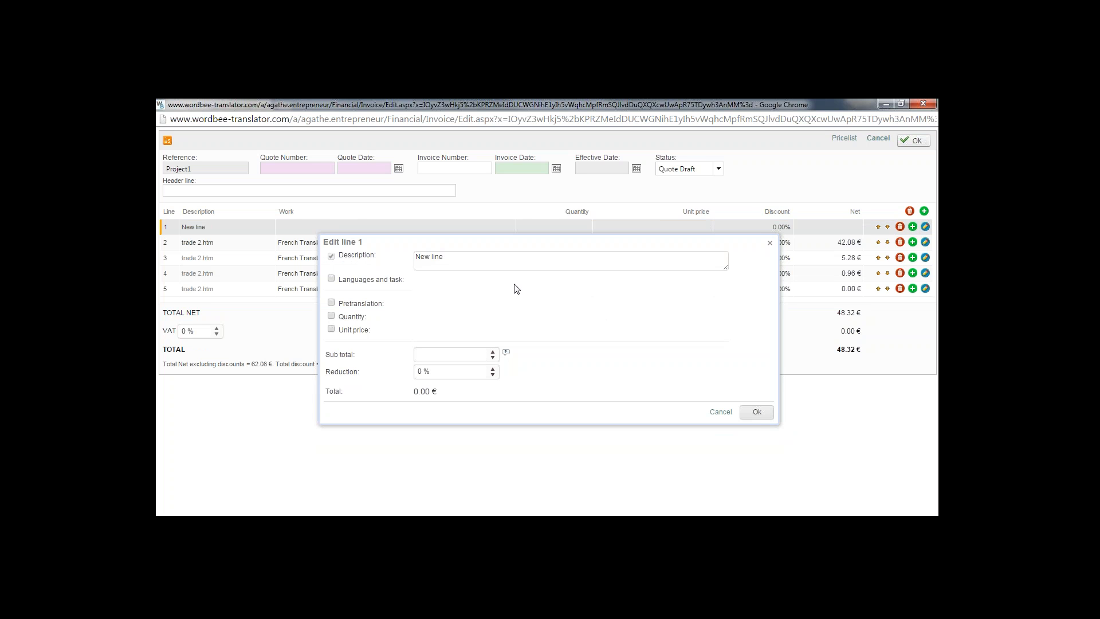
pyautogui.click(771, 243)
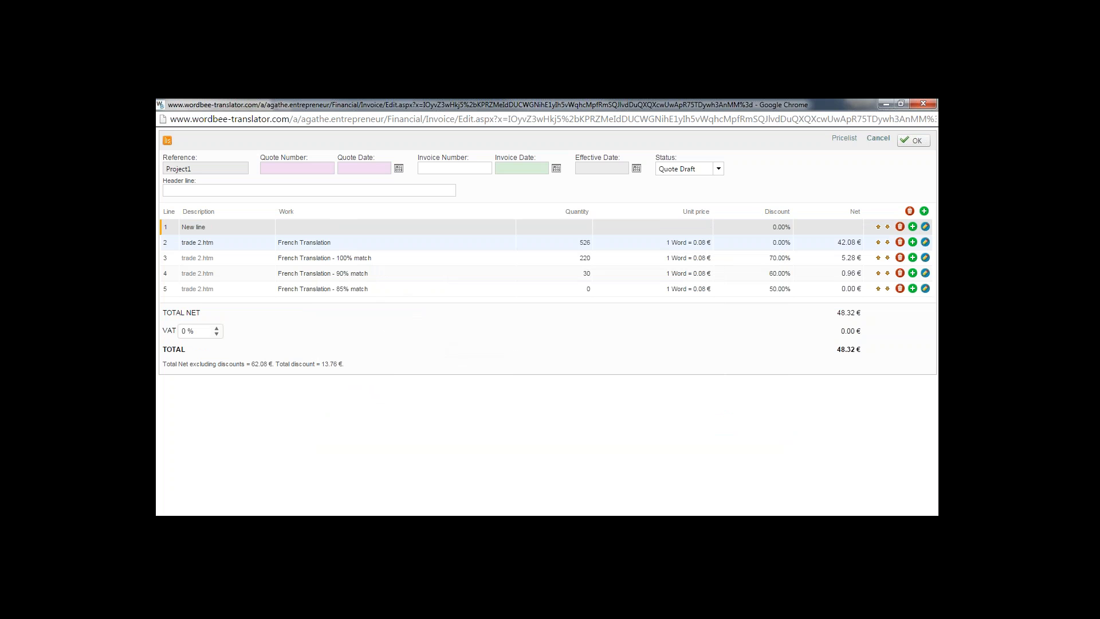
pyautogui.click(911, 144)
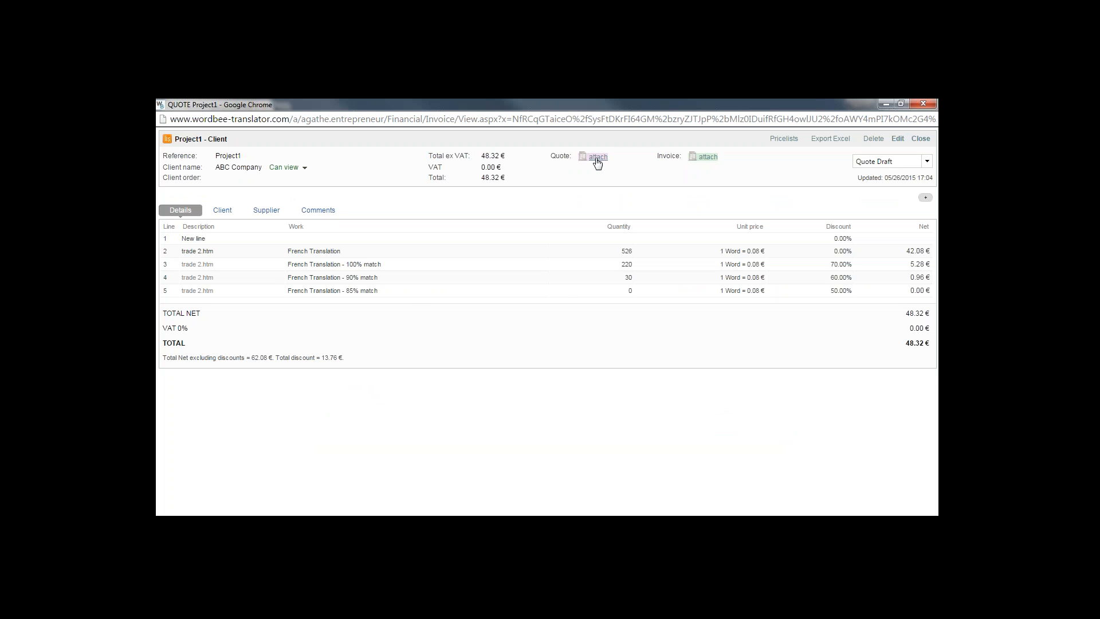
# Generate the quote document from the template and attach it with Save & Attach
pyautogui.click(597, 158)
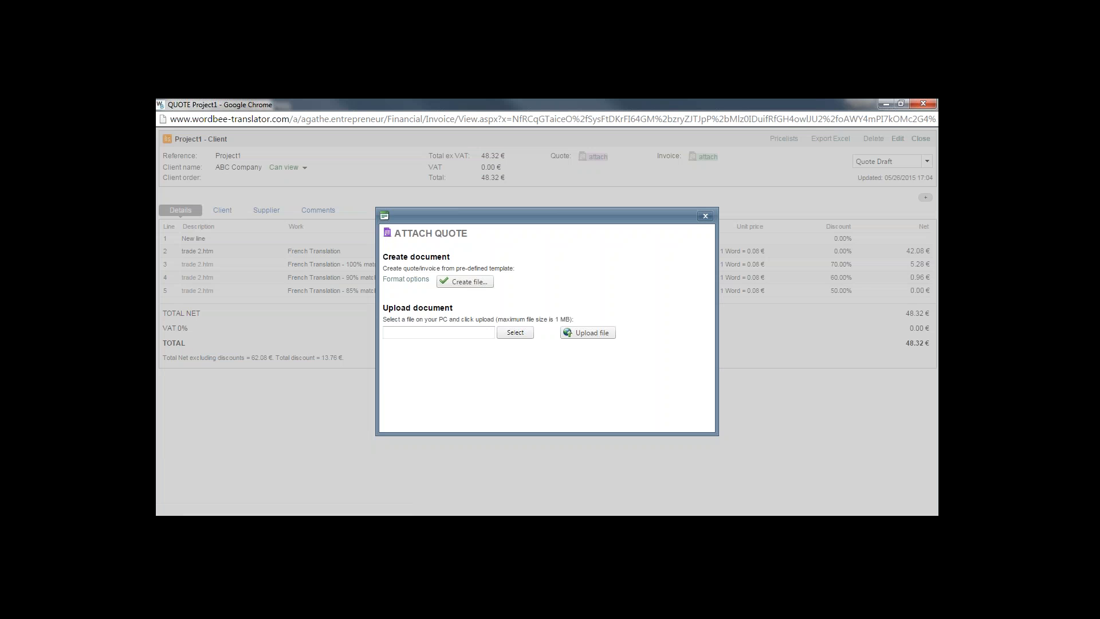
pyautogui.click(455, 281)
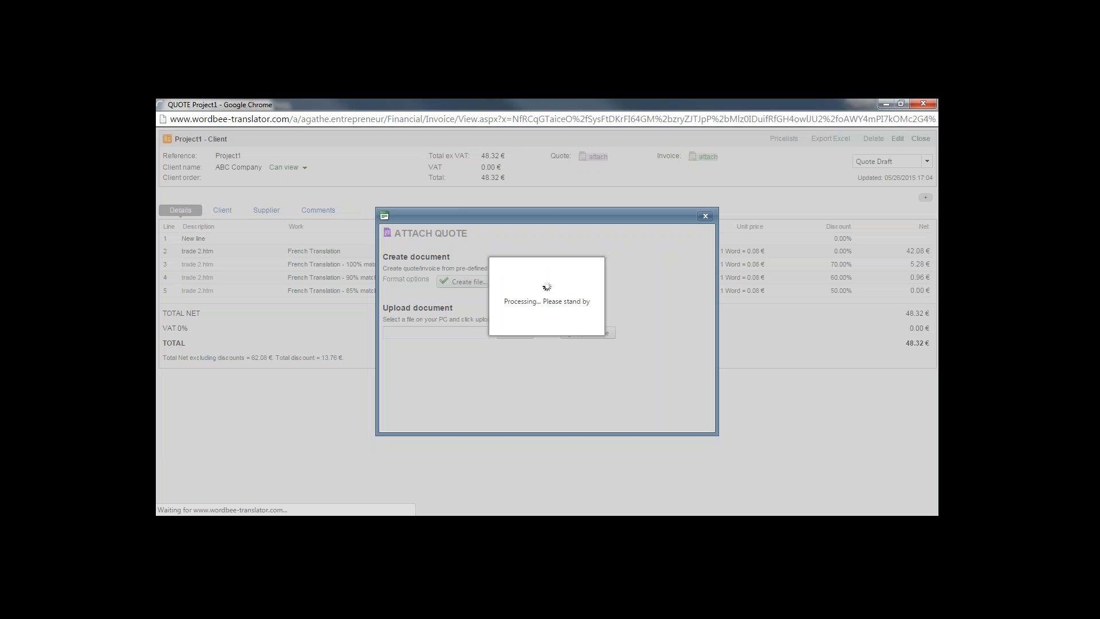
pyautogui.click(624, 300)
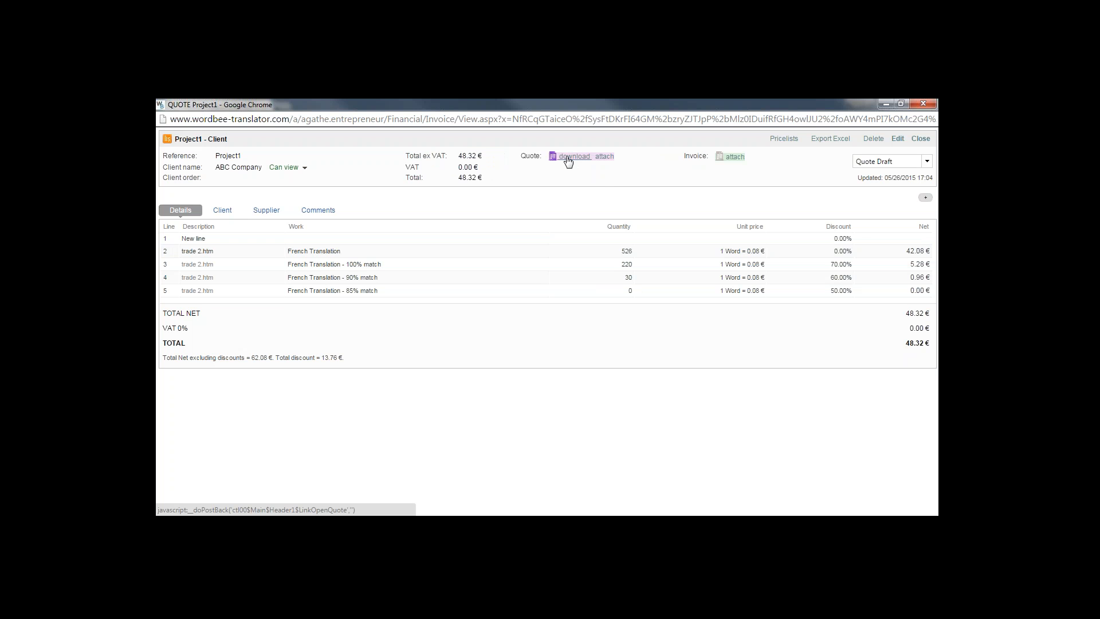
# Close the quote, reload Project1's Cost page, and switch to Work & Delivery showing trade 2.htm
pyautogui.click(924, 105)
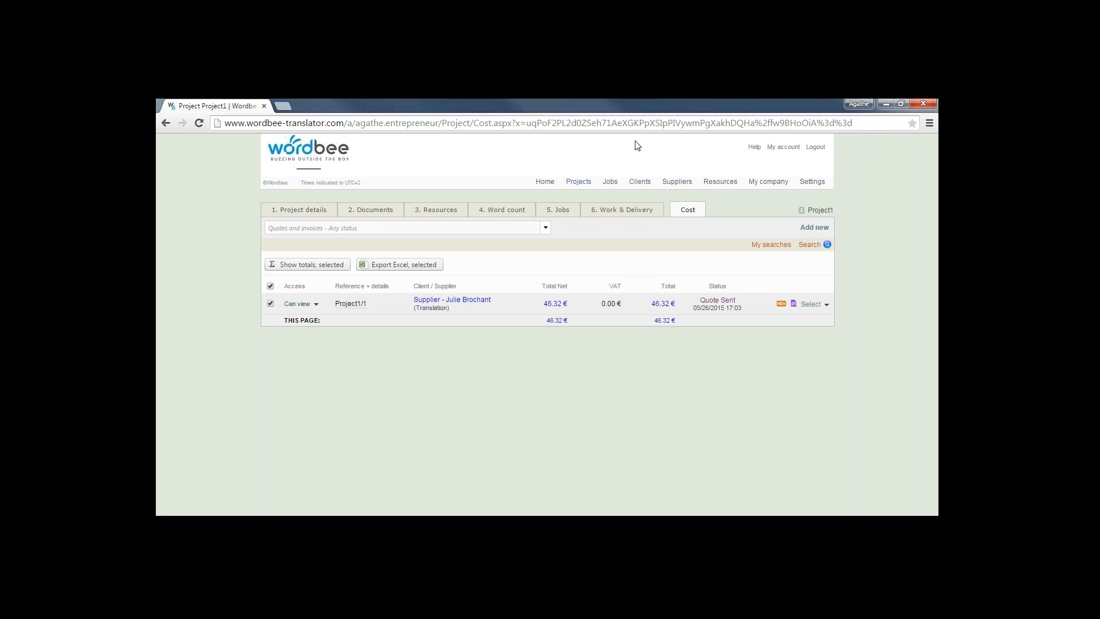
pyautogui.click(644, 123)
pyautogui.press('Return')
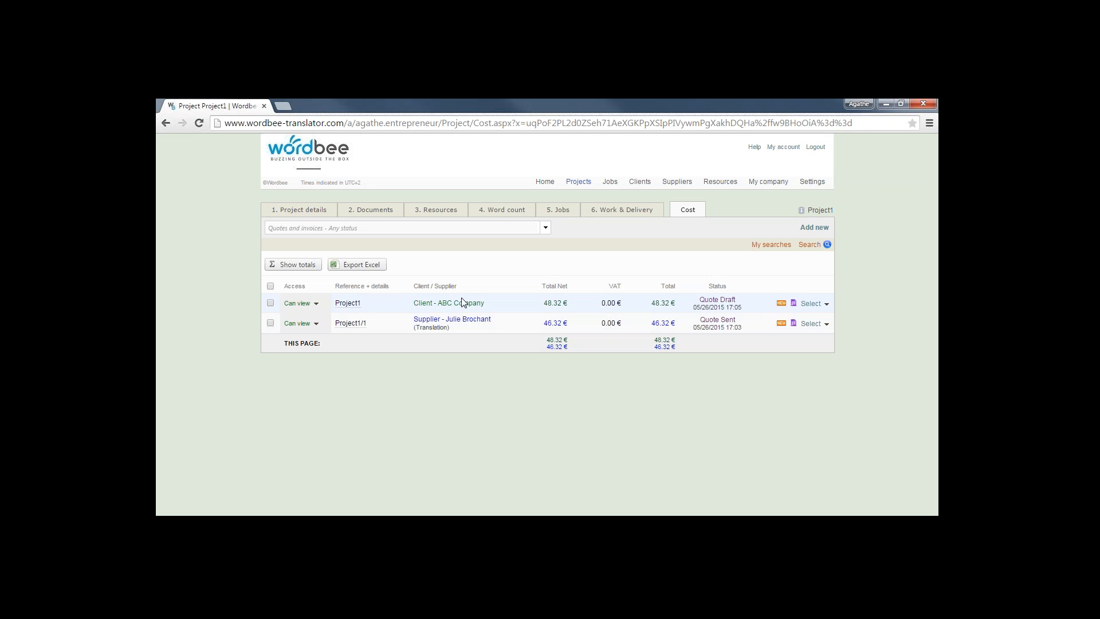
pyautogui.click(630, 211)
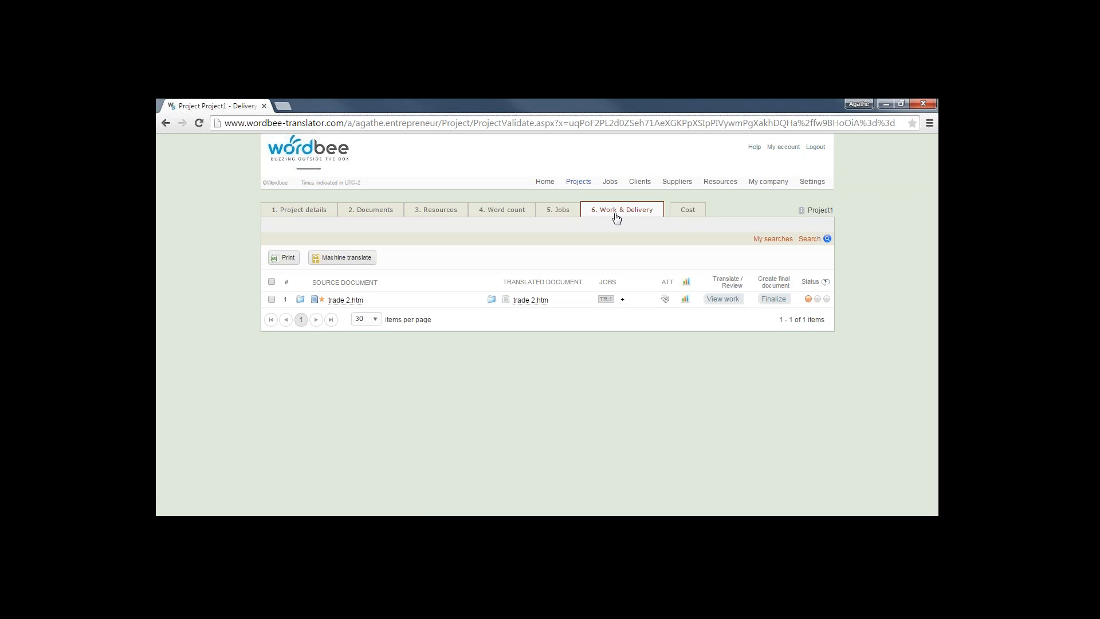
# Select trade 2.htm and read its progress: 43 segments, 30.23% translated, 30 untranslated
pyautogui.click(687, 303)
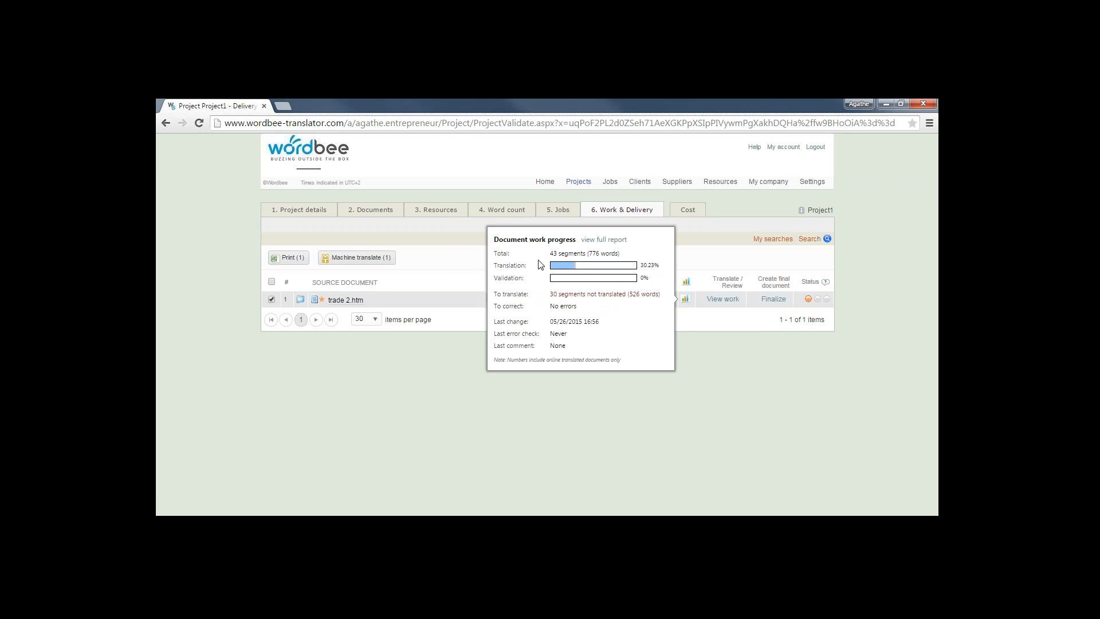
pyautogui.moveTo(578, 272)
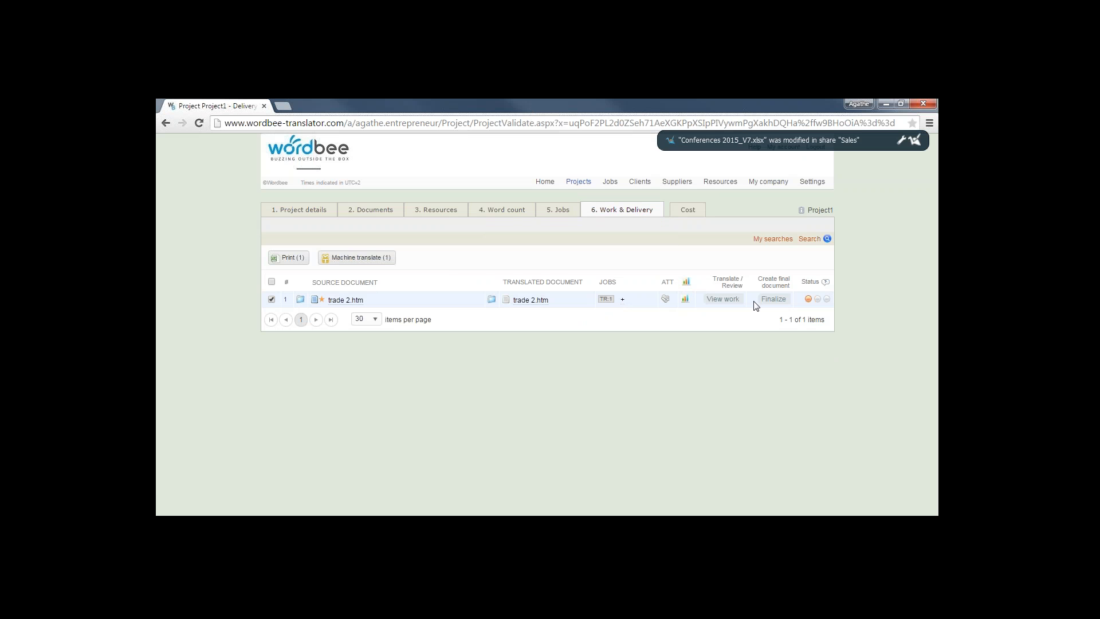
# Open trade 2.htm in the translation editor and start editing segment 3-3's target text
pyautogui.click(724, 300)
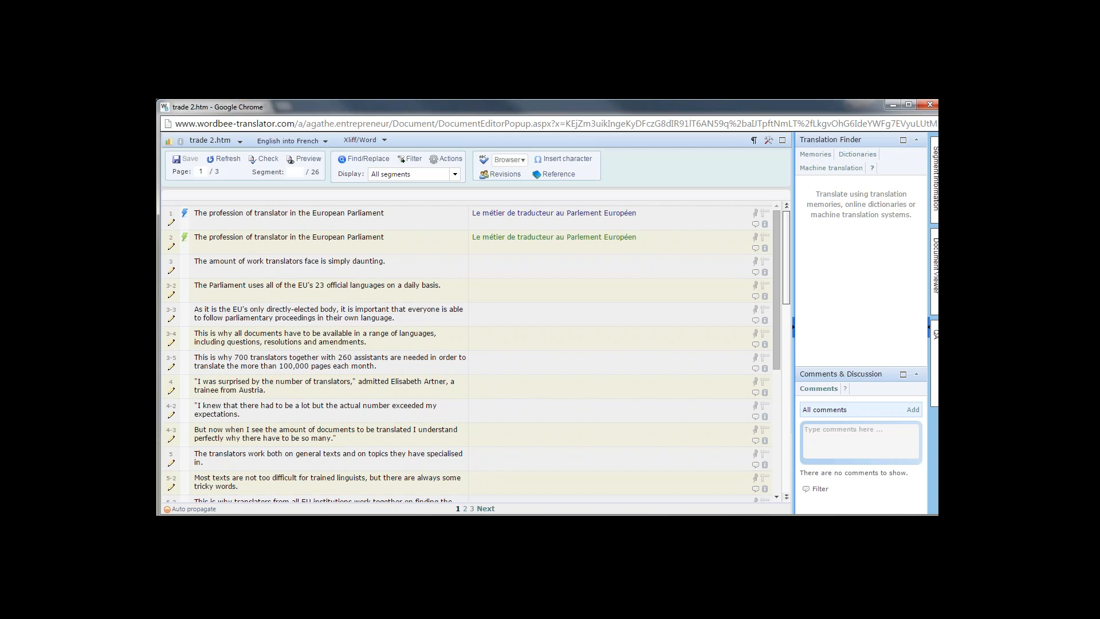
pyautogui.moveTo(778, 300); pyautogui.dragTo(772, 274)
pyautogui.click(663, 312)
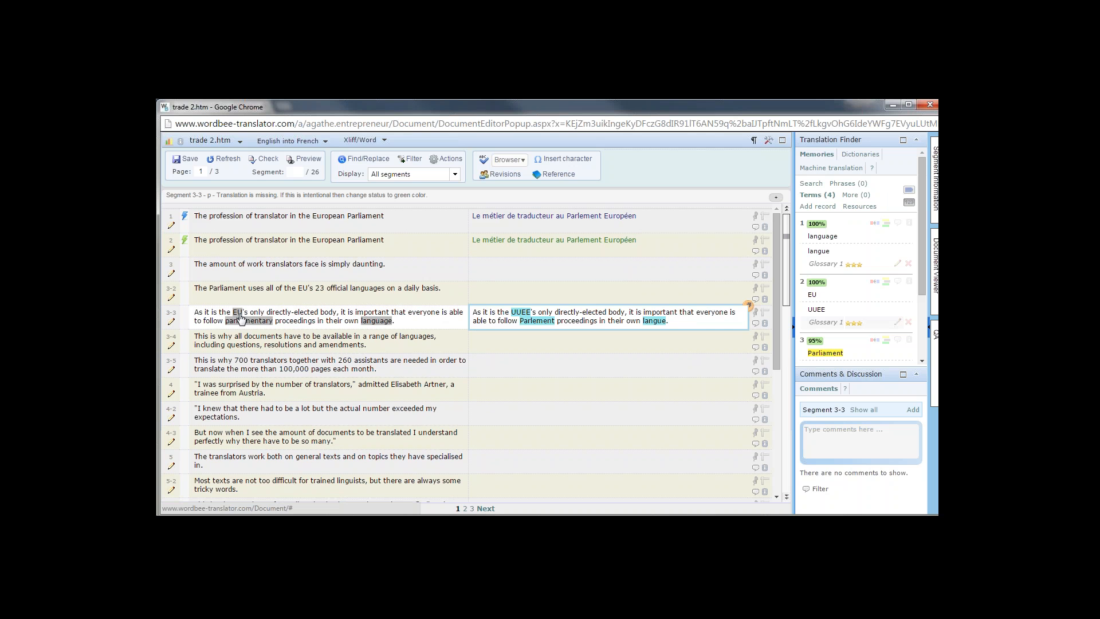
# Write the comment 'Do I have to translate EU?' on segment 3-3
pyautogui.click(756, 324)
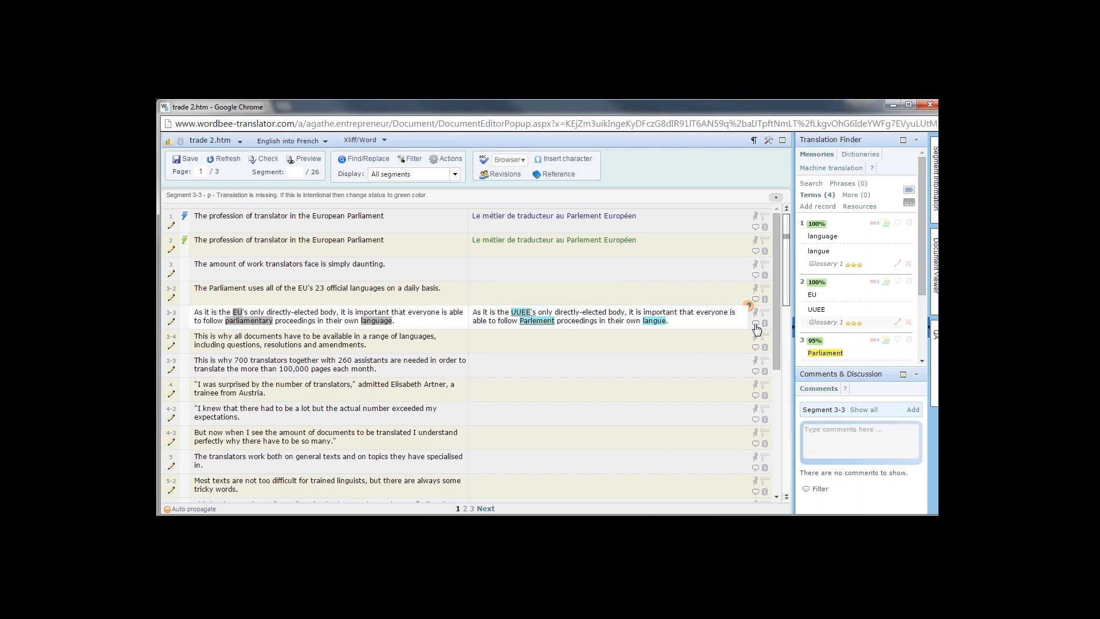
pyautogui.click(827, 435)
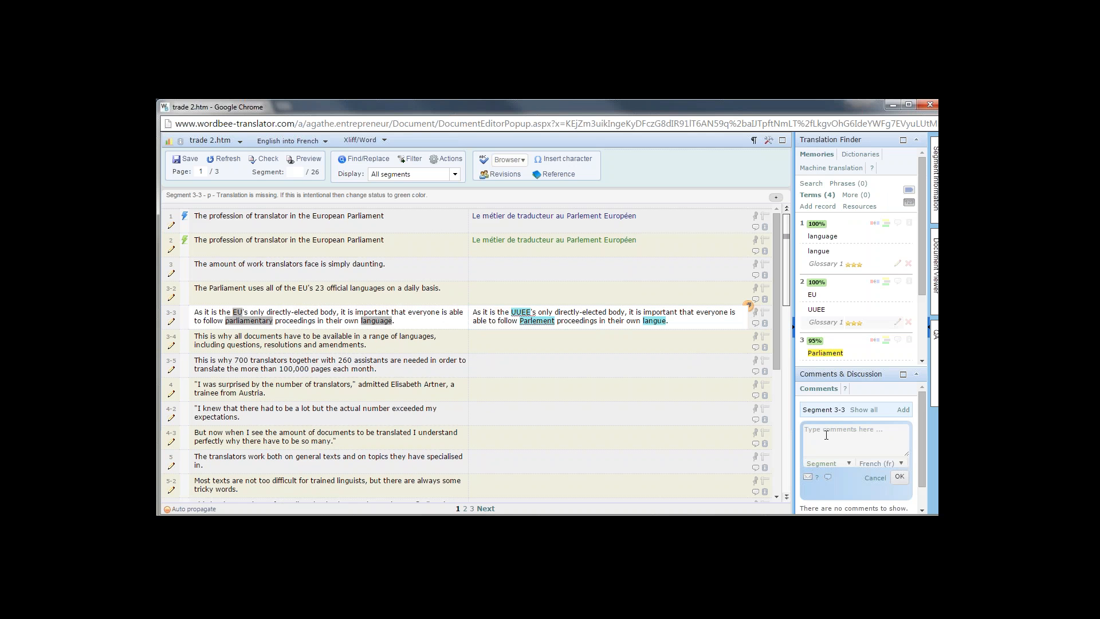
pyautogui.write('Do')
pyautogui.write(' I have to')
pyautogui.write(' transla')
pyautogui.write('te the')
pyautogui.write(' EU')
pyautogui.press('BackSpace')
pyautogui.press('BackSpace')
pyautogui.press('BackSpace')
pyautogui.press('BackSpace')
pyautogui.press('BackSpace')
pyautogui.press('BackSpace')
pyautogui.write('?')
# Send the comment to the project manager and close the translation editor
pyautogui.click(807, 476)
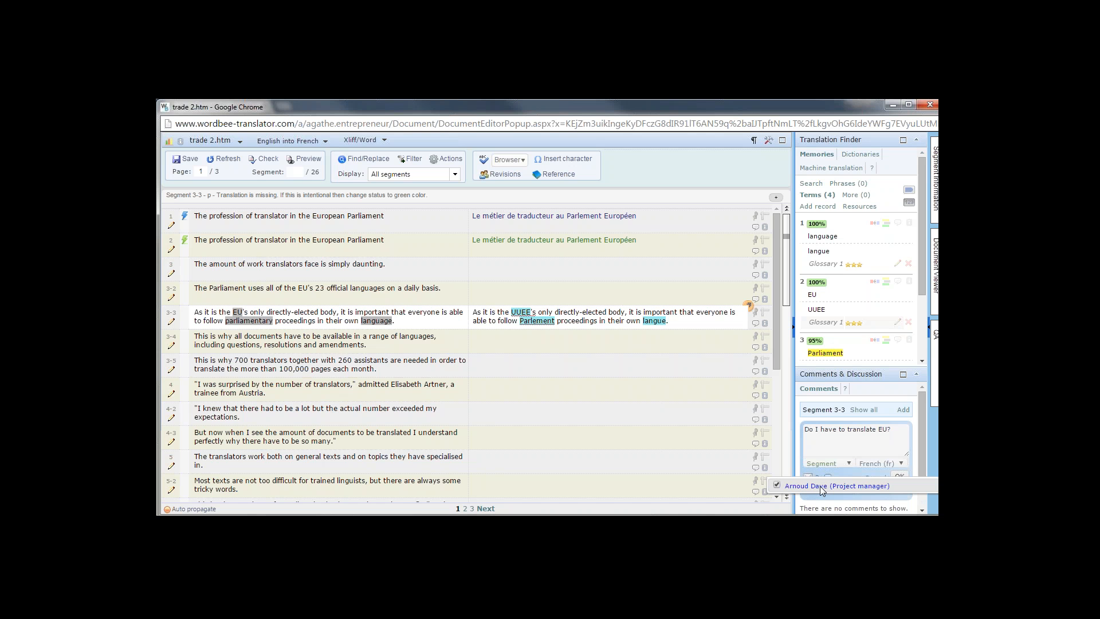
pyautogui.click(900, 477)
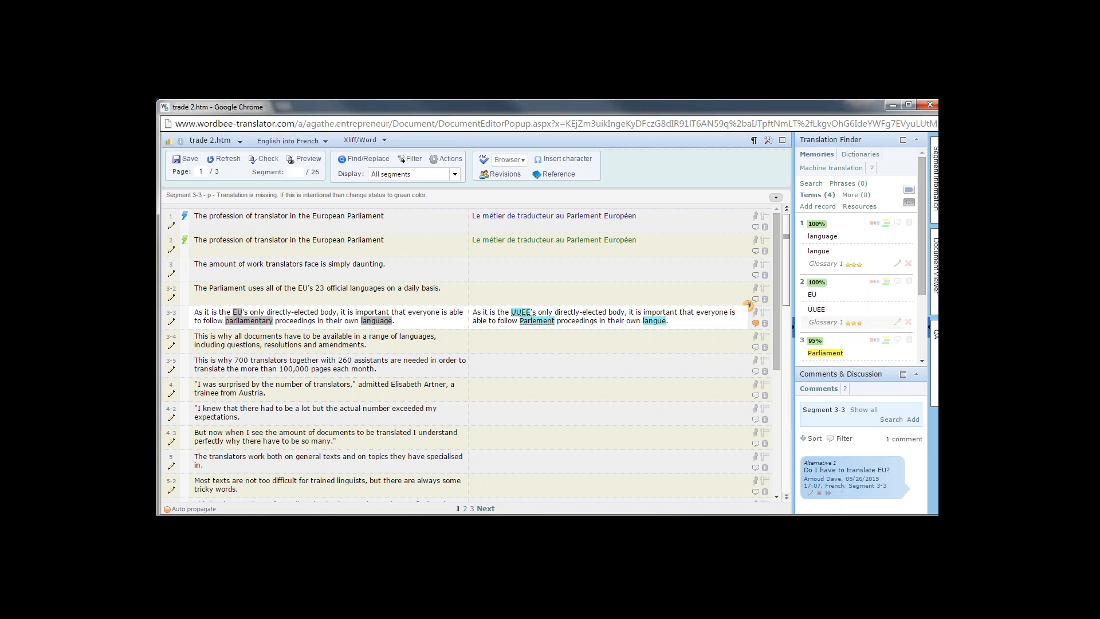
pyautogui.click(923, 105)
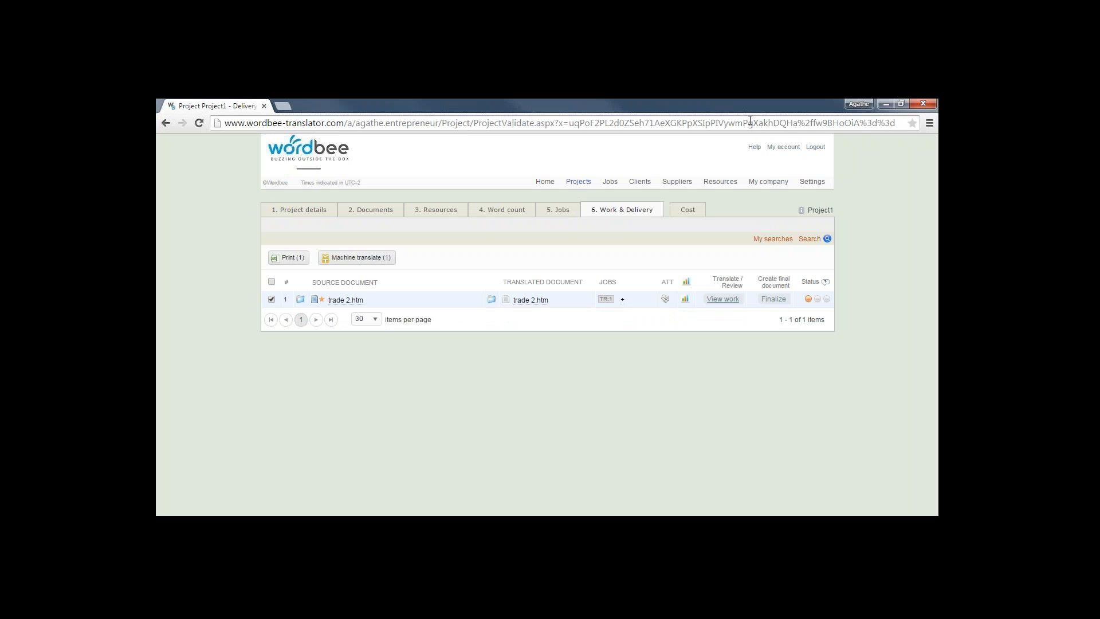
# Log out of the manager account and sign in with the translator's user ID and password
pyautogui.click(815, 148)
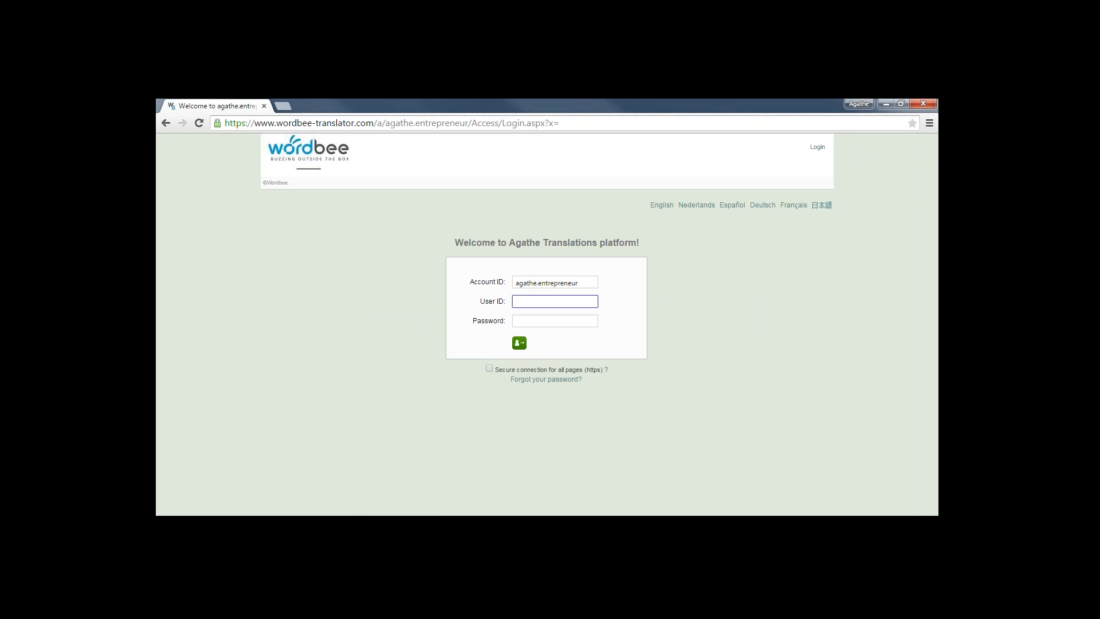
pyautogui.click(523, 323)
pyautogui.write('••••••••••')
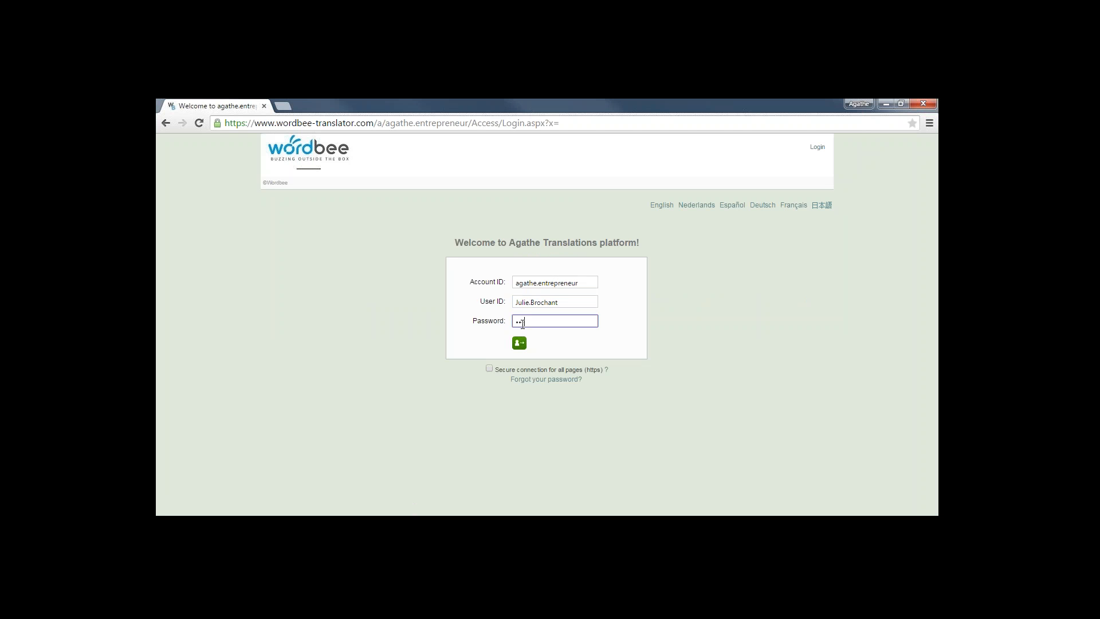
pyautogui.write('•')
pyautogui.press('Return')
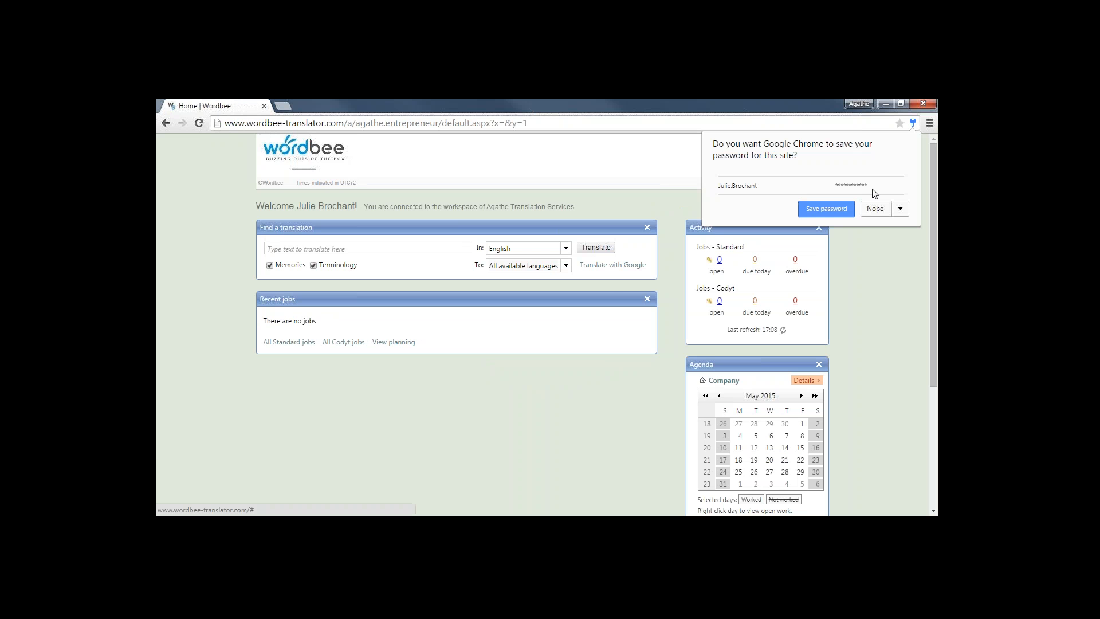
# Decline the browser password prompt and move the Agenda panel below Recent jobs
pyautogui.click(876, 209)
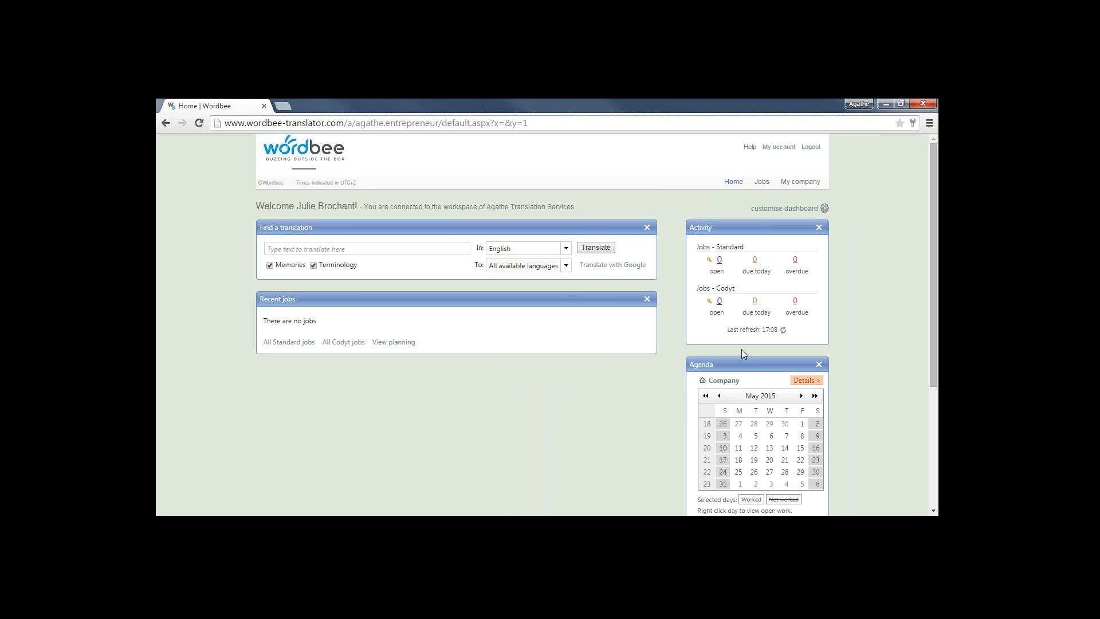
pyautogui.moveTo(737, 363); pyautogui.dragTo(443, 376)
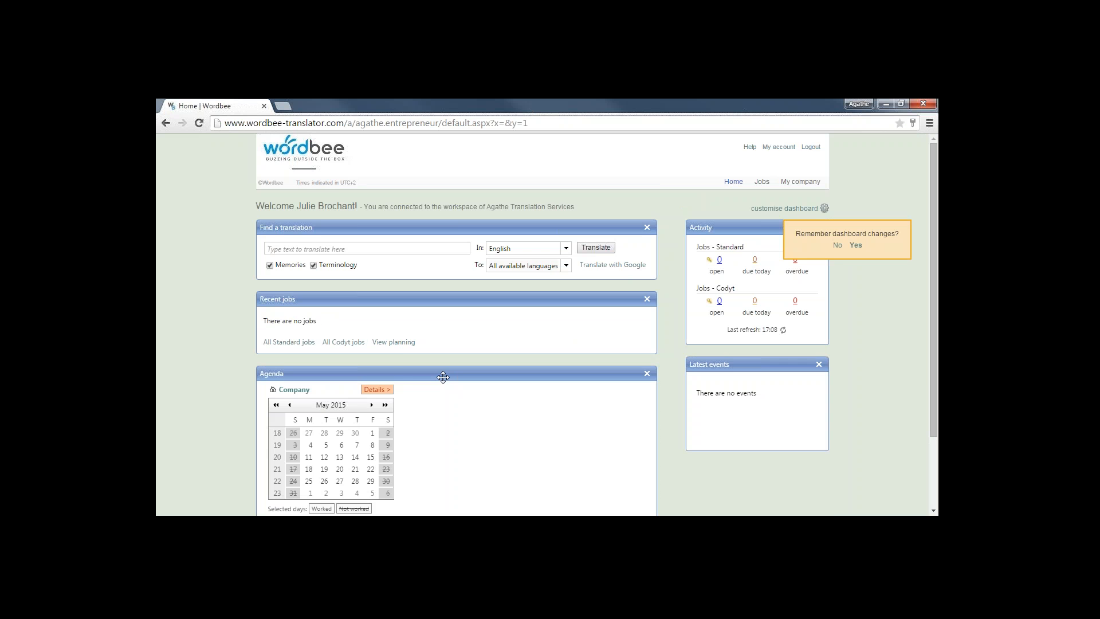
pyautogui.click(841, 247)
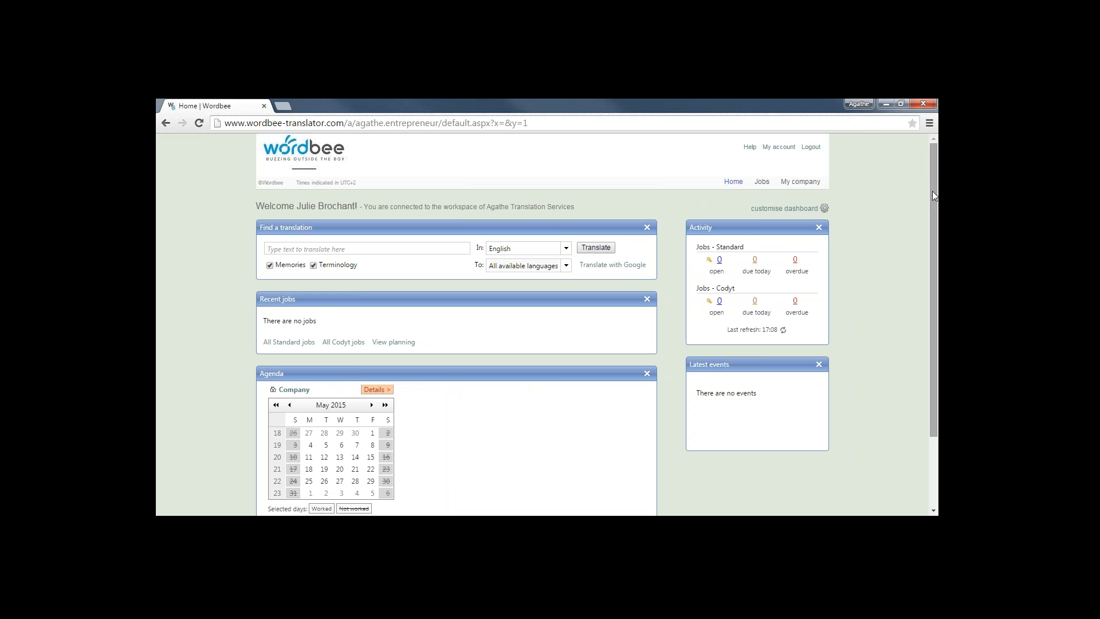
# Mark May 25 and May 26 as not worked in the Agenda
pyautogui.moveTo(933, 191); pyautogui.dragTo(939, 301)
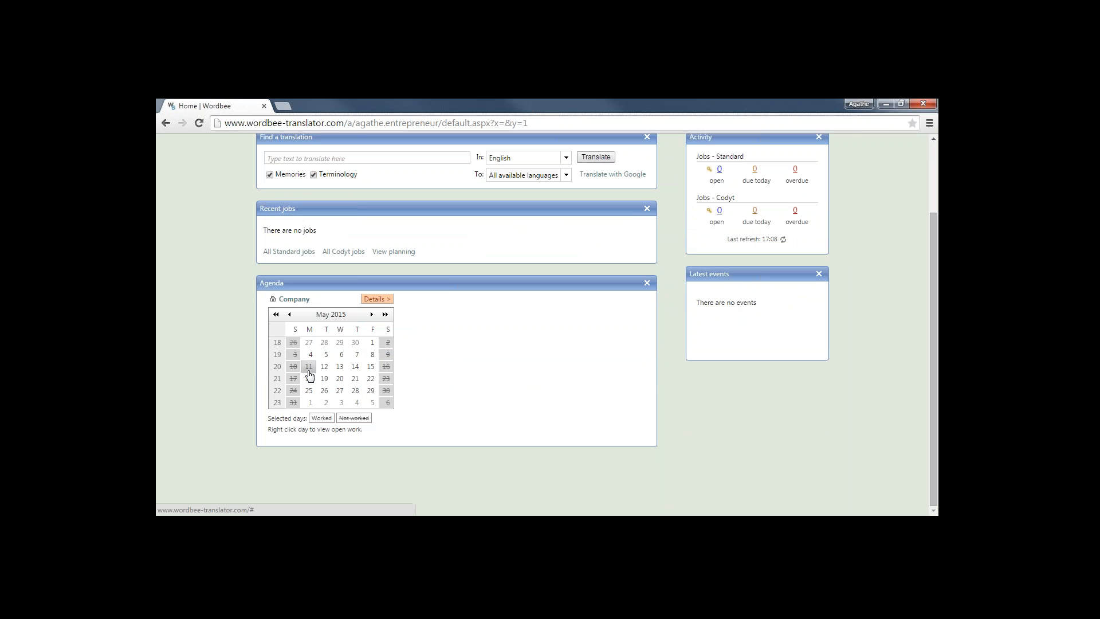
pyautogui.click(310, 393)
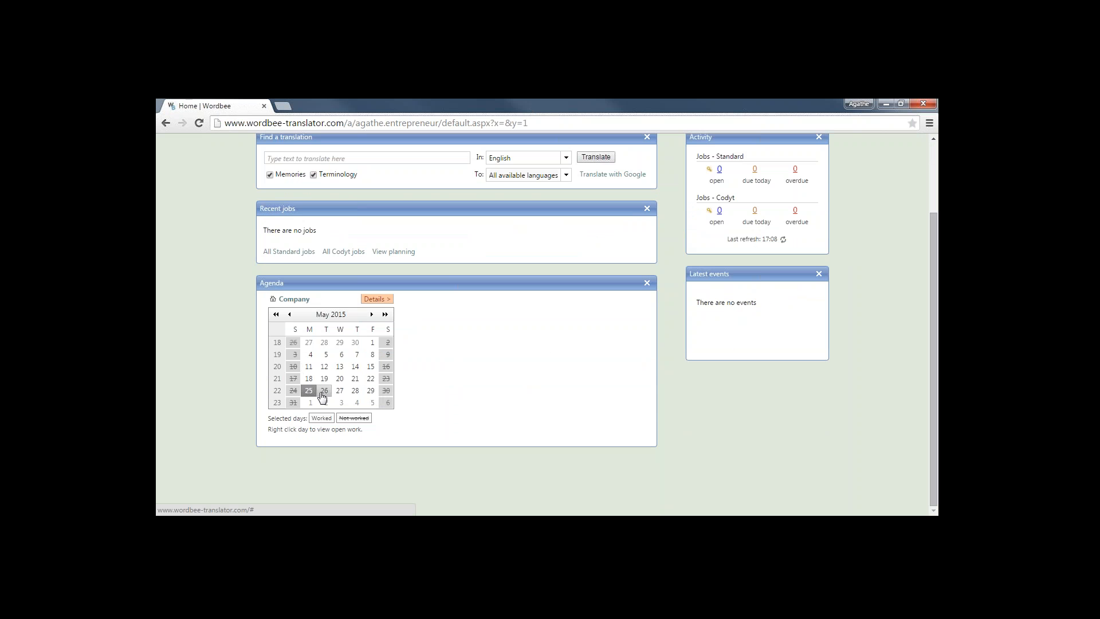
pyautogui.click(321, 394)
pyautogui.click(354, 418)
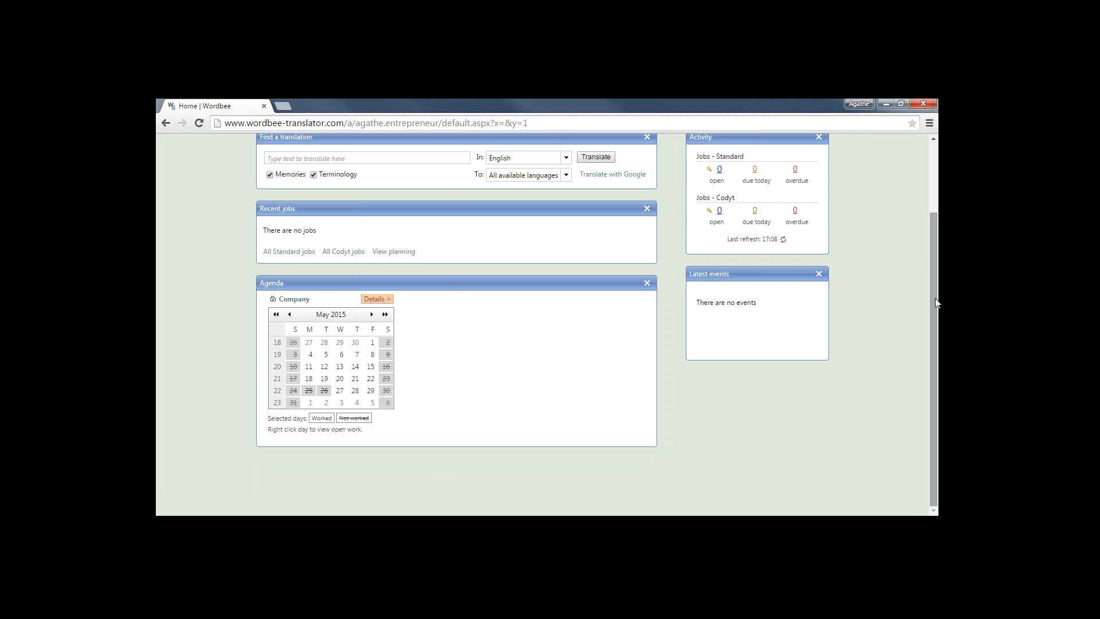
pyautogui.moveTo(936, 298); pyautogui.dragTo(917, 217)
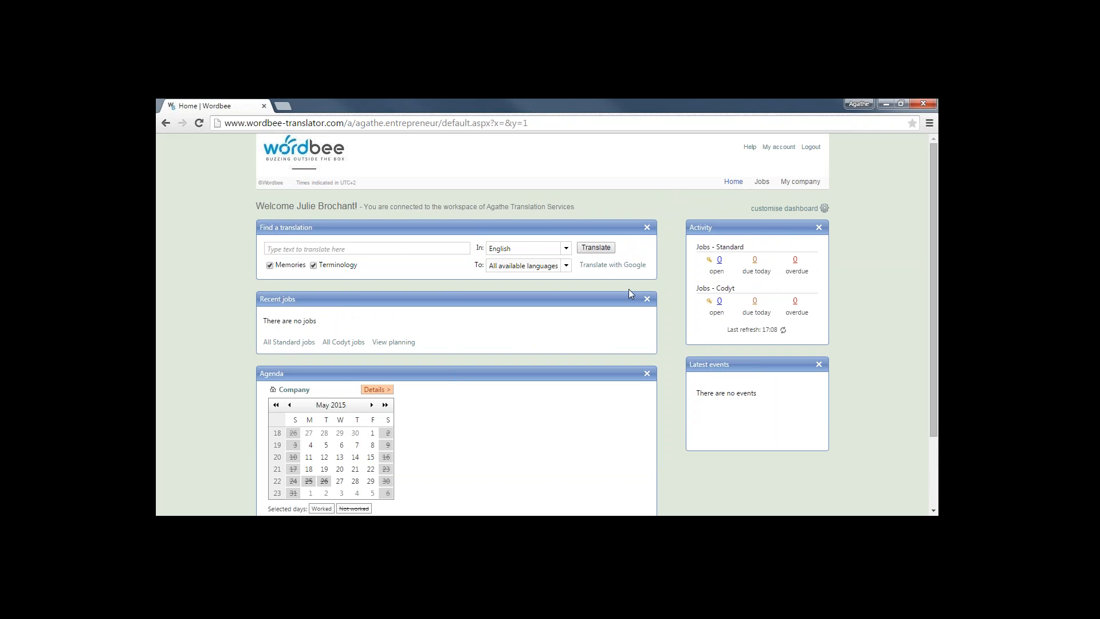
# Check the empty Standard and Codyt job lists, then open My account details
pyautogui.click(762, 182)
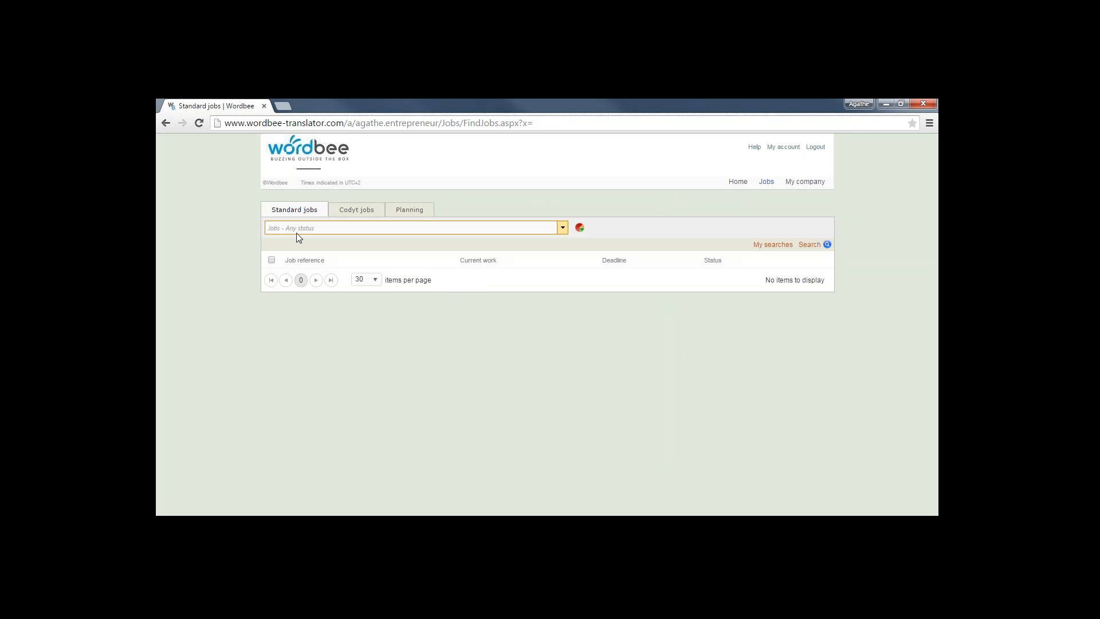
pyautogui.moveTo(774, 185)
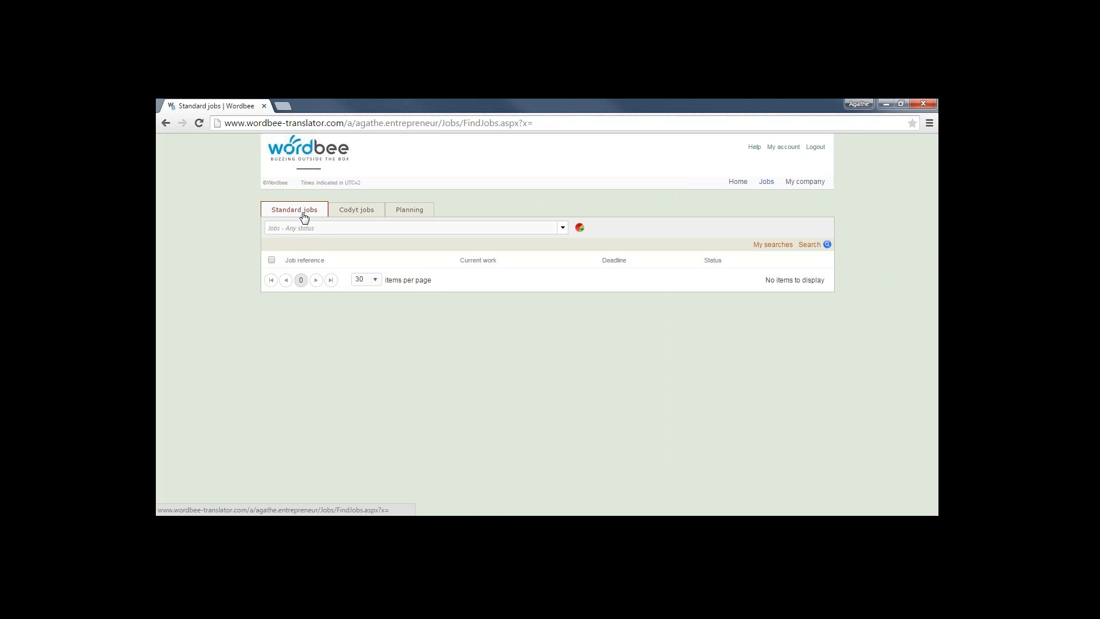
pyautogui.click(351, 217)
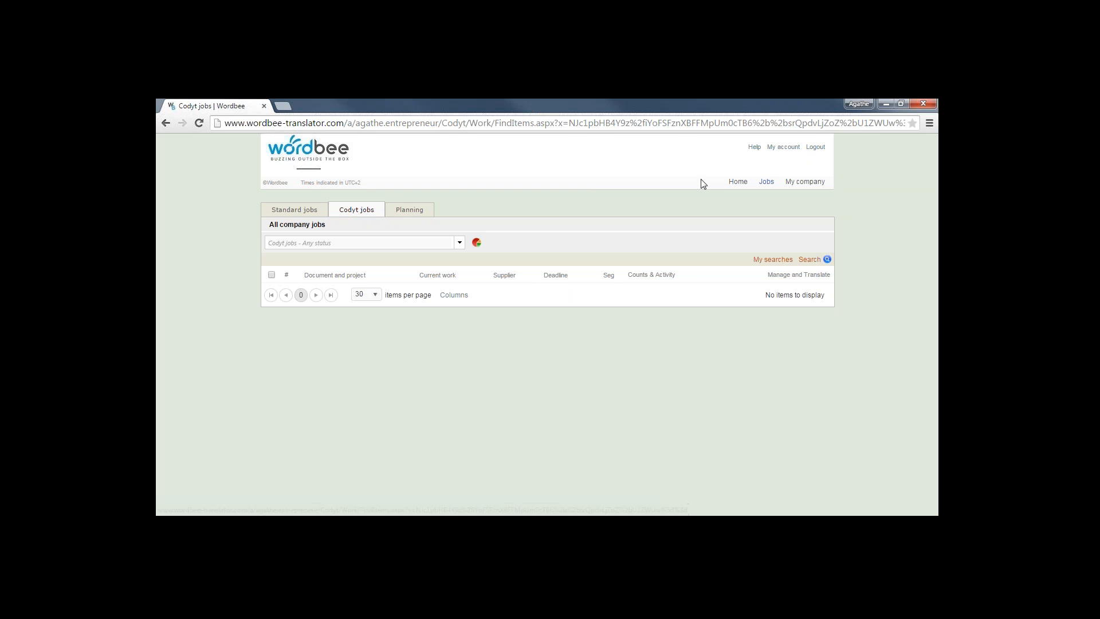
pyautogui.click(783, 147)
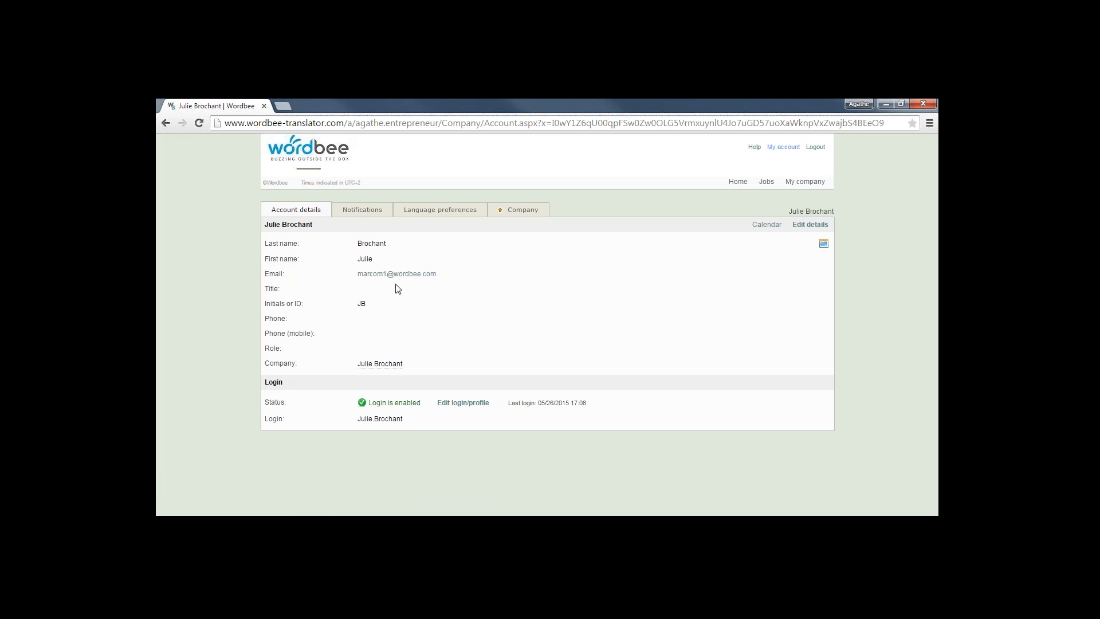
# Review the interface language options, keep English, and log out of the translator account
pyautogui.click(446, 214)
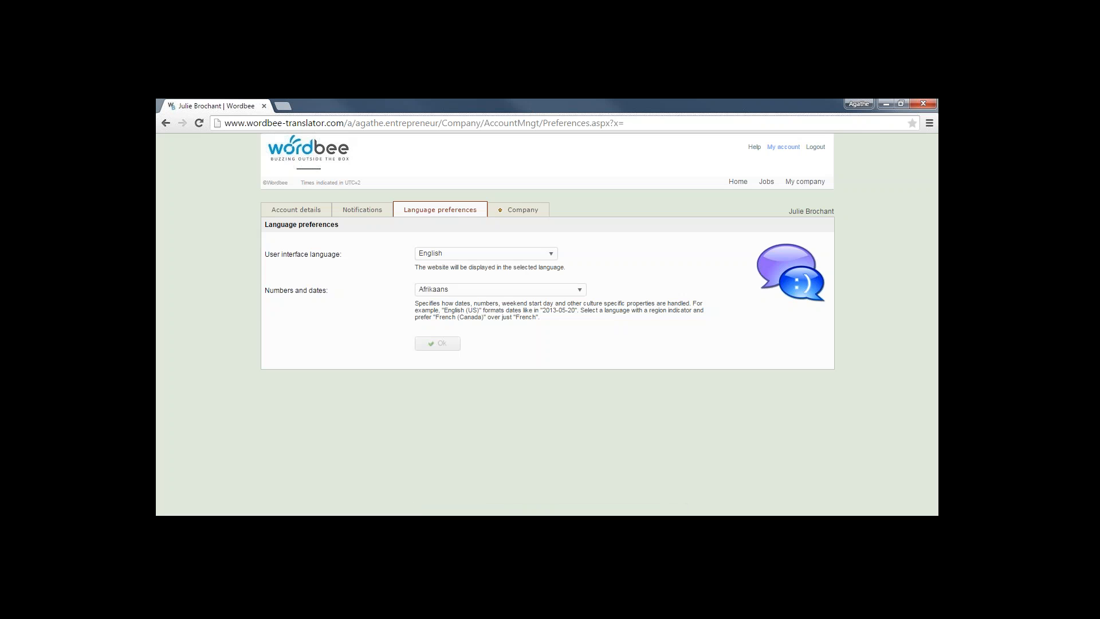
pyautogui.click(538, 255)
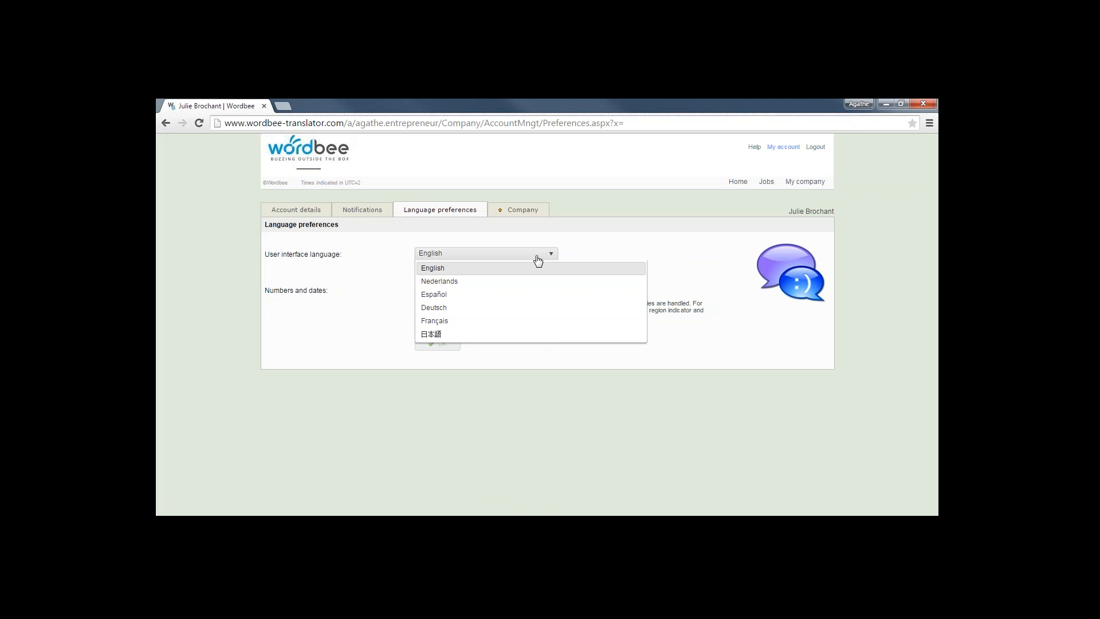
pyautogui.click(394, 270)
pyautogui.click(816, 147)
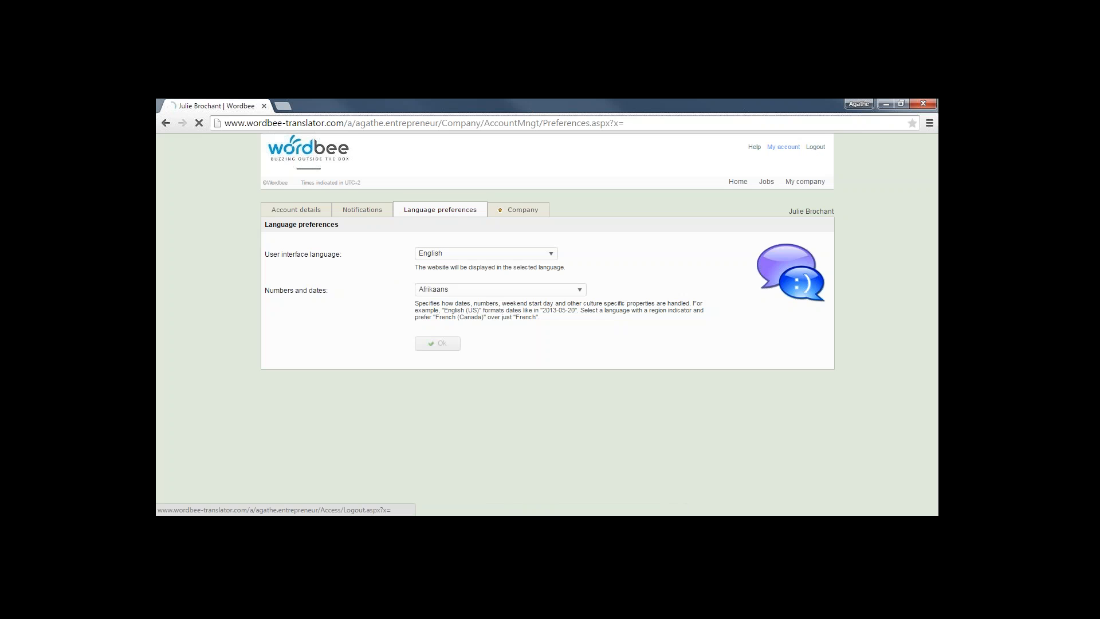